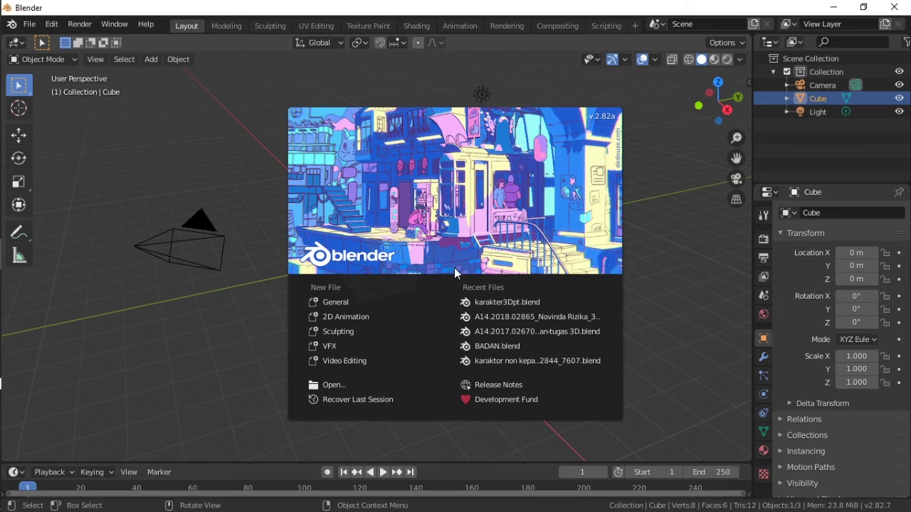
Switch to the Opera browser and open the Blender 2.83.4 download page from the blender.org homepage.
{"action": "key", "text": "alt+Tab"}
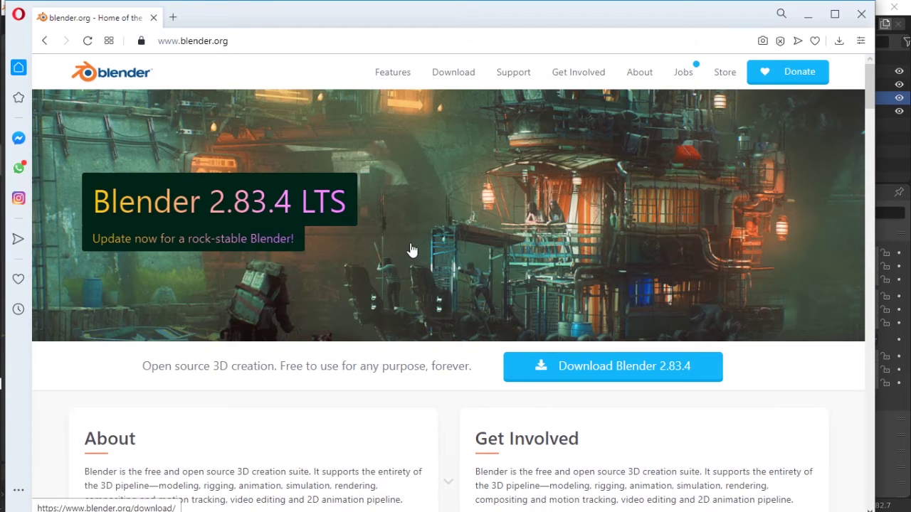
{"action": "left_click", "coordinate": [244, 40]}
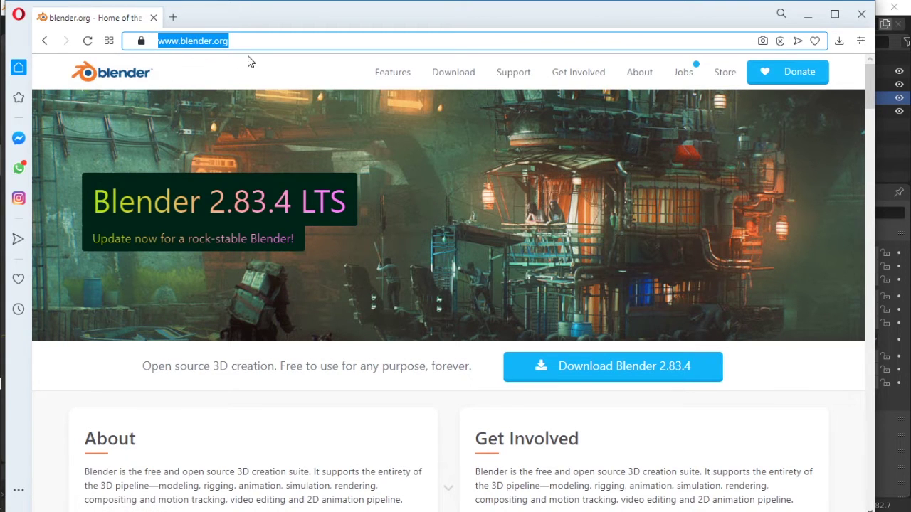
{"action": "left_click", "coordinate": [417, 392]}
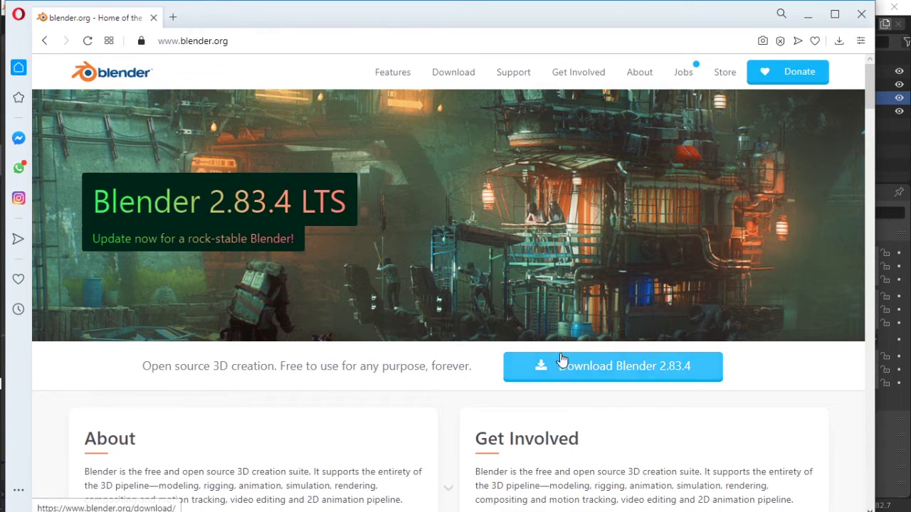
{"action": "left_click", "coordinate": [602, 378]}
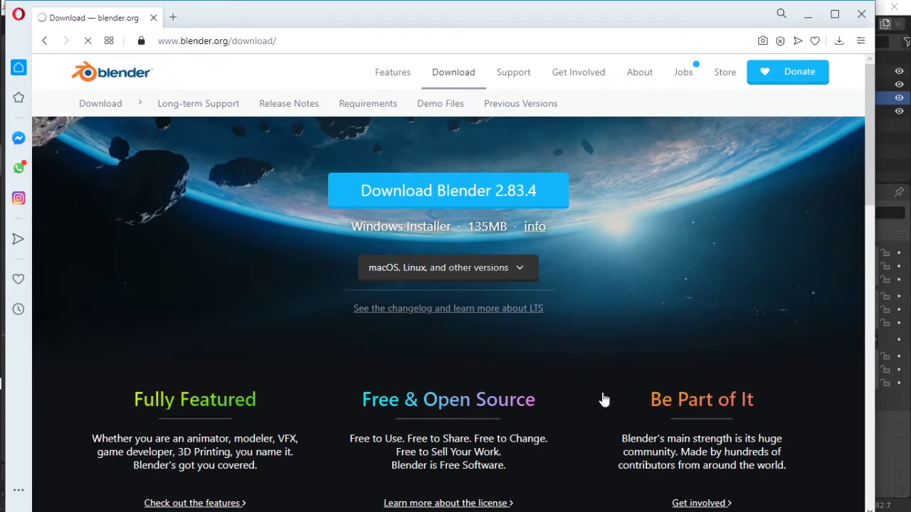
Request the Windows Installer version of Blender 2.83.4, look over the thank-you page and cancel saving the file.
{"action": "left_click", "coordinate": [533, 273]}
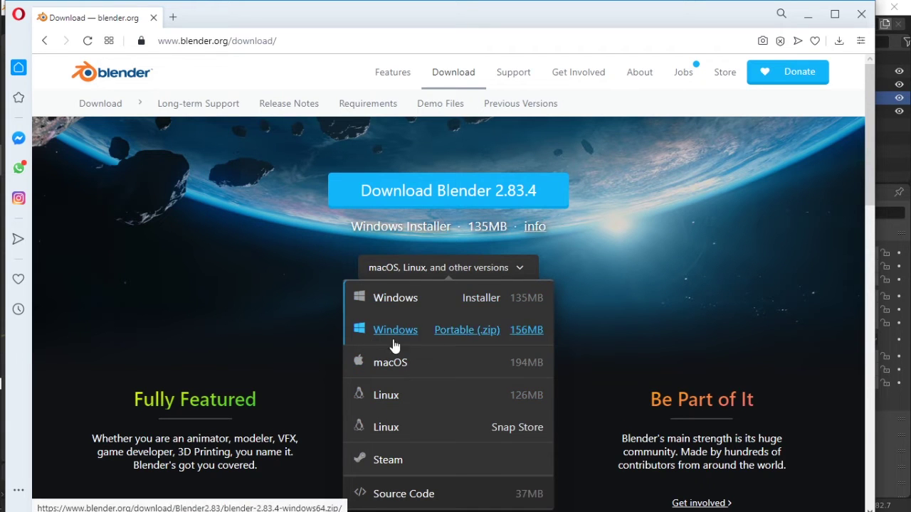
{"action": "left_click", "coordinate": [421, 303]}
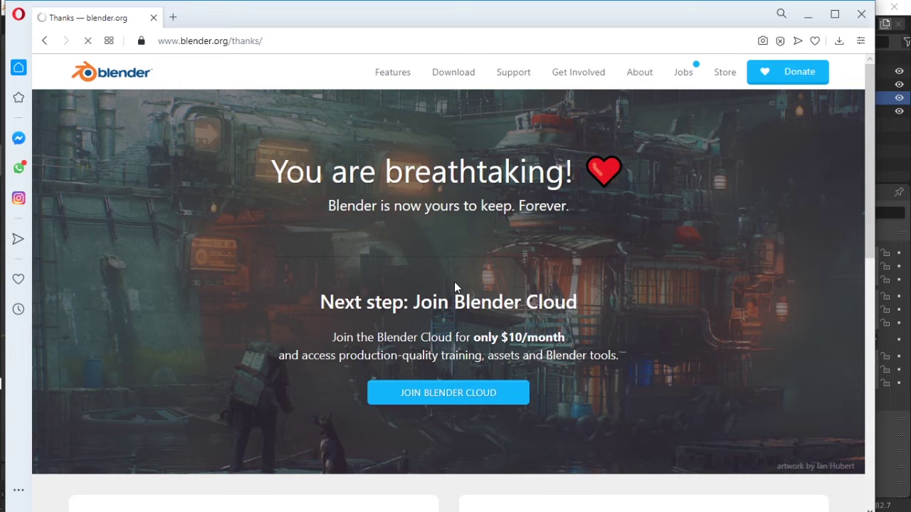
{"action": "scroll", "coordinate": [463, 398], "scroll_direction": "down", "scroll_amount": 4}
{"action": "scroll", "coordinate": [466, 402], "scroll_direction": "up", "scroll_amount": 4}
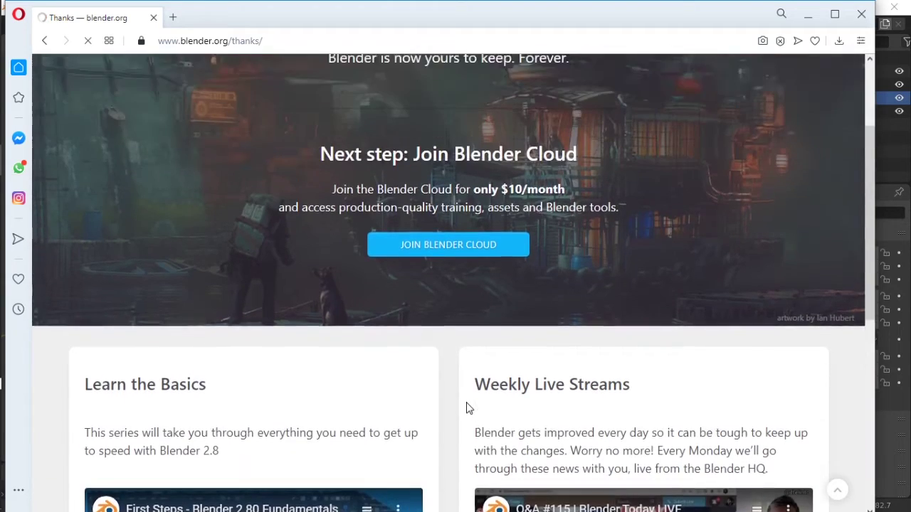
{"action": "scroll", "coordinate": [468, 407], "scroll_direction": "down", "scroll_amount": 8}
{"action": "scroll", "coordinate": [467, 408], "scroll_direction": "up", "scroll_amount": 4}
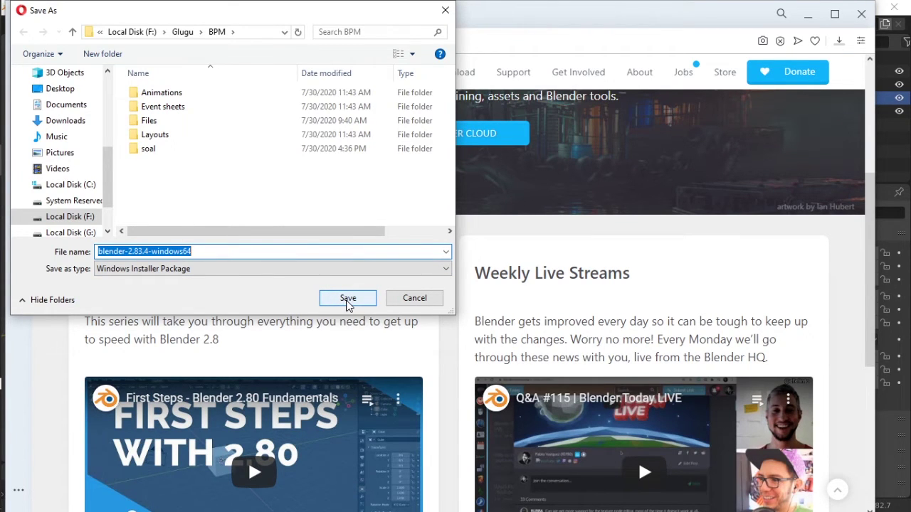
{"action": "left_click", "coordinate": [417, 305]}
Switch back to Blender, dismiss the splash screen and view the default cube from different angles.
{"action": "key", "text": "alt+Tab"}
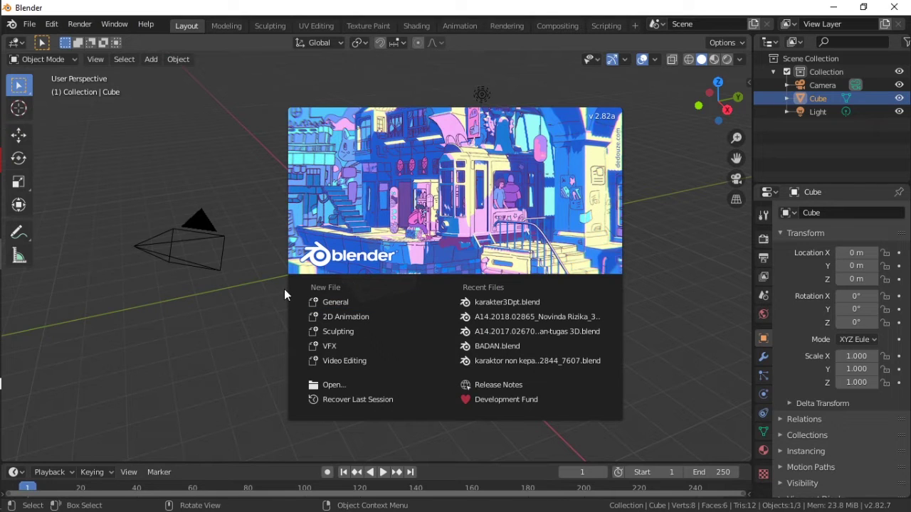
{"action": "left_click", "coordinate": [663, 269]}
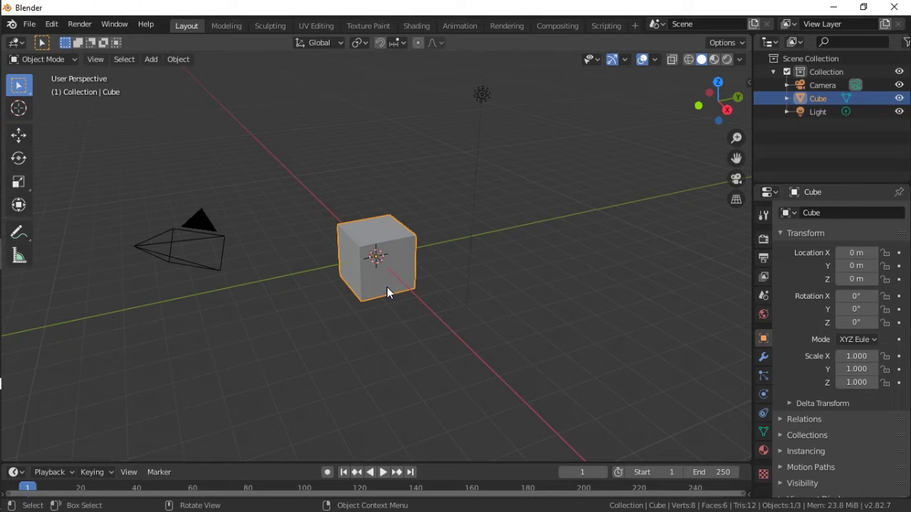
{"action": "middle_click_drag", "start_coordinate": [431, 351], "coordinate": [439, 345]}
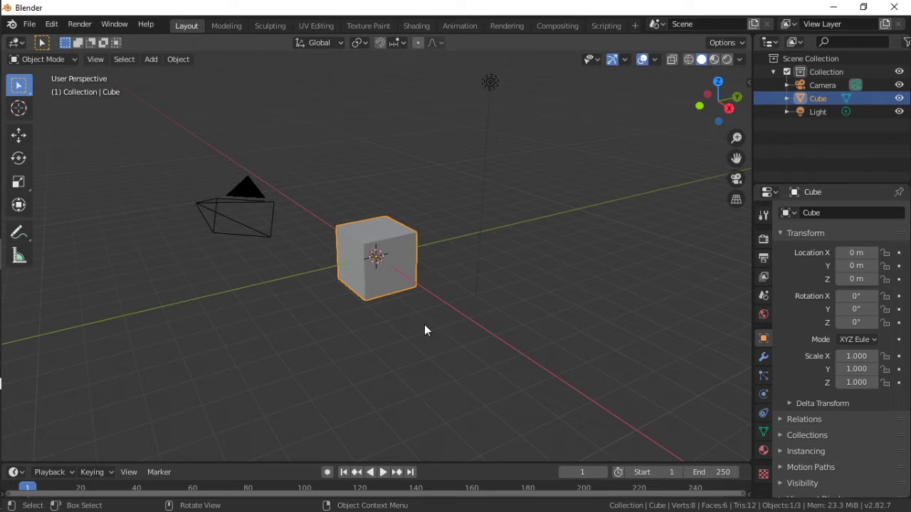
{"action": "mouse_move", "coordinate": [387, 319]}
{"action": "middle_mouse_down"}
{"action": "mouse_move", "coordinate": [419, 319]}
{"action": "mouse_move", "coordinate": [335, 305]}
{"action": "mouse_move", "coordinate": [392, 306]}
{"action": "mouse_move", "coordinate": [368, 313]}
{"action": "mouse_move", "coordinate": [425, 324]}
{"action": "mouse_move", "coordinate": [405, 325]}
{"action": "mouse_move", "coordinate": [458, 311]}
{"action": "mouse_move", "coordinate": [395, 329]}
{"action": "mouse_move", "coordinate": [410, 320]}
{"action": "mouse_move", "coordinate": [376, 301]}
{"action": "mouse_move", "coordinate": [361, 306]}
{"action": "mouse_move", "coordinate": [377, 293]}
{"action": "mouse_move", "coordinate": [395, 302]}
{"action": "mouse_move", "coordinate": [379, 307]}
{"action": "middle_mouse_up"}
{"action": "scroll", "coordinate": [378, 308], "scroll_direction": "up", "scroll_amount": 1}
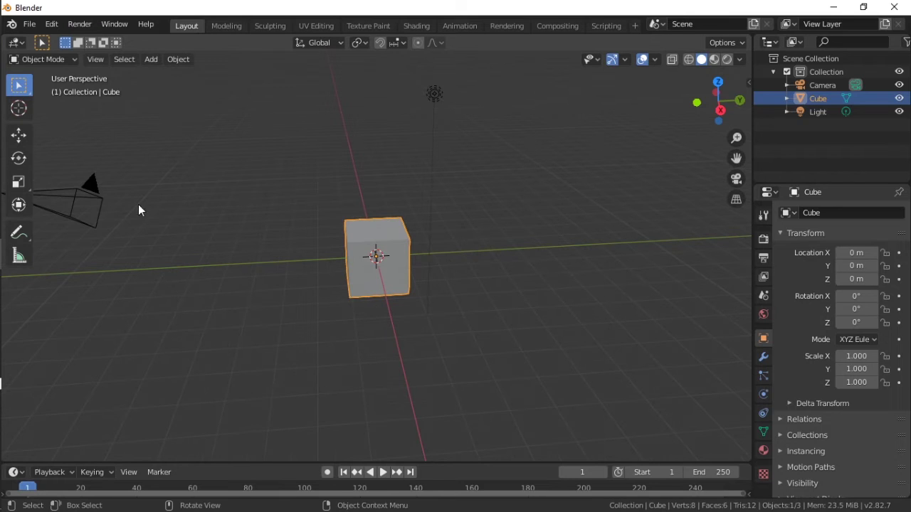
Select the camera, switch the selection to the light, and view the scene from another side.
{"action": "left_click", "coordinate": [100, 207]}
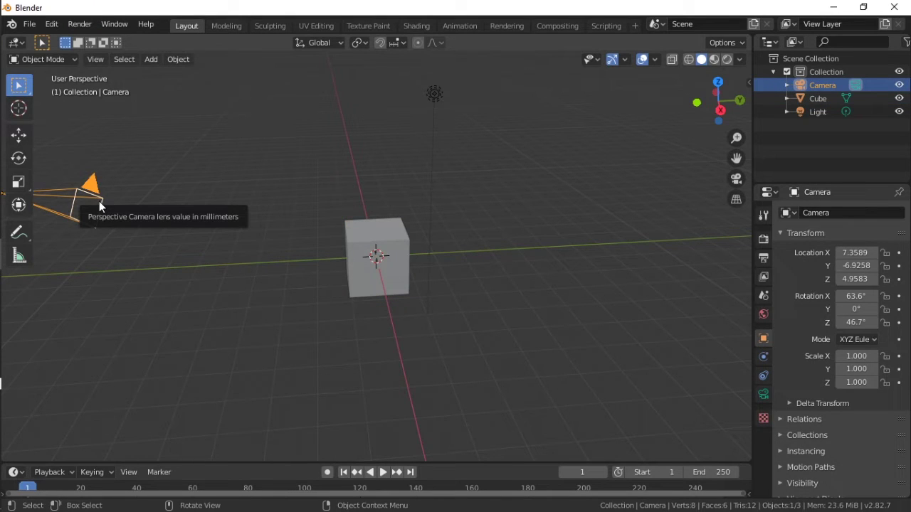
{"action": "left_click", "coordinate": [430, 103]}
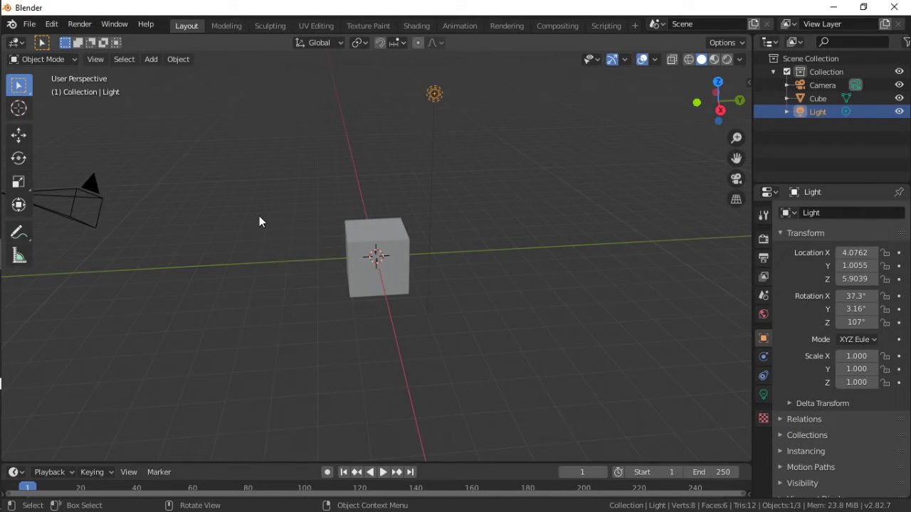
{"action": "middle_click_drag", "start_coordinate": [254, 280], "coordinate": [415, 275]}
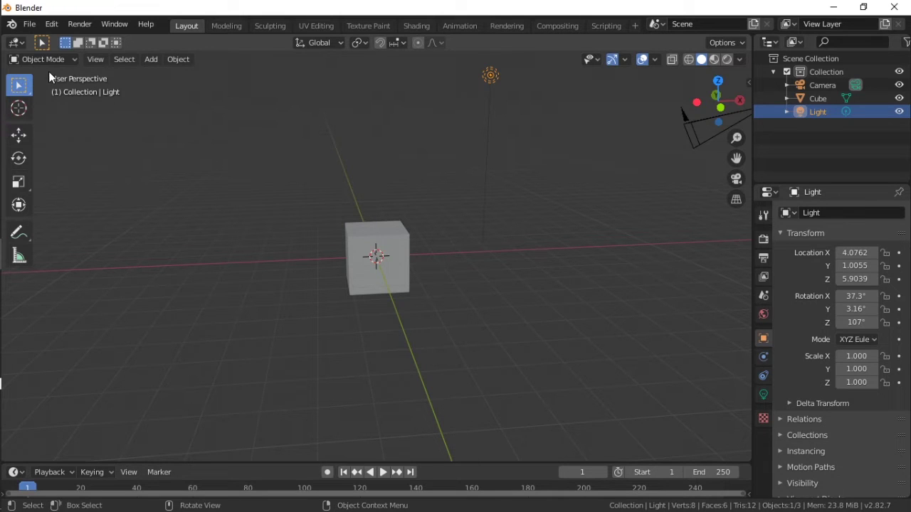
Compare the interaction modes offered for the light with those for the cube, leaving the cube selected in Object Mode.
{"action": "left_click", "coordinate": [33, 60]}
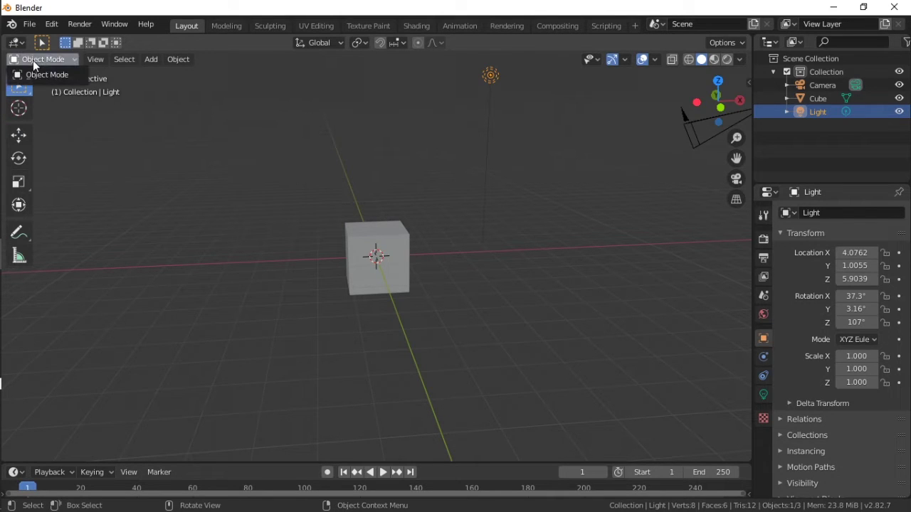
{"action": "left_click", "coordinate": [33, 60]}
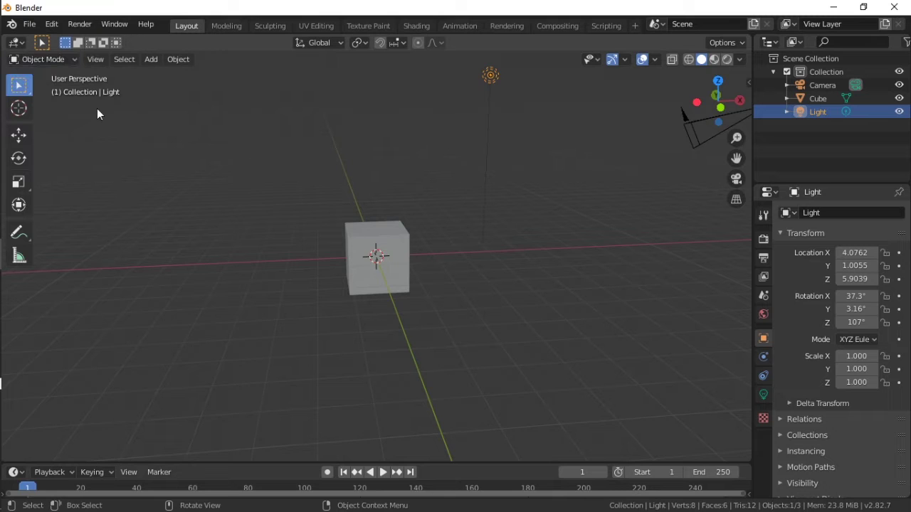
{"action": "left_click", "coordinate": [380, 247]}
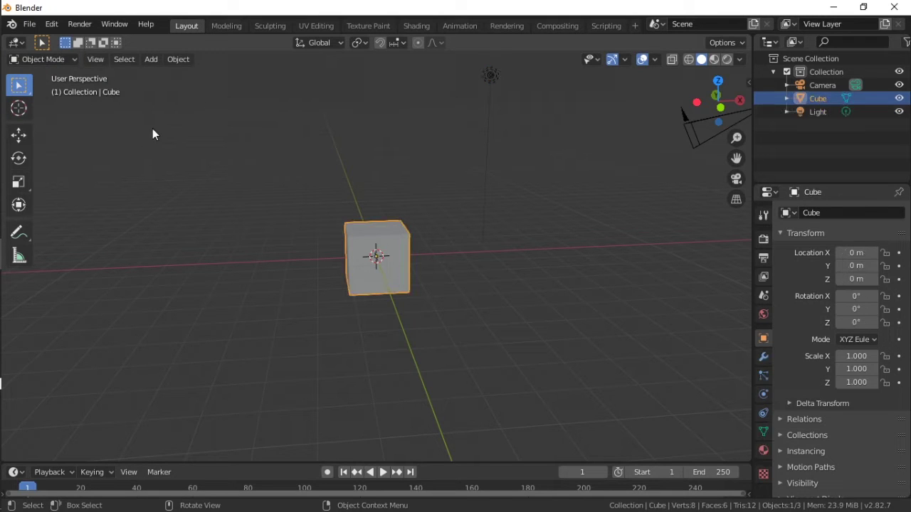
{"action": "left_click", "coordinate": [69, 64]}
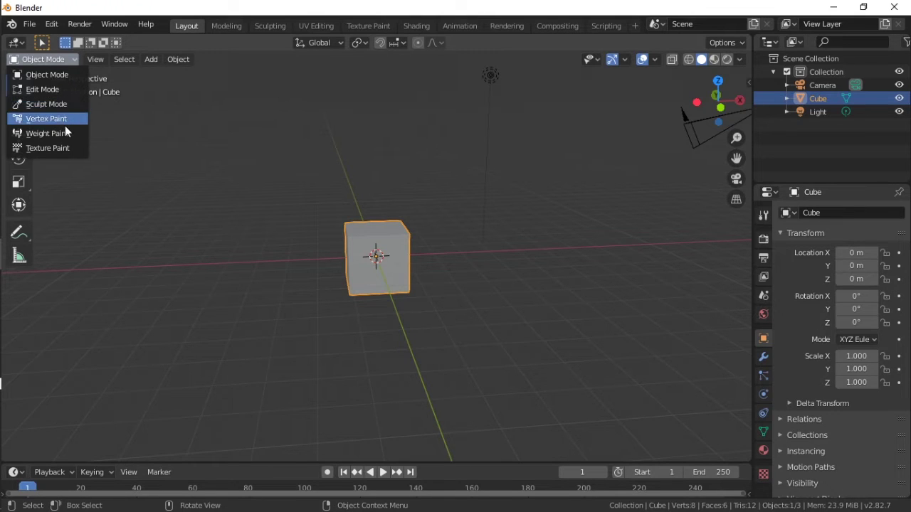
{"action": "left_click", "coordinate": [281, 177]}
{"action": "left_click", "coordinate": [388, 254]}
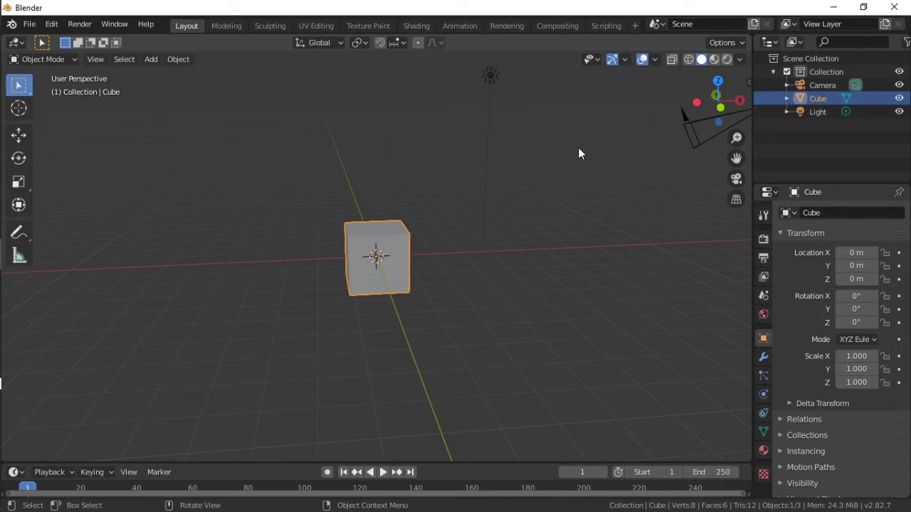
Inspect the cube in Wireframe shading from another angle and return the viewport to Solid shading.
{"action": "left_click", "coordinate": [694, 60]}
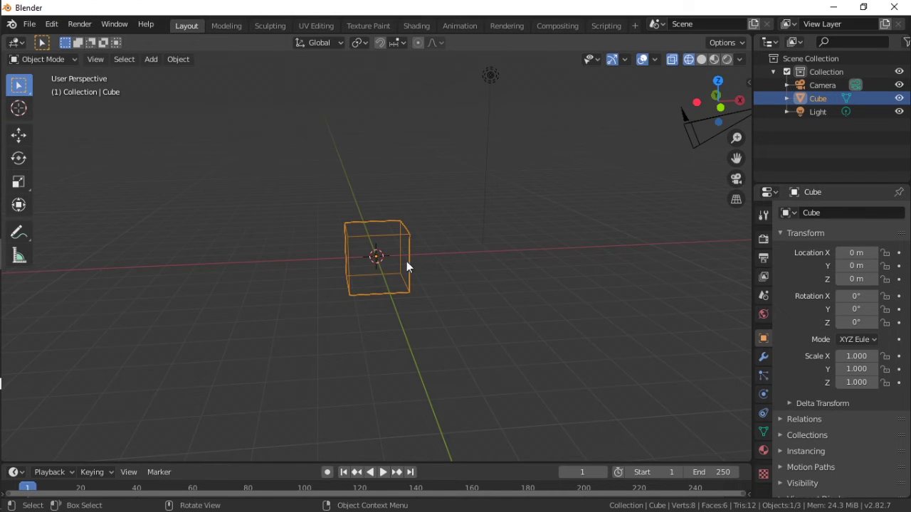
{"action": "middle_click_drag", "start_coordinate": [406, 264], "coordinate": [472, 254]}
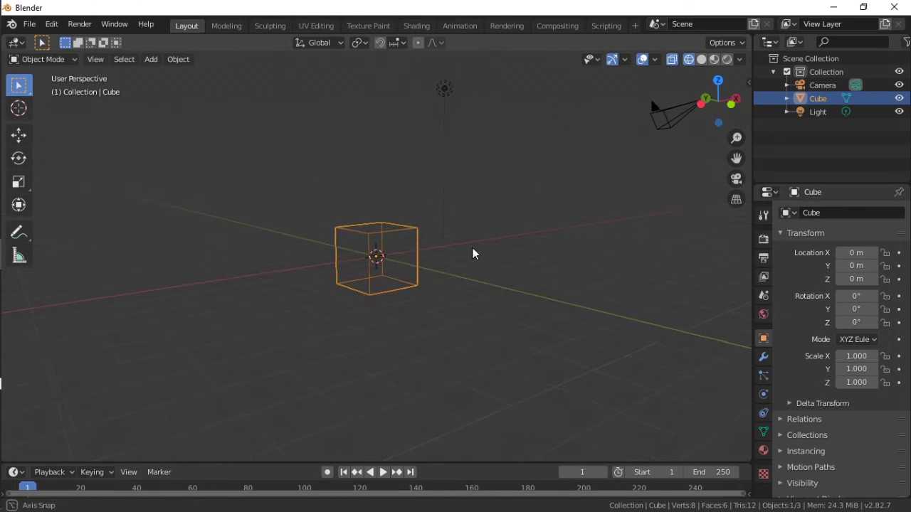
{"action": "left_click", "coordinate": [701, 59]}
{"action": "mouse_move", "coordinate": [524, 208]}
{"action": "middle_mouse_down"}
{"action": "mouse_move", "coordinate": [435, 257]}
{"action": "mouse_move", "coordinate": [499, 213]}
{"action": "middle_mouse_up"}
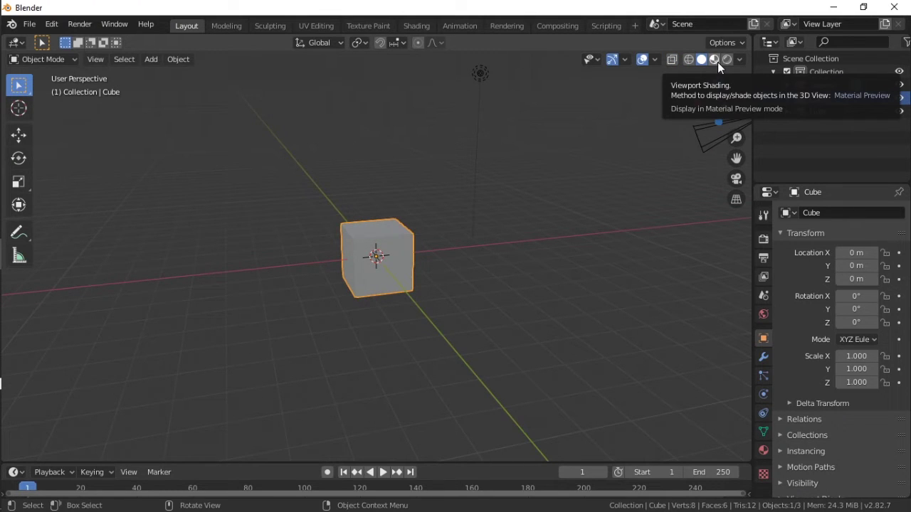
Compare the cube in Material Preview, Rendered and Solid viewport shading, finishing in Solid.
{"action": "left_click", "coordinate": [716, 61]}
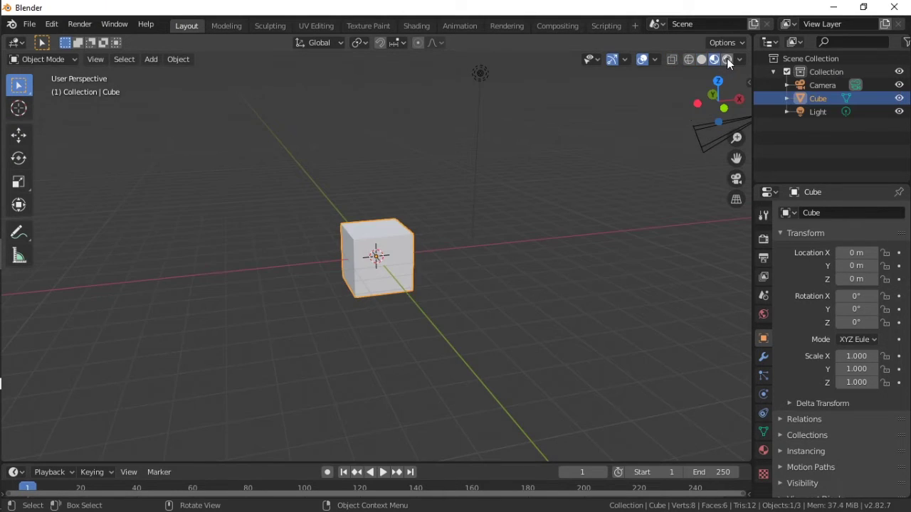
{"action": "left_click", "coordinate": [727, 59]}
{"action": "left_click", "coordinate": [701, 60]}
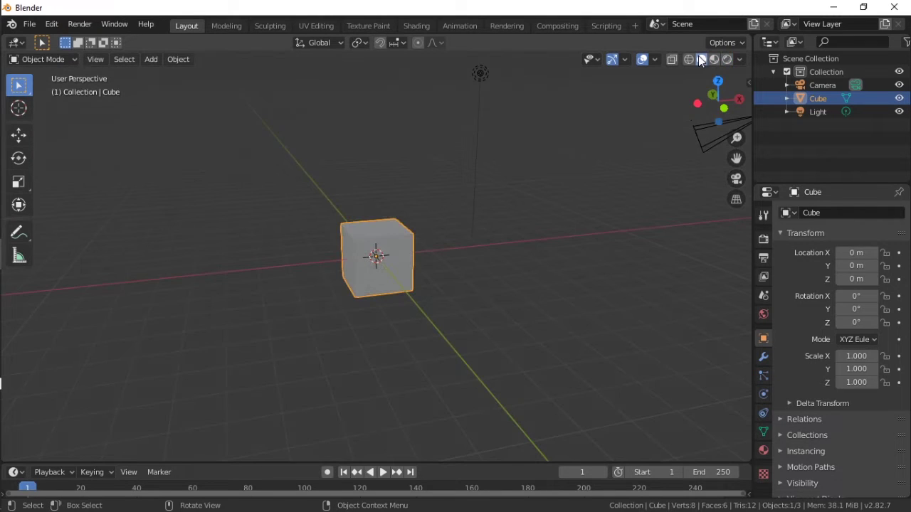
{"action": "left_click", "coordinate": [715, 59]}
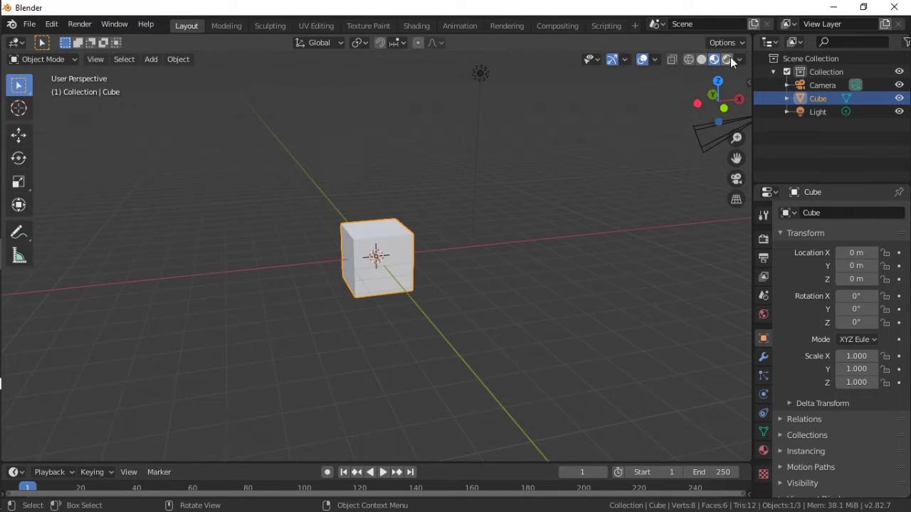
{"action": "left_click", "coordinate": [727, 60]}
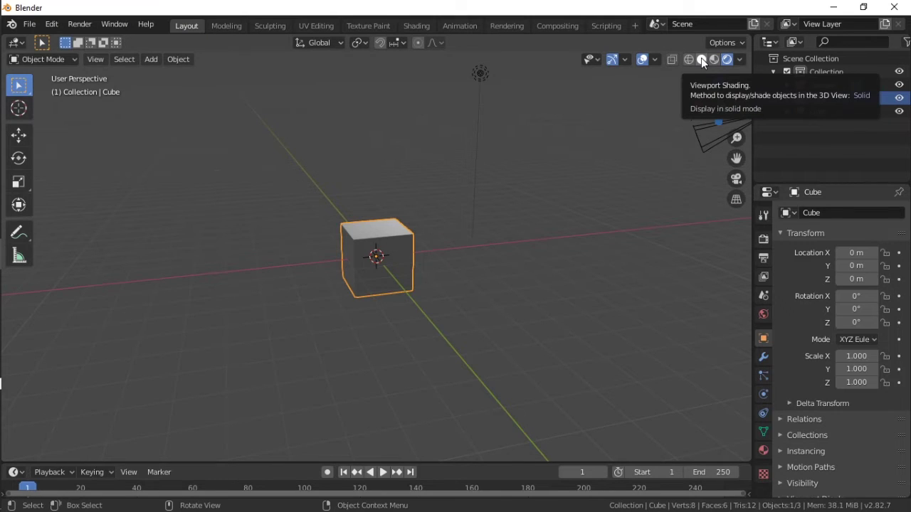
{"action": "left_click", "coordinate": [702, 62]}
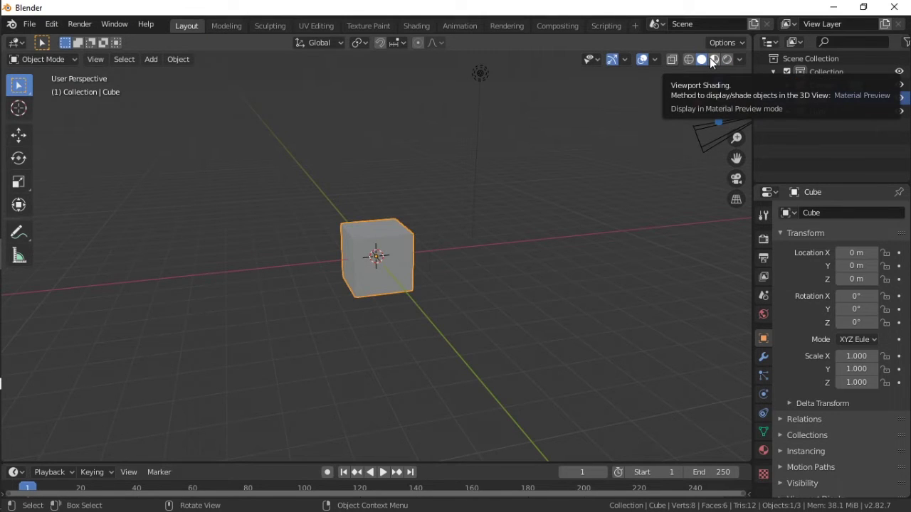
Orbit the 3D view around the cube and pan it back and forth.
{"action": "middle_click_drag", "start_coordinate": [595, 201], "coordinate": [557, 226]}
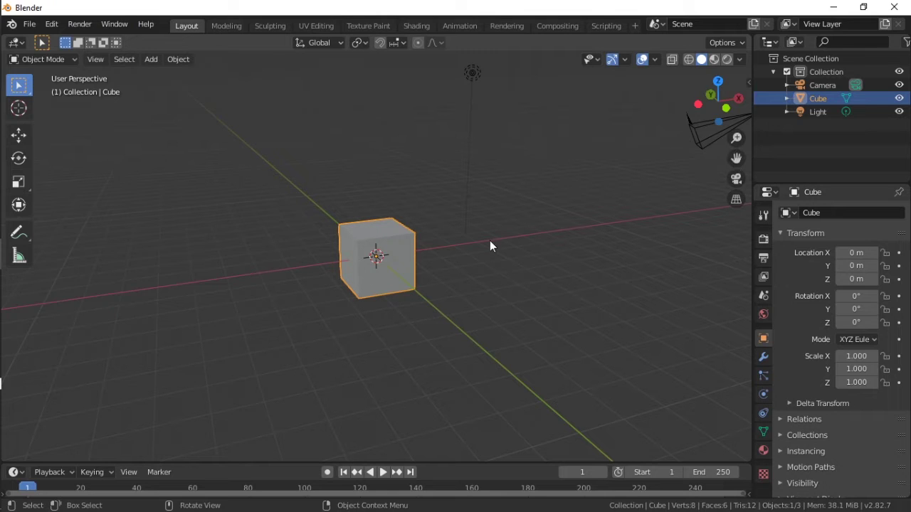
{"action": "left_click_drag", "start_coordinate": [737, 158], "coordinate": [710, 148]}
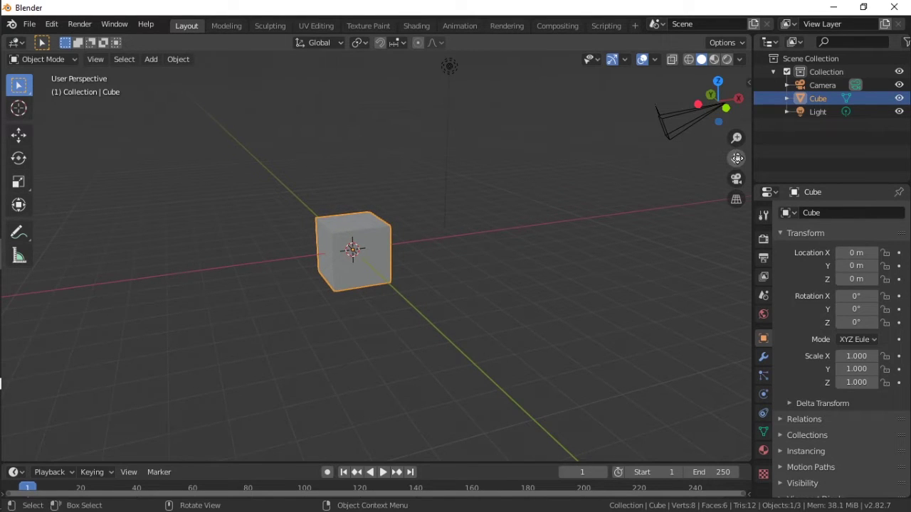
{"action": "middle_click_drag", "start_coordinate": [456, 249], "coordinate": [495, 240], "text": "shift"}
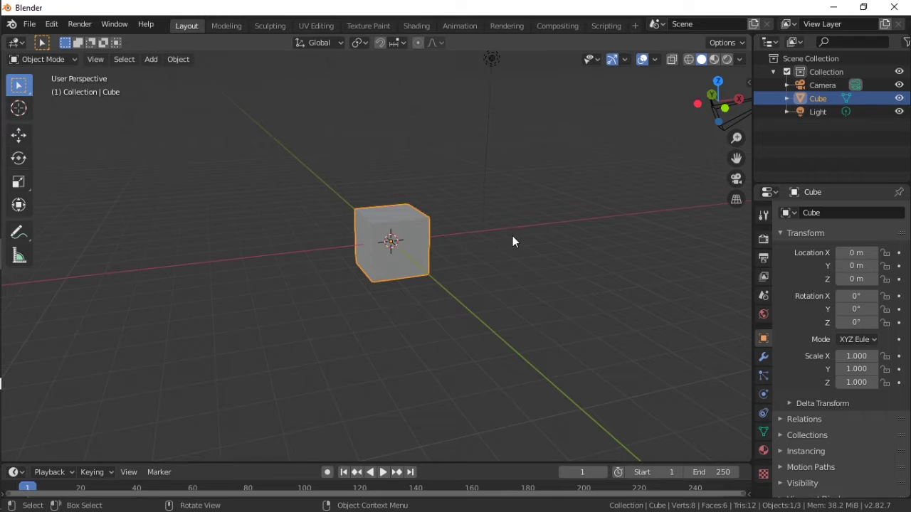
{"action": "key", "text": "shift"}
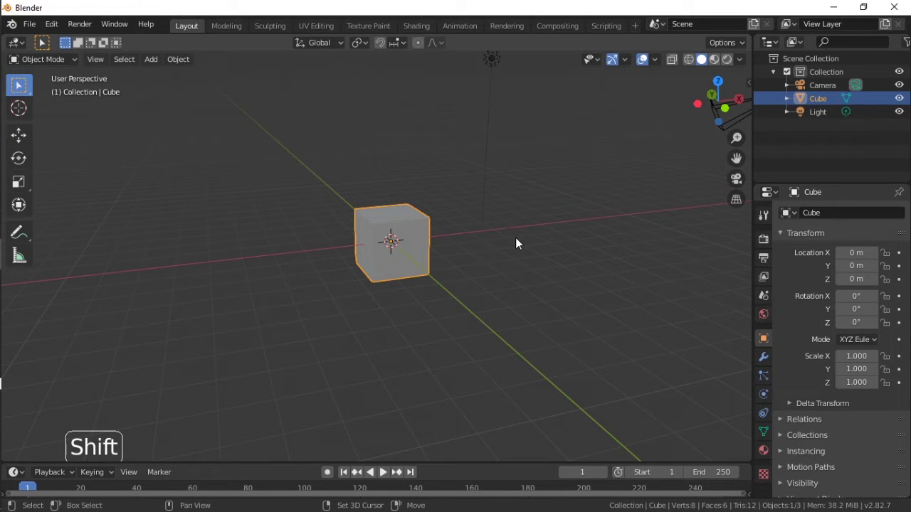
{"action": "middle_click_drag", "start_coordinate": [516, 239], "coordinate": [480, 235], "text": "shift"}
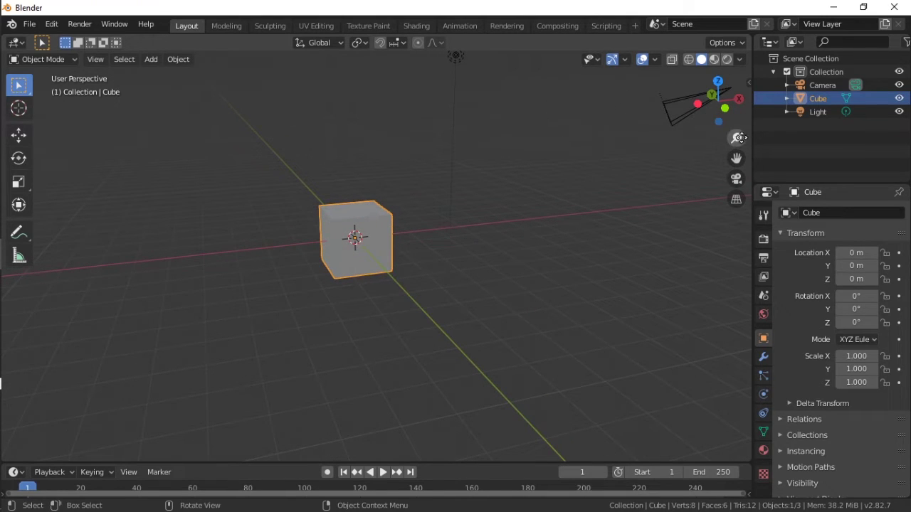
Zoom the 3D view in and out repeatedly on the cube, finishing with a pan.
{"action": "left_click_drag", "start_coordinate": [738, 137], "coordinate": [739, 149]}
{"action": "scroll", "coordinate": [434, 235], "scroll_direction": "down", "scroll_amount": 3}
{"action": "scroll", "coordinate": [428, 241], "scroll_direction": "up", "scroll_amount": 2}
{"action": "scroll", "coordinate": [429, 239], "scroll_direction": "up", "scroll_amount": 2}
{"action": "scroll", "coordinate": [428, 238], "scroll_direction": "down", "scroll_amount": 3}
{"action": "scroll", "coordinate": [428, 238], "scroll_direction": "up", "scroll_amount": 3}
{"action": "scroll", "coordinate": [428, 237], "scroll_direction": "down", "scroll_amount": 2}
{"action": "scroll", "coordinate": [428, 236], "scroll_direction": "up", "scroll_amount": 2}
{"action": "scroll", "coordinate": [429, 236], "scroll_direction": "down", "scroll_amount": 2}
{"action": "scroll", "coordinate": [429, 236], "scroll_direction": "up", "scroll_amount": 1}
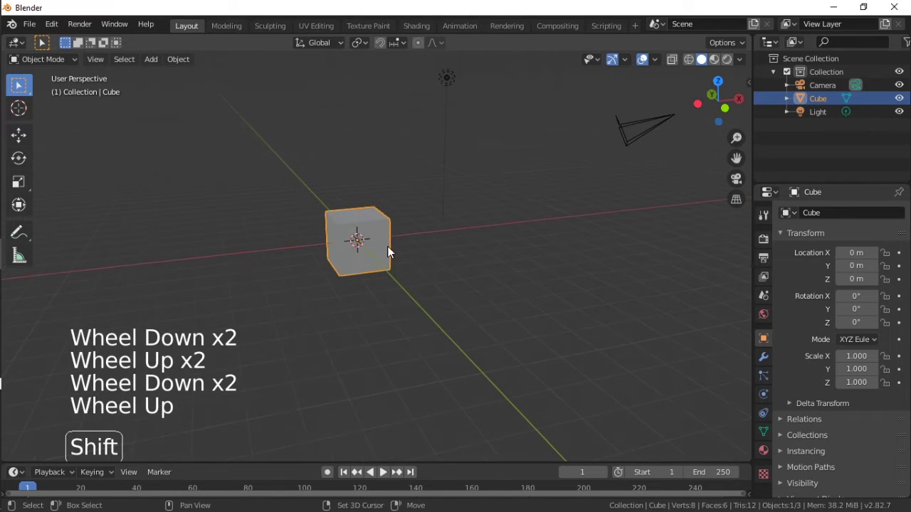
{"action": "middle_click_drag", "start_coordinate": [387, 252], "coordinate": [453, 239], "text": "shift"}
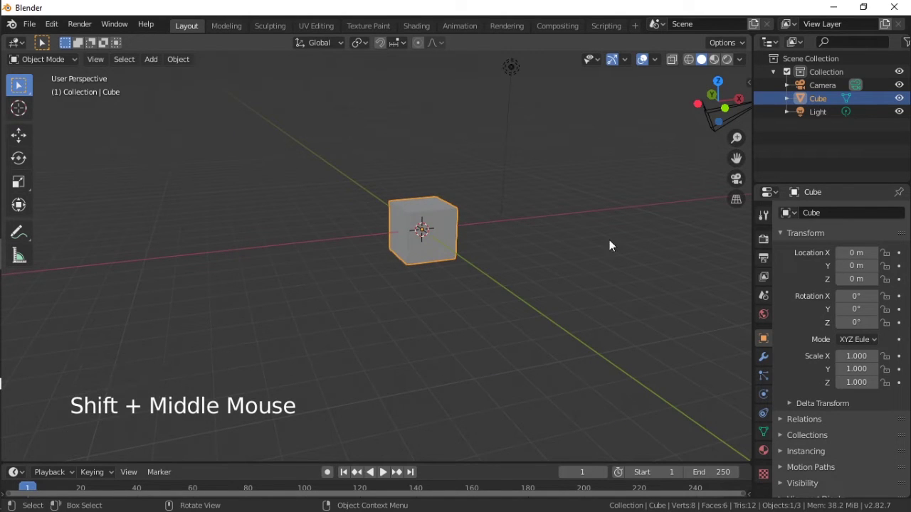
View the scene through the camera and return to a user perspective view of the cube.
{"action": "left_click", "coordinate": [736, 178]}
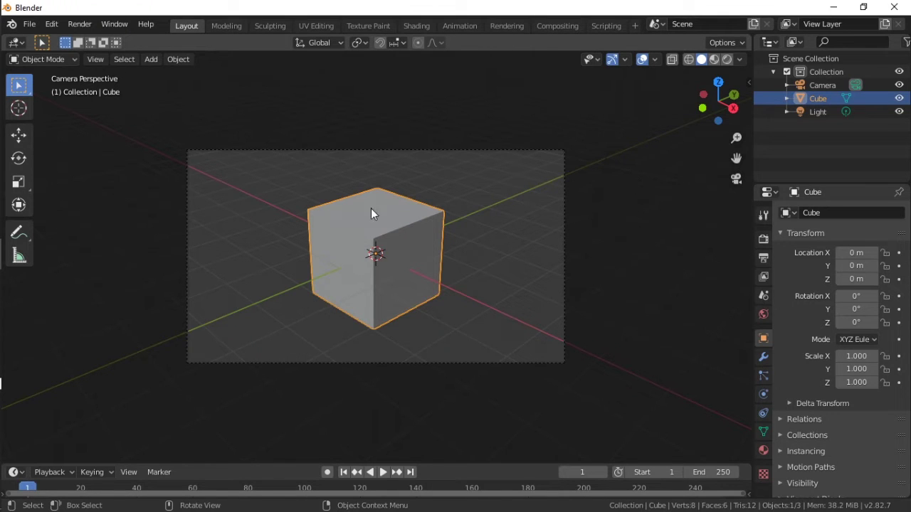
{"action": "middle_click_drag", "start_coordinate": [324, 215], "coordinate": [529, 204]}
{"action": "scroll", "coordinate": [394, 219], "scroll_direction": "down", "scroll_amount": 2}
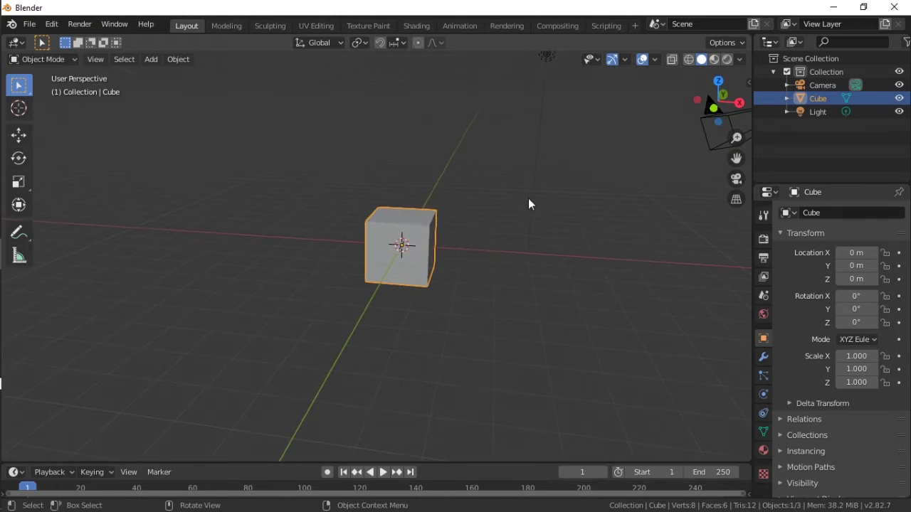
Toggle the 3D view repeatedly between perspective and orthographic projection, finishing in perspective on the cube.
{"action": "left_click", "coordinate": [738, 203]}
{"action": "left_click", "coordinate": [739, 203]}
{"action": "left_click", "coordinate": [739, 203]}
{"action": "left_click", "coordinate": [737, 200]}
{"action": "left_click", "coordinate": [737, 200]}
{"action": "double_click", "coordinate": [737, 200]}
{"action": "left_click", "coordinate": [739, 203]}
{"action": "left_click", "coordinate": [739, 203]}
{"action": "left_click", "coordinate": [738, 203]}
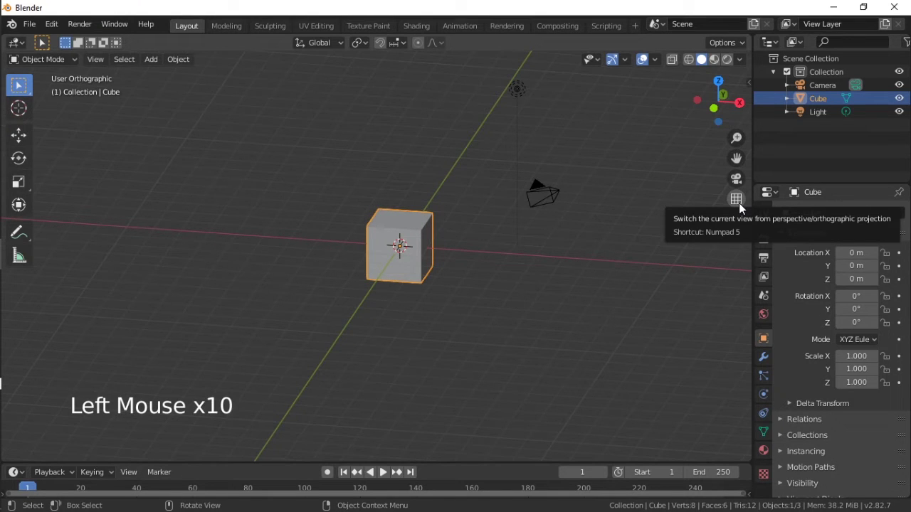
{"action": "left_click", "coordinate": [739, 203]}
{"action": "left_click", "coordinate": [738, 202]}
{"action": "middle_click_drag", "start_coordinate": [738, 203], "coordinate": [515, 246]}
{"action": "left_click", "coordinate": [737, 199]}
{"action": "scroll", "coordinate": [514, 250], "scroll_direction": "down", "scroll_amount": 2}
{"action": "scroll", "coordinate": [509, 256], "scroll_direction": "up", "scroll_amount": 2}
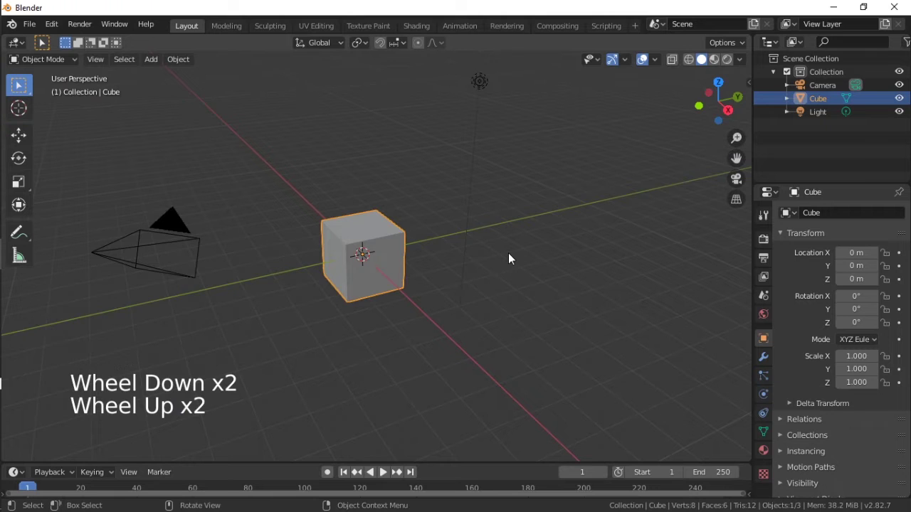
{"action": "scroll", "coordinate": [427, 268], "scroll_direction": "down", "scroll_amount": 1}
{"action": "scroll", "coordinate": [424, 267], "scroll_direction": "up", "scroll_amount": 2}
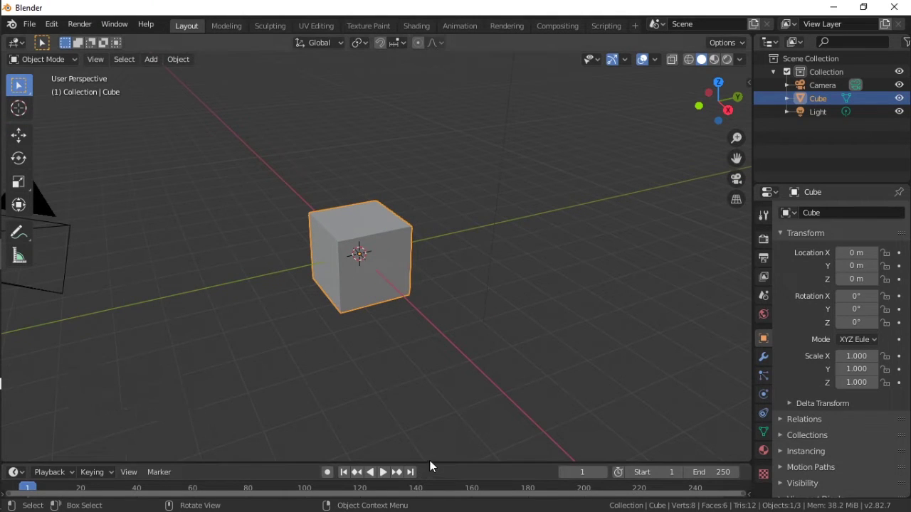
Enlarge the timeline area upward and shrink it back to slightly more than its original height.
{"action": "left_click_drag", "start_coordinate": [434, 463], "coordinate": [445, 376]}
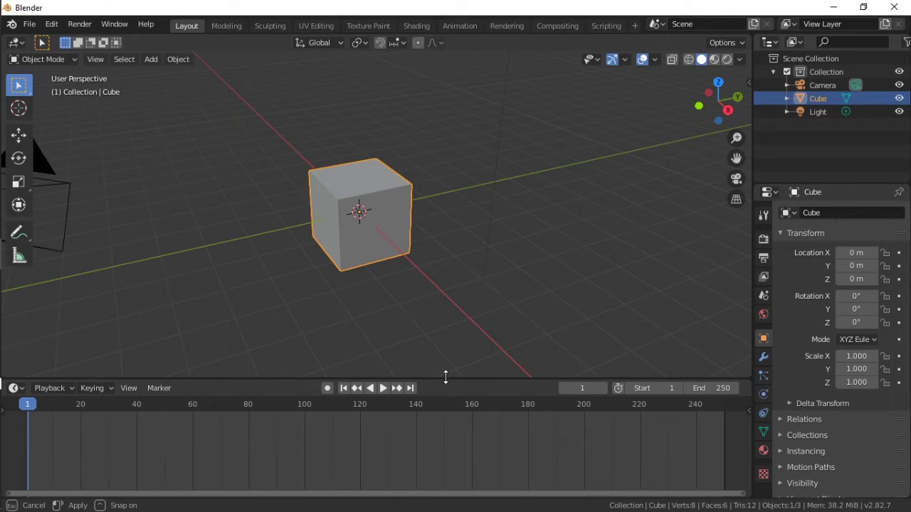
{"action": "left_click_drag", "start_coordinate": [446, 378], "coordinate": [445, 377]}
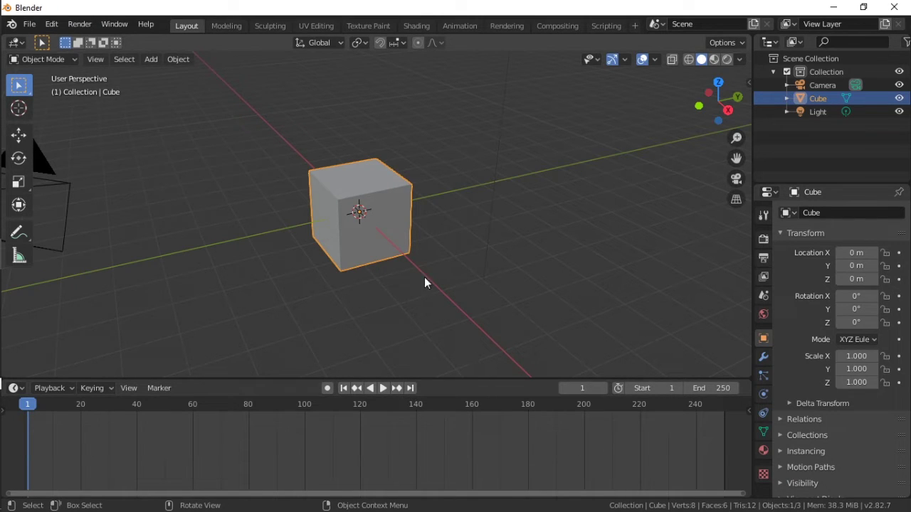
{"action": "left_click_drag", "start_coordinate": [484, 378], "coordinate": [486, 450]}
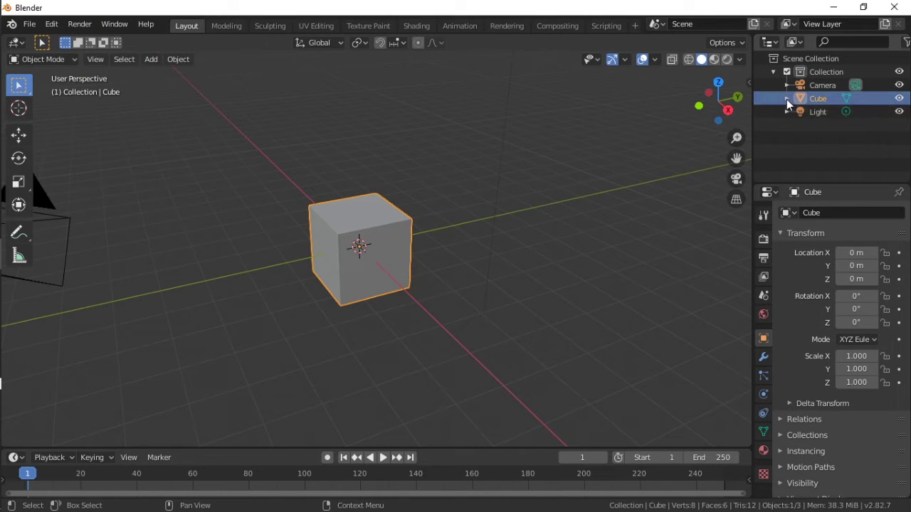
Expand and collapse the Cube entry in the outliner and select Camera, Cube and Light in turn.
{"action": "left_click", "coordinate": [786, 99]}
{"action": "left_click", "coordinate": [786, 99]}
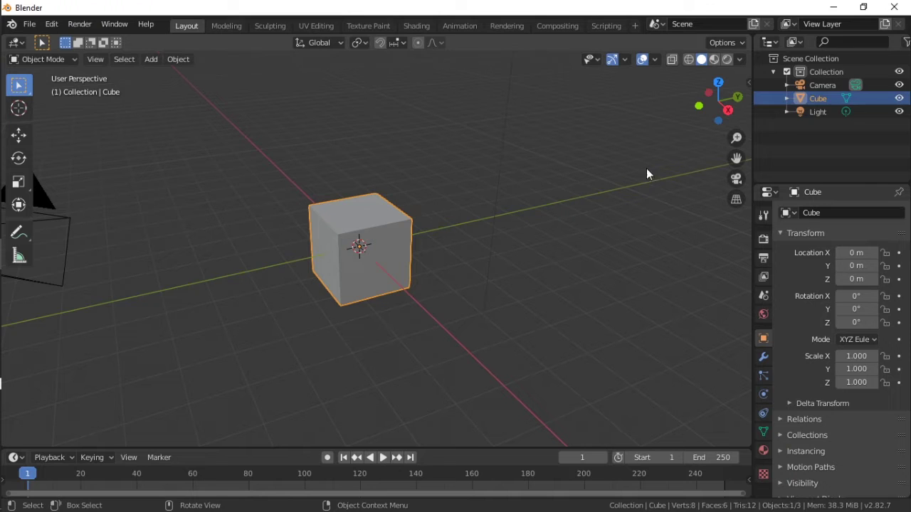
{"action": "scroll", "coordinate": [491, 235], "scroll_direction": "down", "scroll_amount": 2}
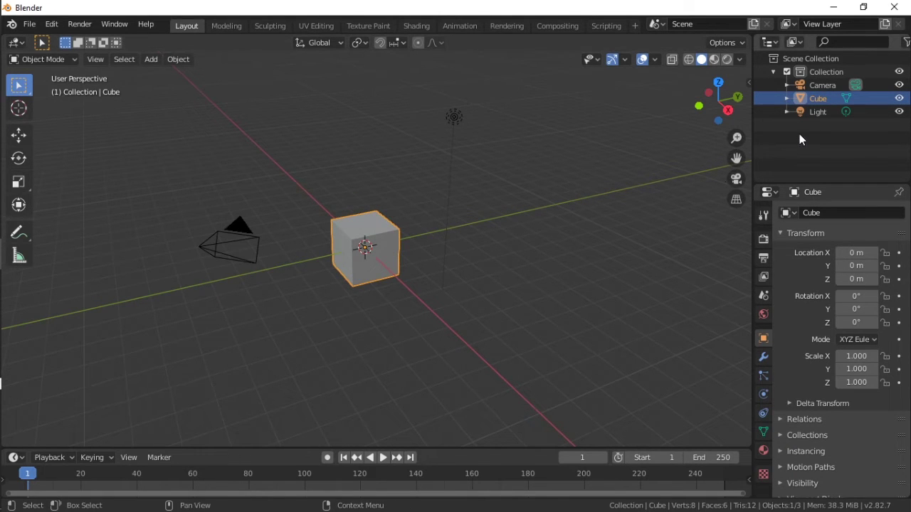
{"action": "left_click", "coordinate": [827, 87]}
{"action": "left_click", "coordinate": [811, 99]}
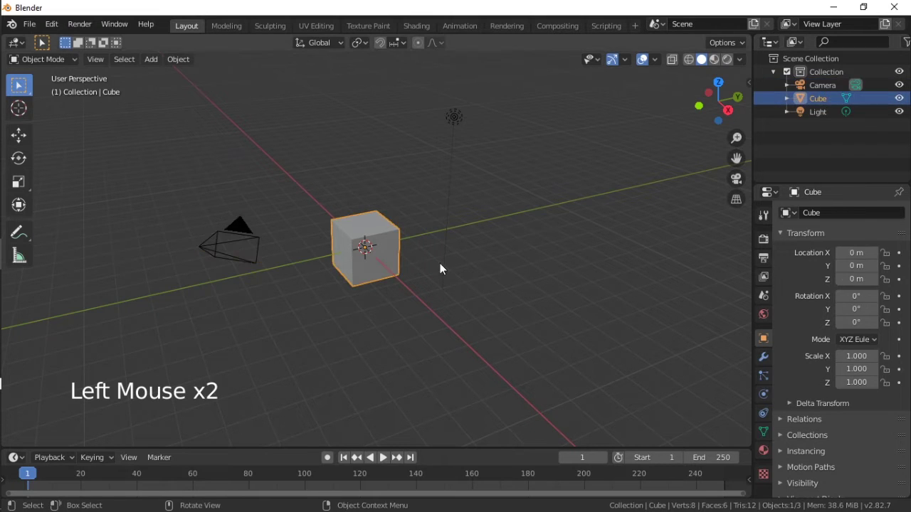
{"action": "left_click", "coordinate": [822, 112]}
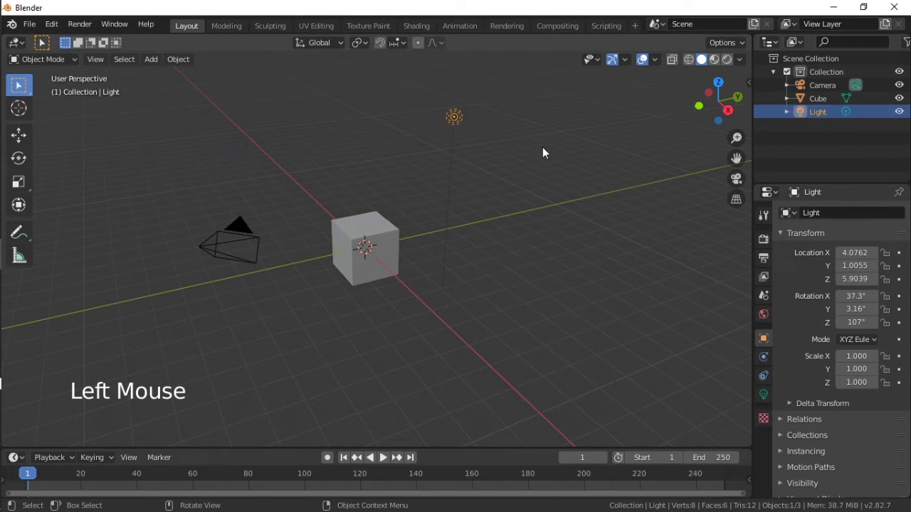
Look through the active tool, render, output and view layer settings, finishing on the output properties.
{"action": "left_click", "coordinate": [766, 217]}
{"action": "left_click", "coordinate": [764, 239]}
{"action": "left_click", "coordinate": [762, 216]}
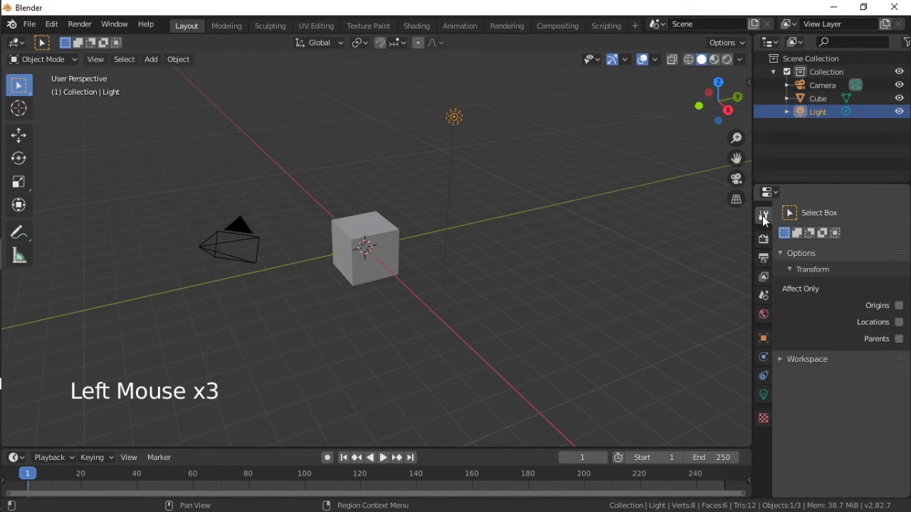
{"action": "left_click", "coordinate": [769, 238]}
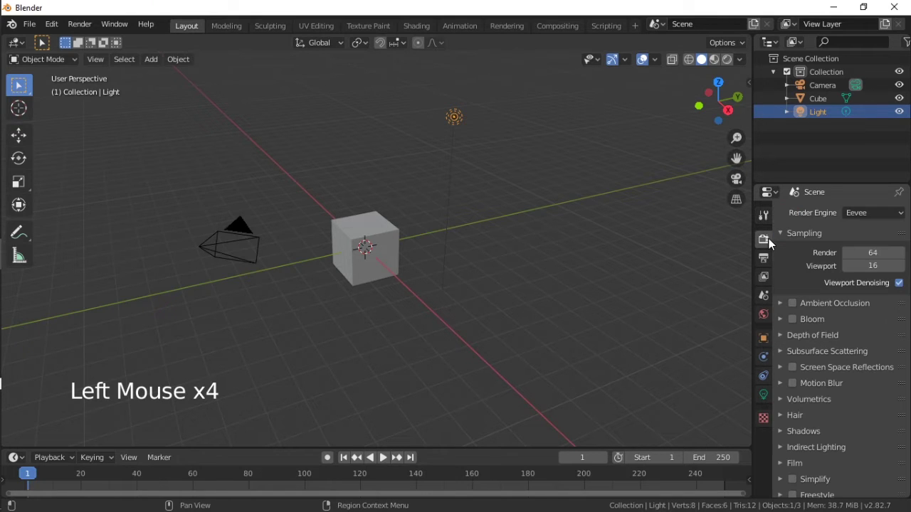
{"action": "left_click", "coordinate": [763, 259]}
{"action": "left_click", "coordinate": [763, 276]}
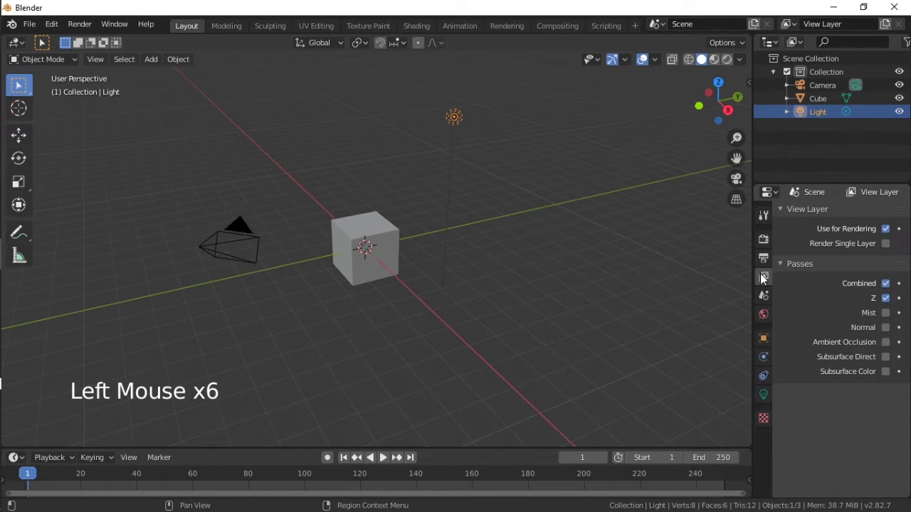
{"action": "left_click", "coordinate": [763, 258]}
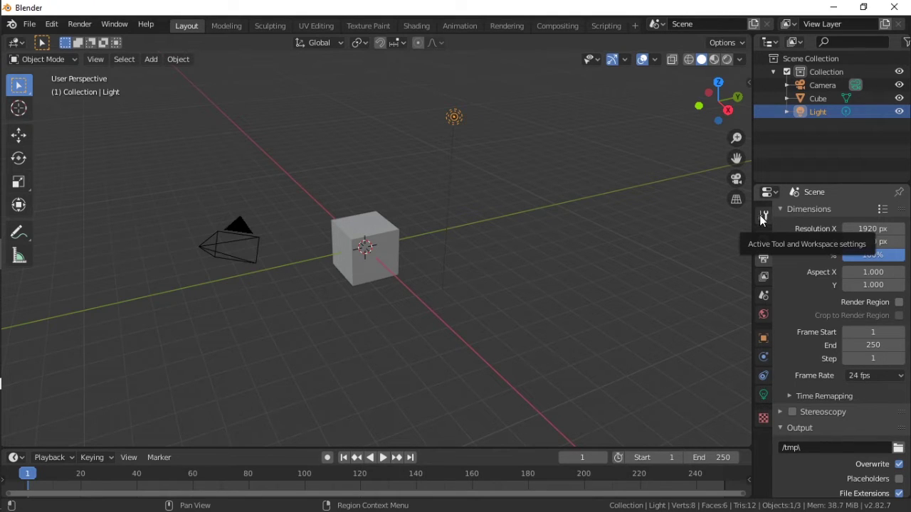
Review the render, output, view layer, scene and world properties in order.
{"action": "left_click", "coordinate": [763, 240]}
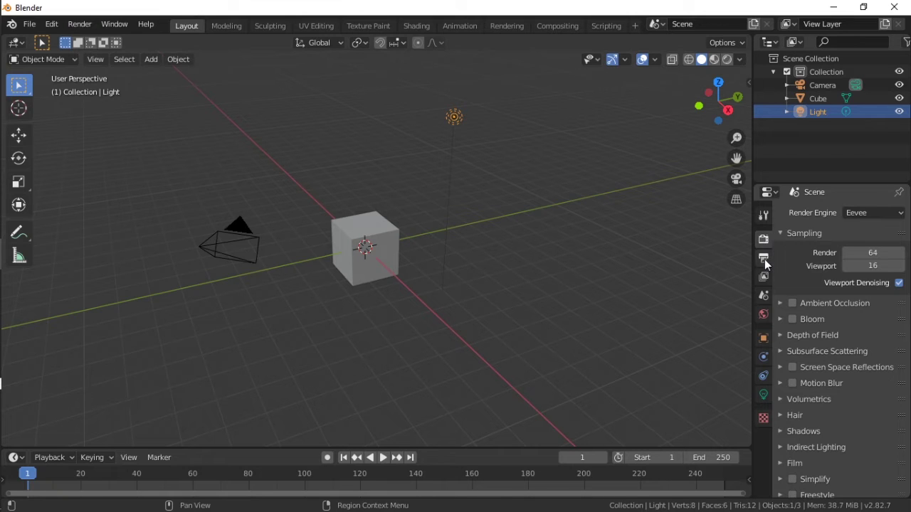
{"action": "left_click", "coordinate": [764, 260]}
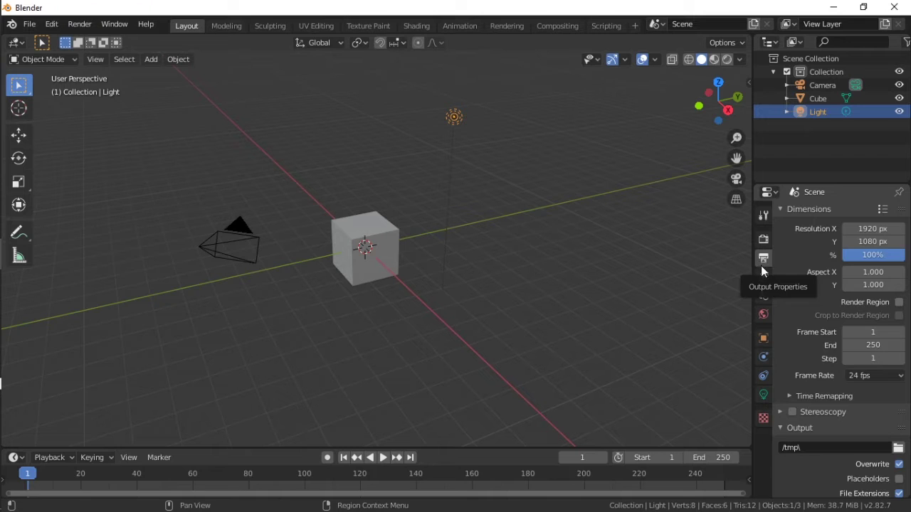
{"action": "left_click", "coordinate": [762, 277]}
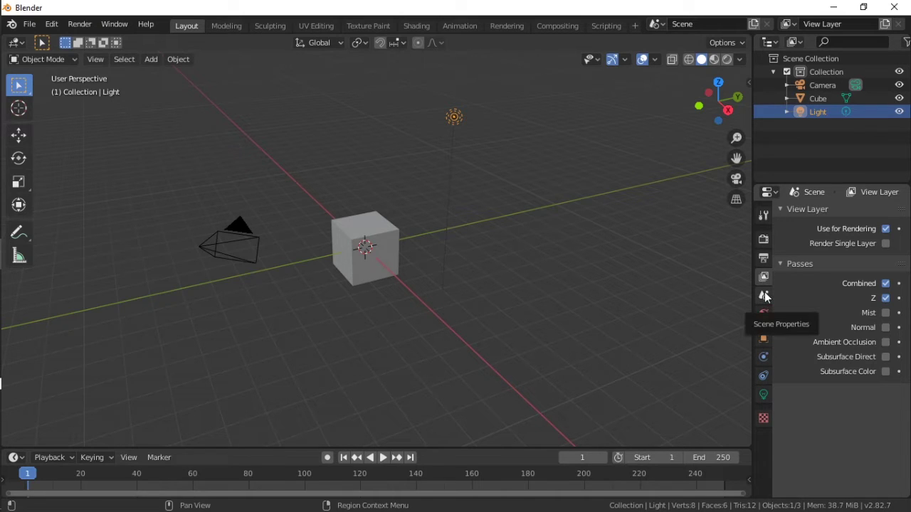
{"action": "left_click", "coordinate": [764, 295]}
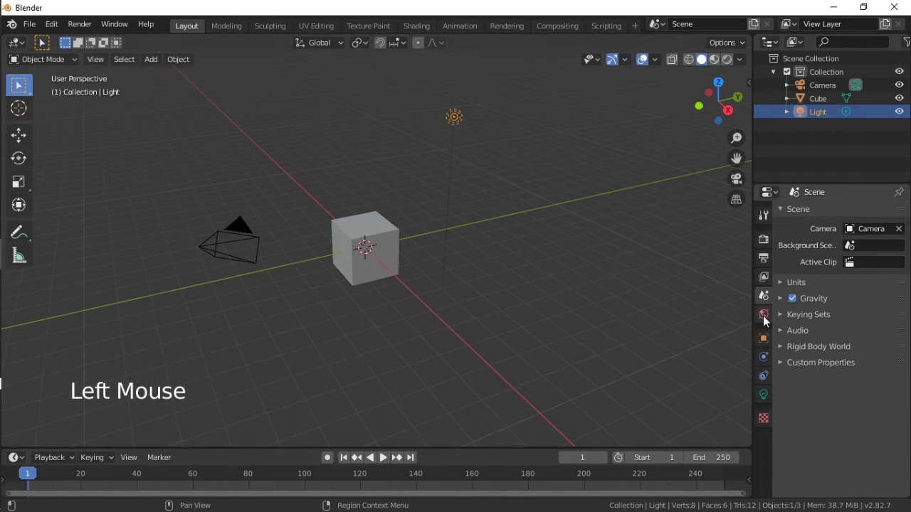
{"action": "left_click", "coordinate": [763, 315]}
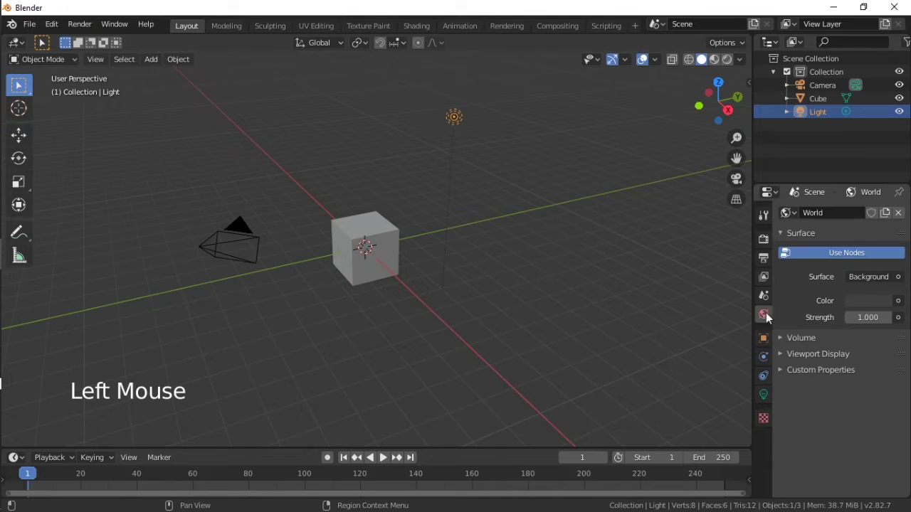
Browse the light's object, physics, constraint and light data properties and the world settings, finishing on the scene properties.
{"action": "left_click", "coordinate": [764, 295]}
{"action": "left_click", "coordinate": [764, 277]}
{"action": "left_click", "coordinate": [763, 315]}
{"action": "left_click", "coordinate": [764, 338]}
{"action": "left_click", "coordinate": [764, 359]}
{"action": "left_click", "coordinate": [763, 376]}
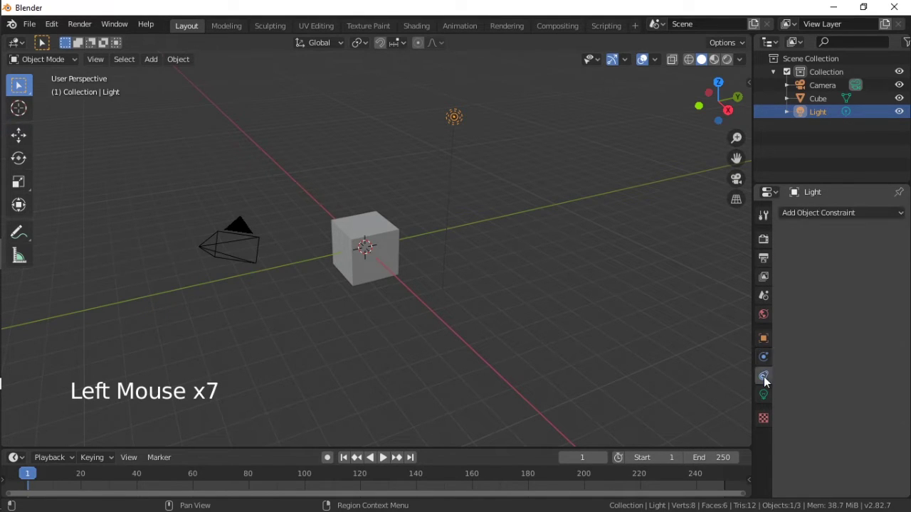
{"action": "left_click", "coordinate": [764, 394]}
{"action": "left_click", "coordinate": [764, 374]}
{"action": "left_click", "coordinate": [763, 358]}
{"action": "left_click", "coordinate": [763, 326]}
{"action": "left_click", "coordinate": [765, 339]}
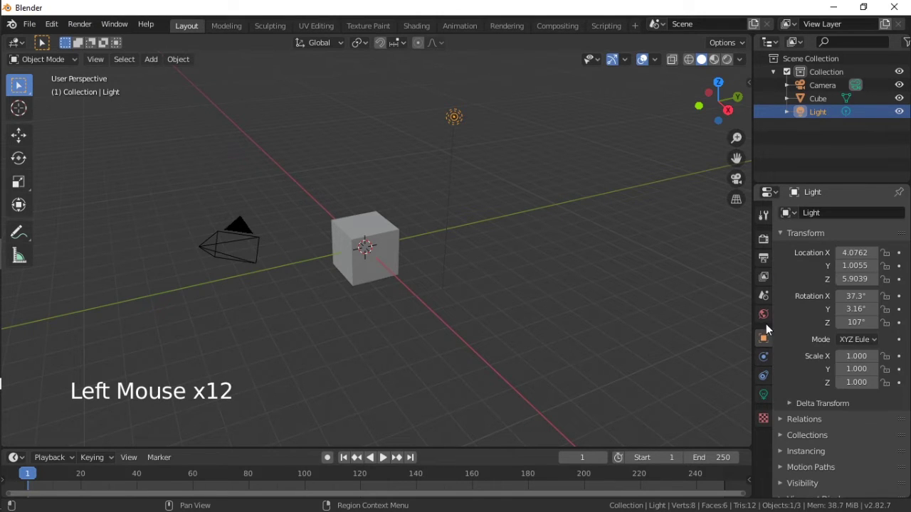
{"action": "left_click", "coordinate": [764, 317]}
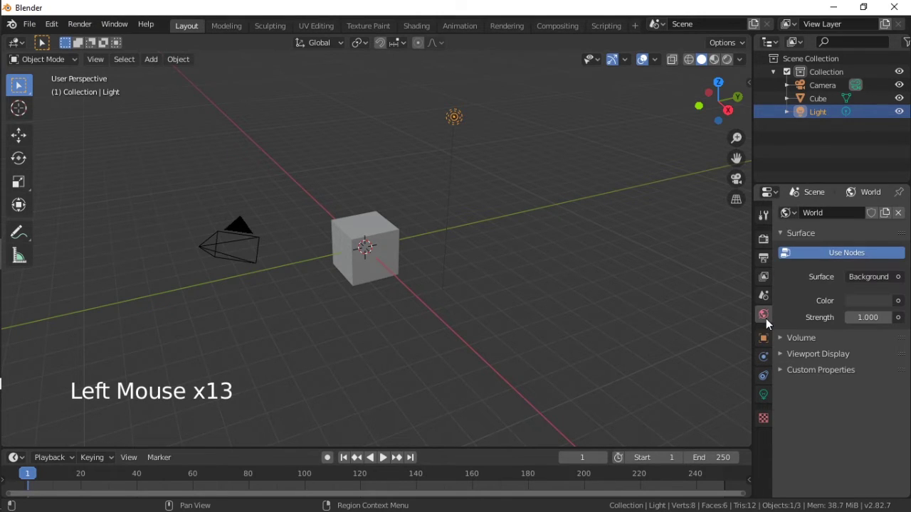
{"action": "left_click", "coordinate": [764, 295]}
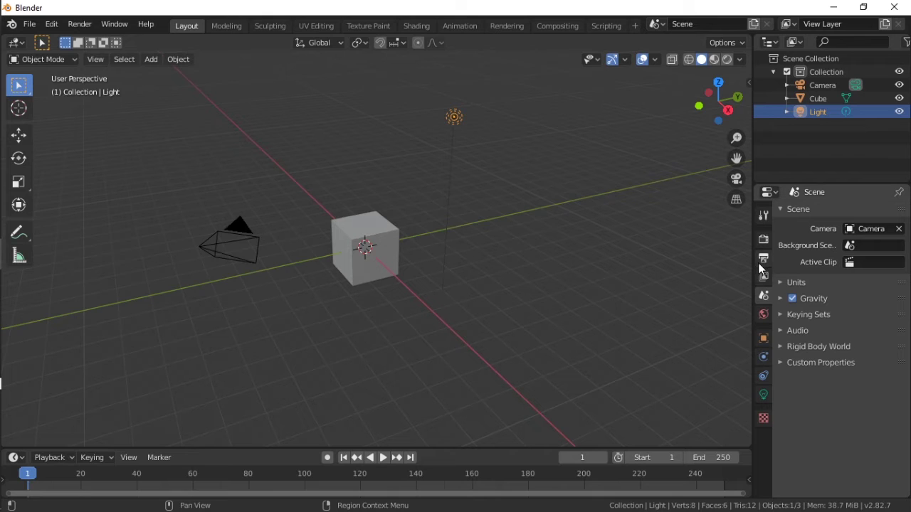
Select the cube in the 3D view, deselecting and reselecting it several times.
{"action": "left_click", "coordinate": [389, 252]}
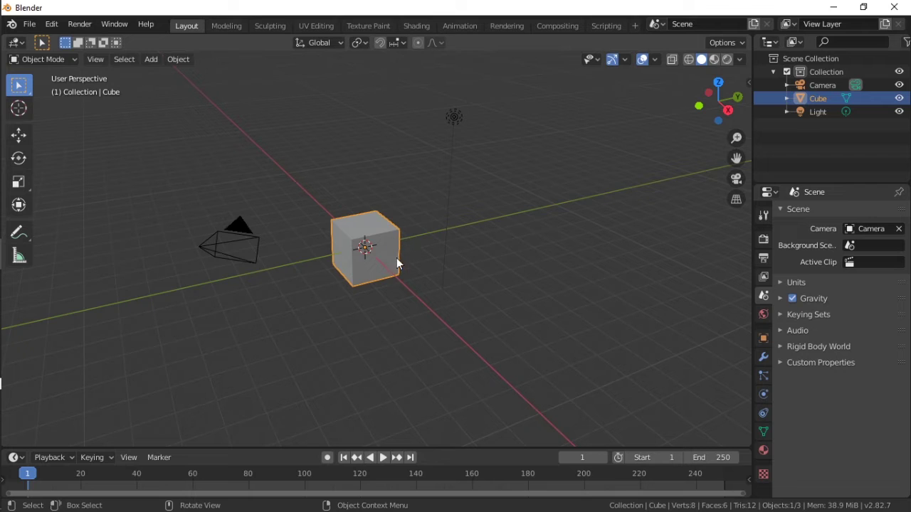
{"action": "left_click", "coordinate": [330, 202]}
{"action": "left_click", "coordinate": [358, 235]}
{"action": "left_click", "coordinate": [326, 190]}
{"action": "left_click", "coordinate": [361, 231]}
{"action": "left_click", "coordinate": [344, 235]}
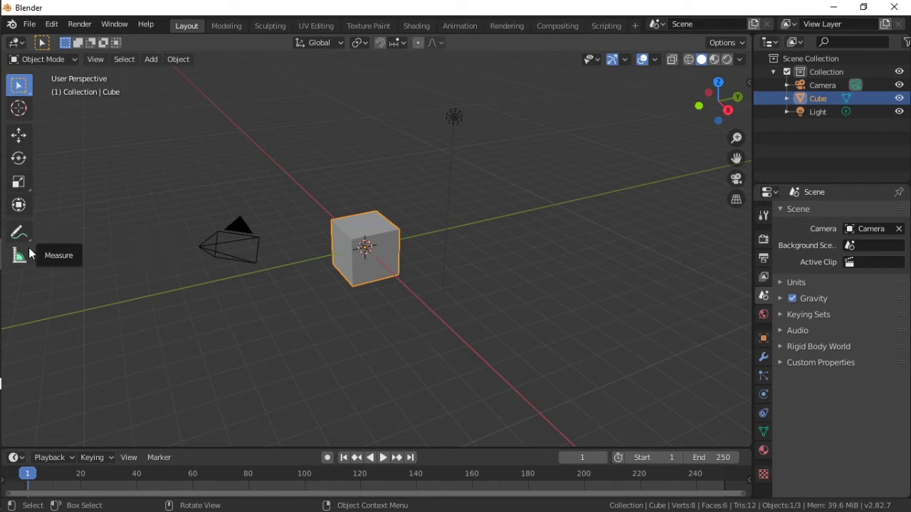
Keep the cube selected in the 3D view and activate the Move tool.
{"action": "left_click", "coordinate": [366, 259]}
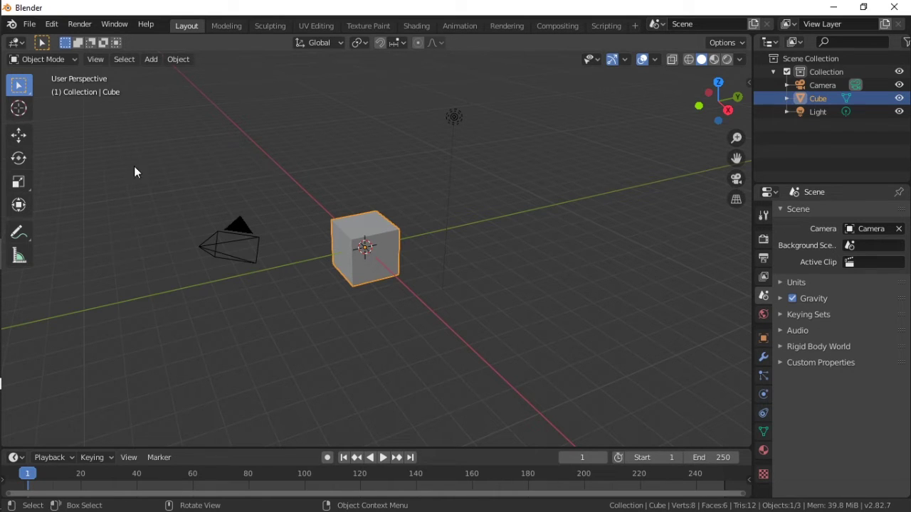
{"action": "left_click", "coordinate": [363, 246]}
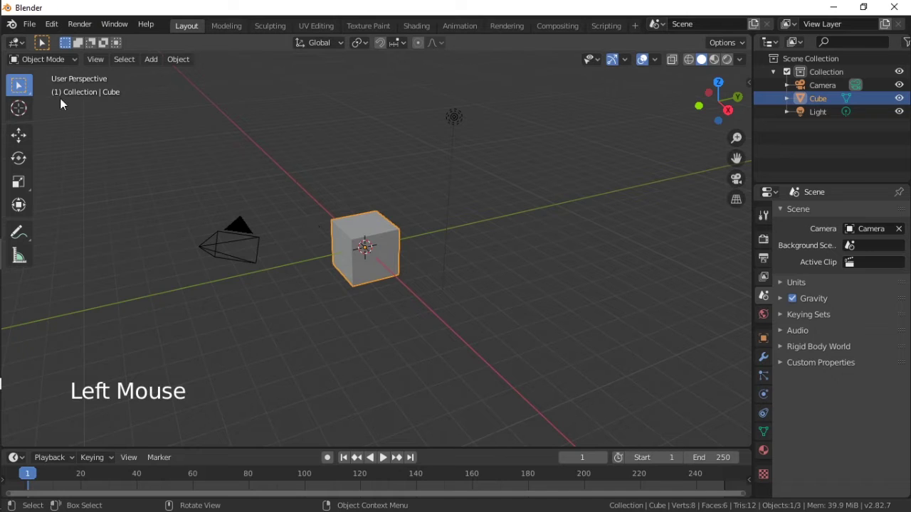
{"action": "left_click", "coordinate": [365, 222]}
{"action": "left_click", "coordinate": [373, 228]}
{"action": "left_click", "coordinate": [27, 132]}
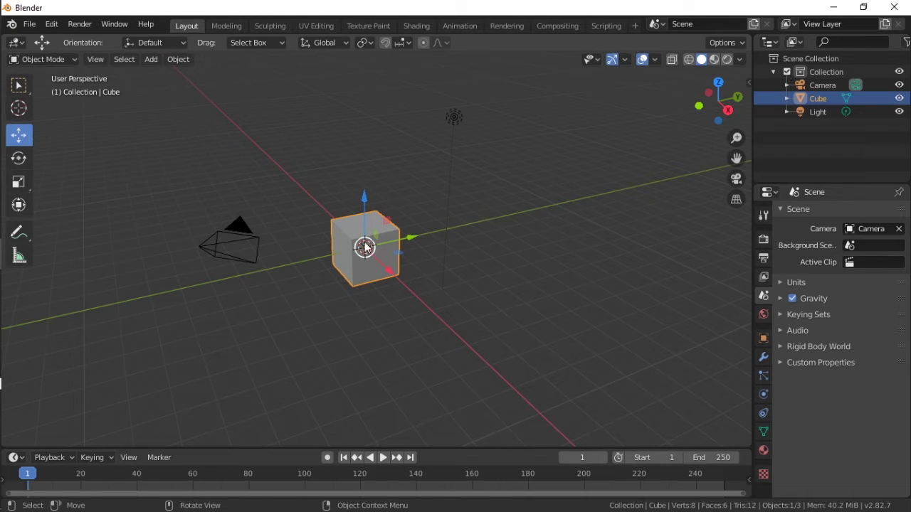
Try moving the cube along the Y axis with the Move gizmo and undo the move.
{"action": "mouse_move", "coordinate": [354, 254]}
{"action": "middle_mouse_down"}
{"action": "mouse_move", "coordinate": [393, 246]}
{"action": "mouse_move", "coordinate": [348, 263]}
{"action": "mouse_move", "coordinate": [375, 249]}
{"action": "mouse_move", "coordinate": [368, 243]}
{"action": "middle_mouse_up"}
{"action": "scroll", "coordinate": [368, 242], "scroll_direction": "up", "scroll_amount": 3}
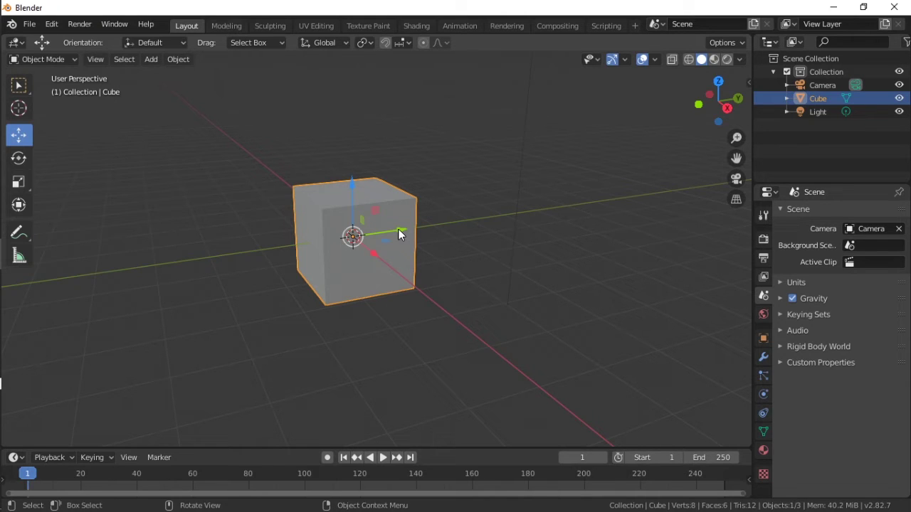
{"action": "left_click_drag", "start_coordinate": [397, 229], "coordinate": [507, 235]}
{"action": "key", "text": "ctrl+z"}
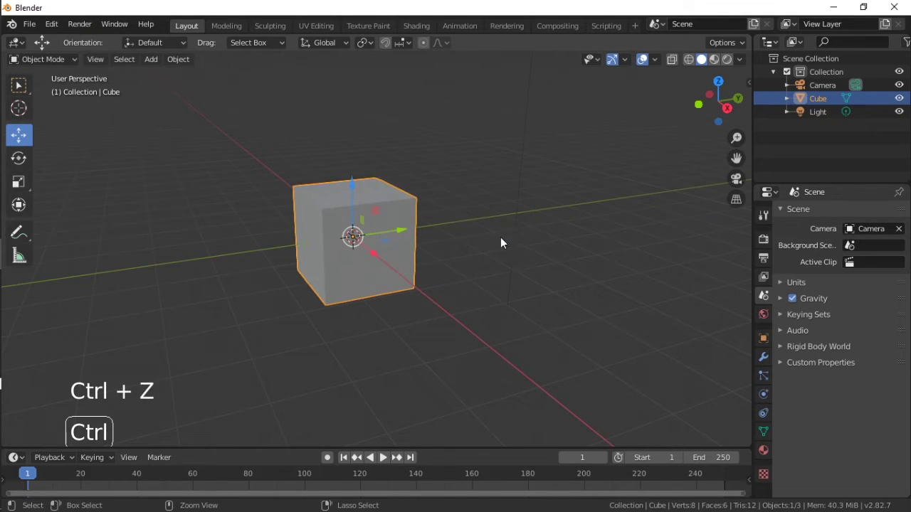
Try moving the cube with two other handles of the Move gizmo, undoing each move.
{"action": "middle_click_drag", "start_coordinate": [386, 264], "coordinate": [415, 268]}
{"action": "left_click_drag", "start_coordinate": [381, 246], "coordinate": [402, 238]}
{"action": "key", "text": "ctrl+z"}
{"action": "left_click_drag", "start_coordinate": [382, 204], "coordinate": [398, 217]}
{"action": "key", "text": "ctrl+z"}
Move the cube within the XY plane, away from the 3D cursor and toward the viewer.
{"action": "middle_click_drag", "start_coordinate": [432, 240], "coordinate": [395, 273]}
{"action": "scroll", "coordinate": [395, 273], "scroll_direction": "up", "scroll_amount": 2}
{"action": "scroll", "coordinate": [395, 273], "scroll_direction": "up", "scroll_amount": 1}
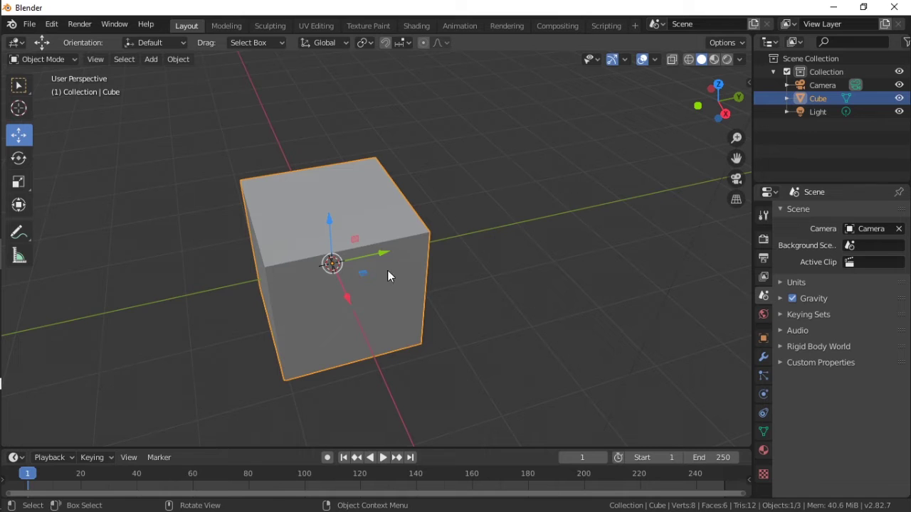
{"action": "middle_click_drag", "start_coordinate": [381, 284], "coordinate": [403, 257]}
{"action": "scroll", "coordinate": [382, 263], "scroll_direction": "up", "scroll_amount": 1}
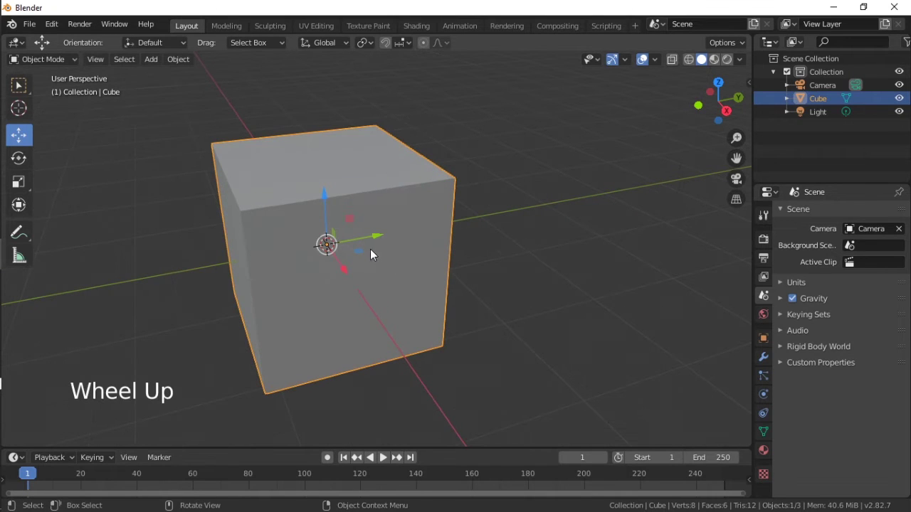
{"action": "left_click_drag", "start_coordinate": [369, 254], "coordinate": [382, 299]}
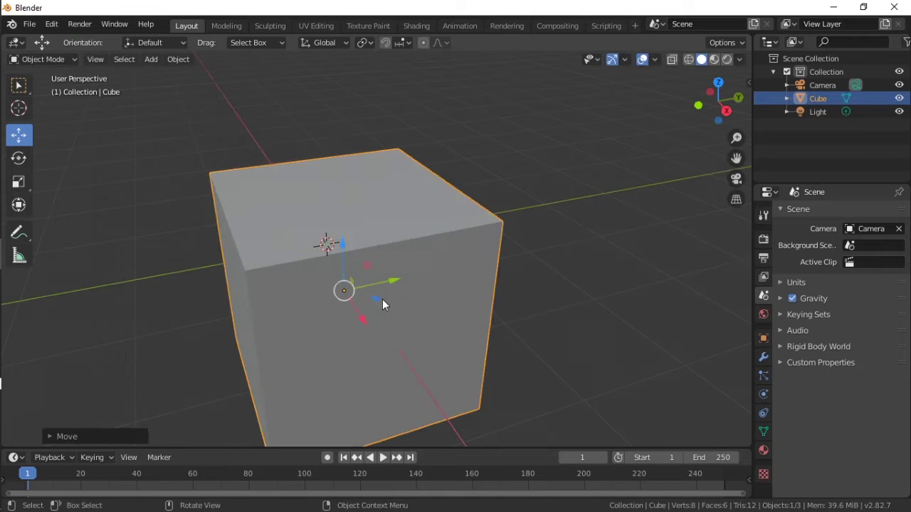
Undo the cube's XY-plane move, and try two more drags of the Move gizmo, undoing each.
{"action": "key", "text": "ctrl+z"}
{"action": "left_click_drag", "start_coordinate": [355, 216], "coordinate": [416, 54]}
{"action": "key", "text": "ctrl+z"}
{"action": "middle_click_drag", "start_coordinate": [333, 281], "coordinate": [242, 230]}
{"action": "left_click_drag", "start_coordinate": [249, 200], "coordinate": [193, 209]}
{"action": "key", "text": "ctrl+z"}
{"action": "middle_click_drag", "start_coordinate": [212, 212], "coordinate": [297, 252]}
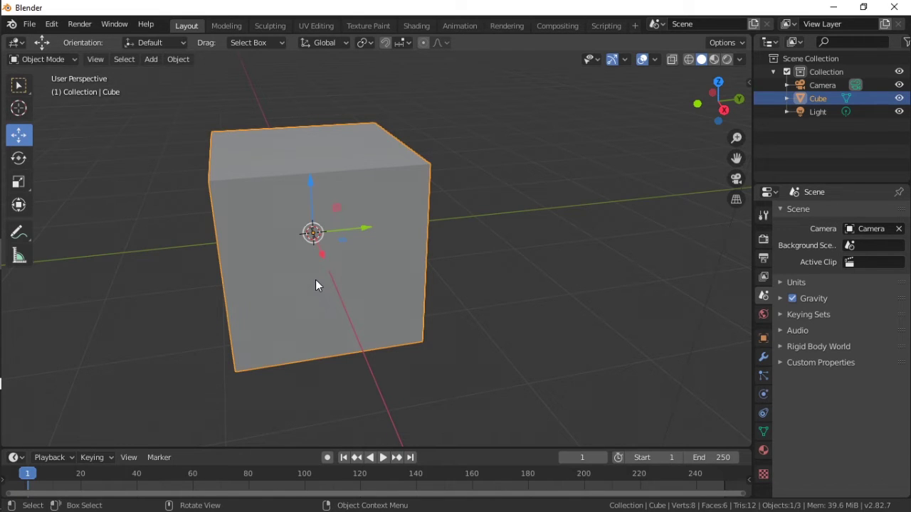
{"action": "middle_click_drag", "start_coordinate": [369, 293], "coordinate": [450, 288]}
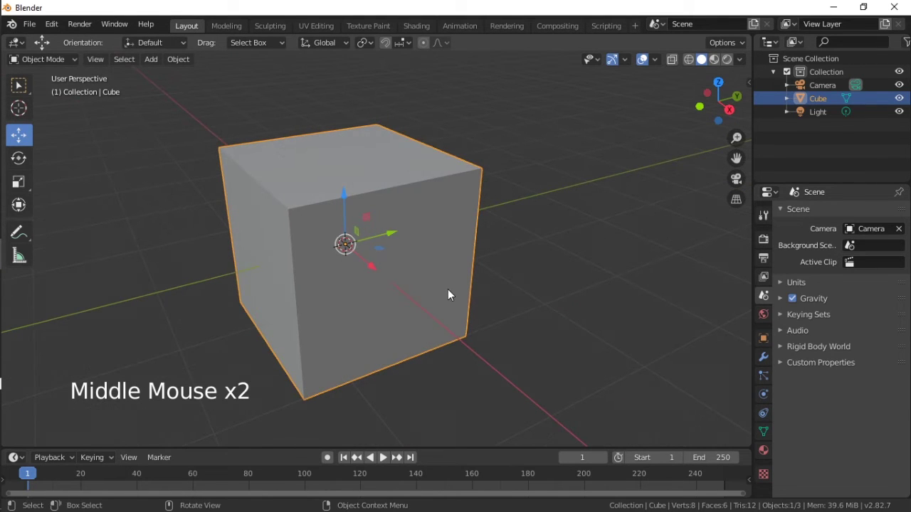
Move the cube in the negative direction along the global X axis, far behind the 3D cursor.
{"action": "key", "text": "g"}
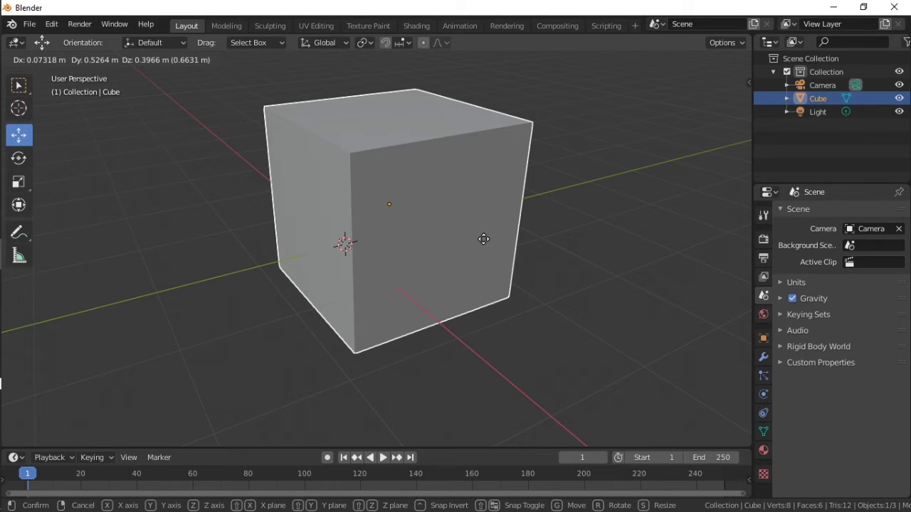
{"action": "key", "text": "Escape"}
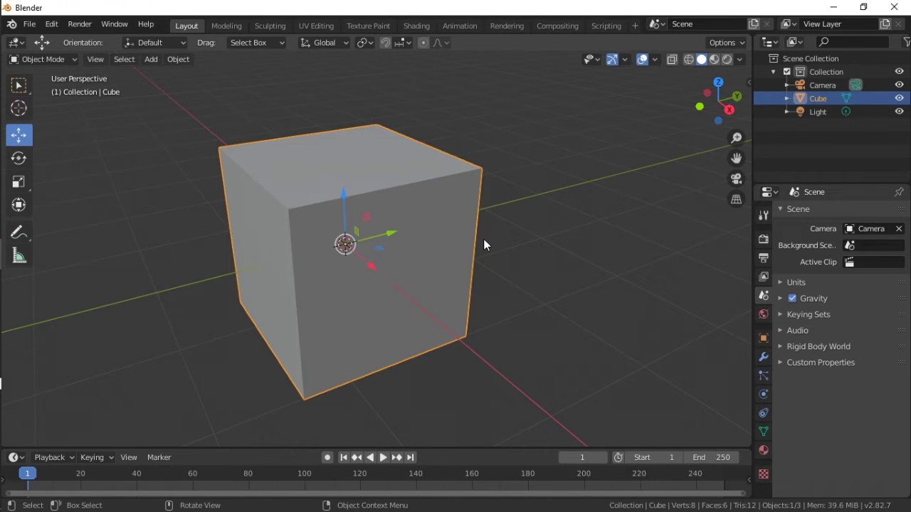
{"action": "key", "text": "g"}
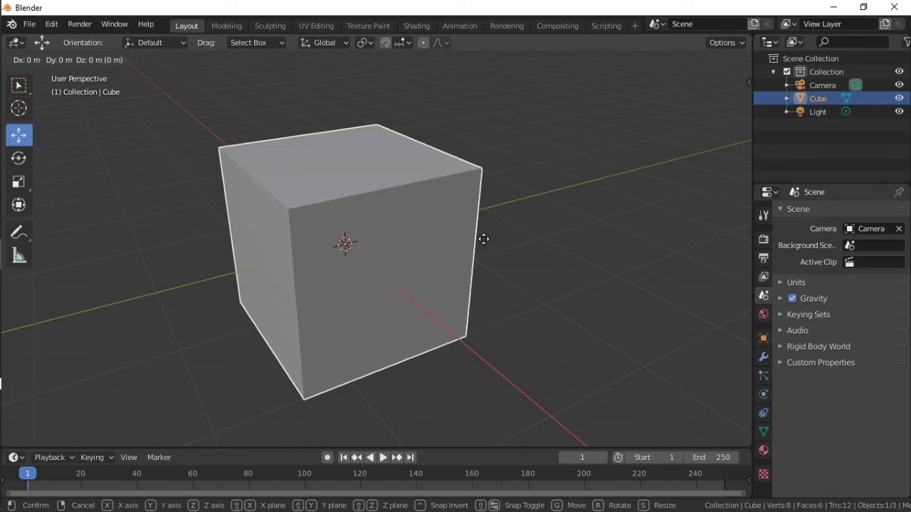
{"action": "key", "text": "x"}
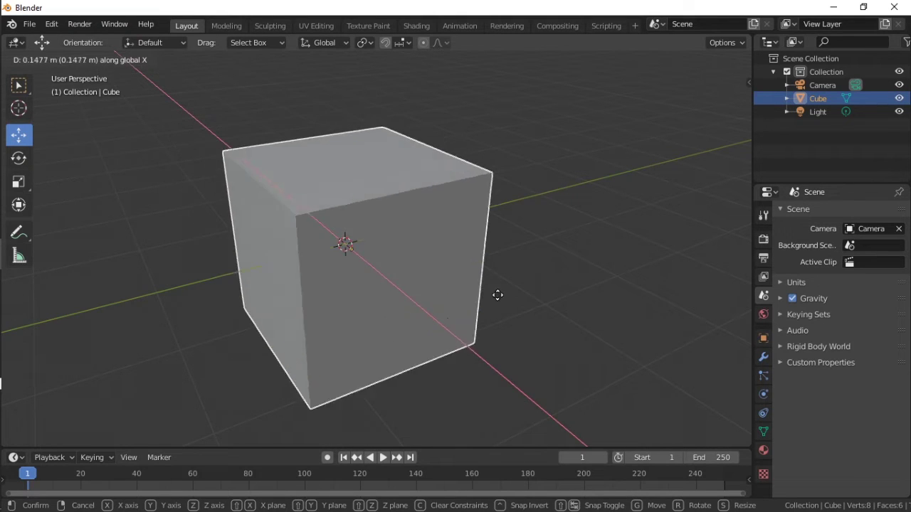
{"action": "left_click", "coordinate": [298, 109]}
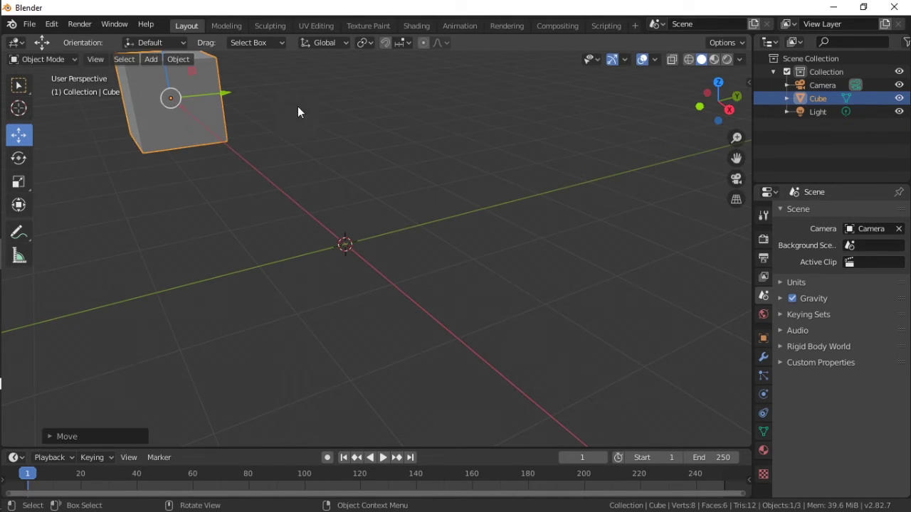
Move the cube in the positive direction along the global Y axis, well away from the X axis line.
{"action": "middle_click_drag", "start_coordinate": [274, 90], "coordinate": [204, 197]}
{"action": "scroll", "coordinate": [298, 149], "scroll_direction": "down", "scroll_amount": 2}
{"action": "scroll", "coordinate": [202, 193], "scroll_direction": "down", "scroll_amount": 3}
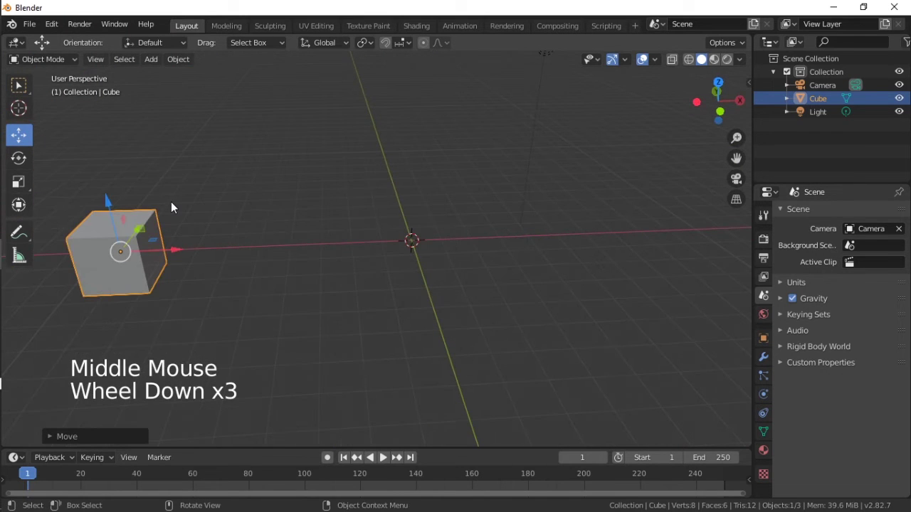
{"action": "middle_click_drag", "start_coordinate": [160, 268], "coordinate": [291, 202]}
{"action": "scroll", "coordinate": [129, 259], "scroll_direction": "down", "scroll_amount": 1}
{"action": "scroll", "coordinate": [282, 225], "scroll_direction": "up", "scroll_amount": 2}
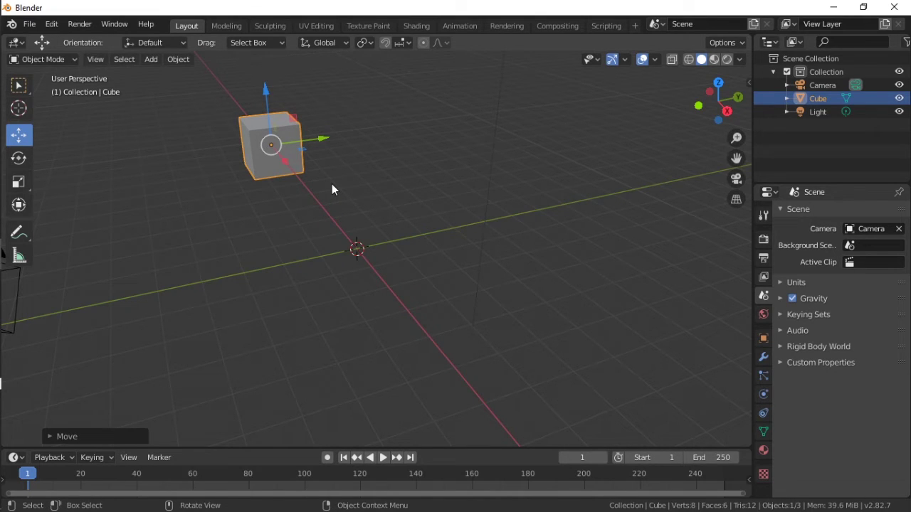
{"action": "key", "text": "g"}
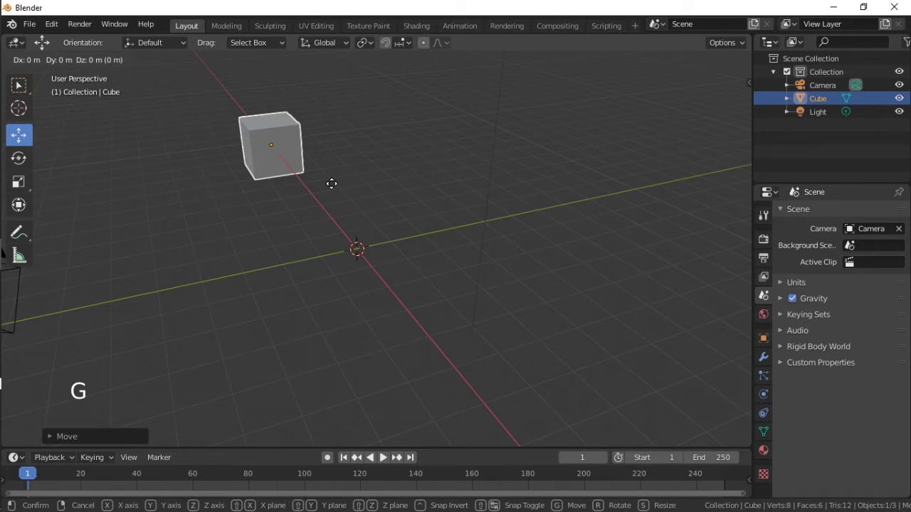
{"action": "key", "text": "y"}
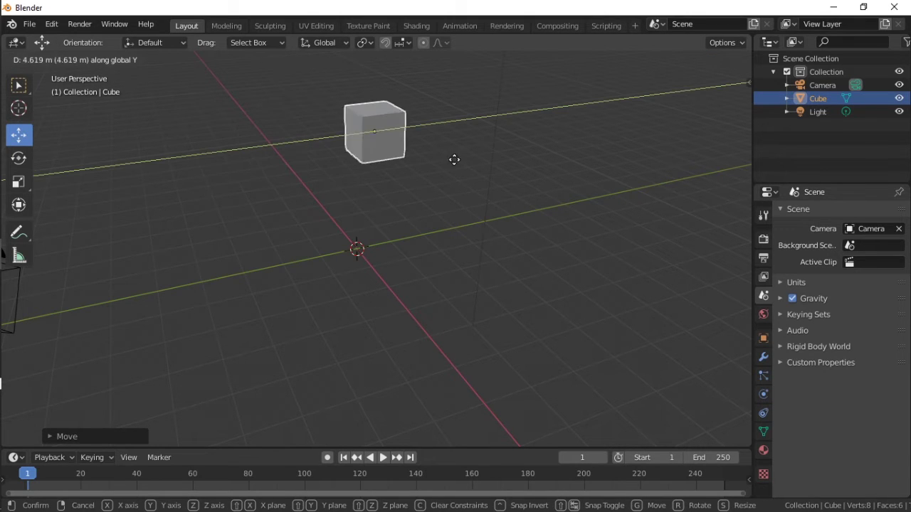
{"action": "left_click", "coordinate": [539, 149]}
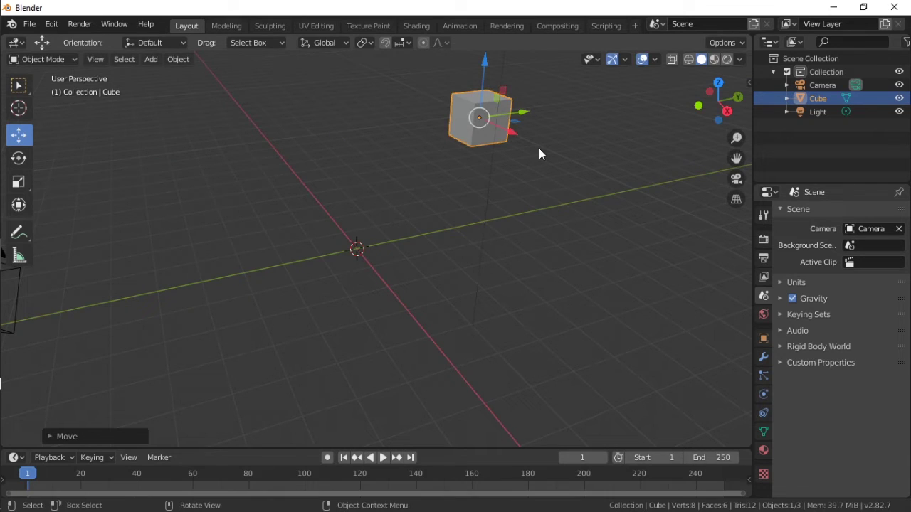
Move the cube about 8.16 m along the global X axis, toward the viewer.
{"action": "key", "text": "g"}
{"action": "key", "text": "x"}
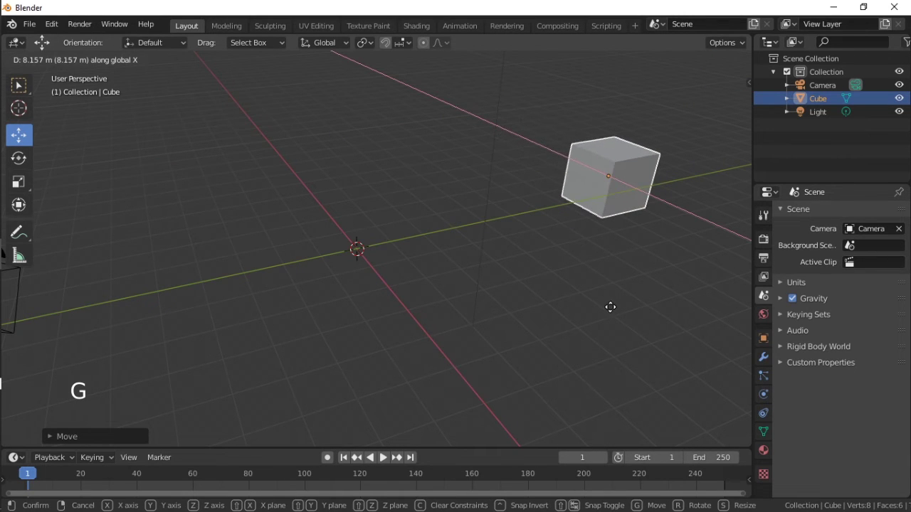
{"action": "left_click", "coordinate": [610, 306]}
Move the cube in the negative direction along the global Y axis, closer to the 3D cursor.
{"action": "key", "text": "g"}
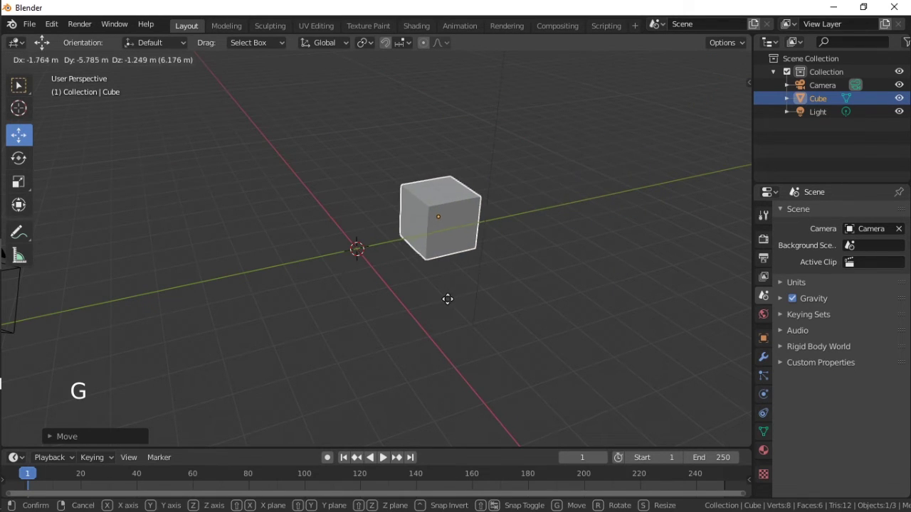
{"action": "right_click", "coordinate": [459, 288]}
{"action": "key", "text": "g"}
{"action": "key", "text": "y"}
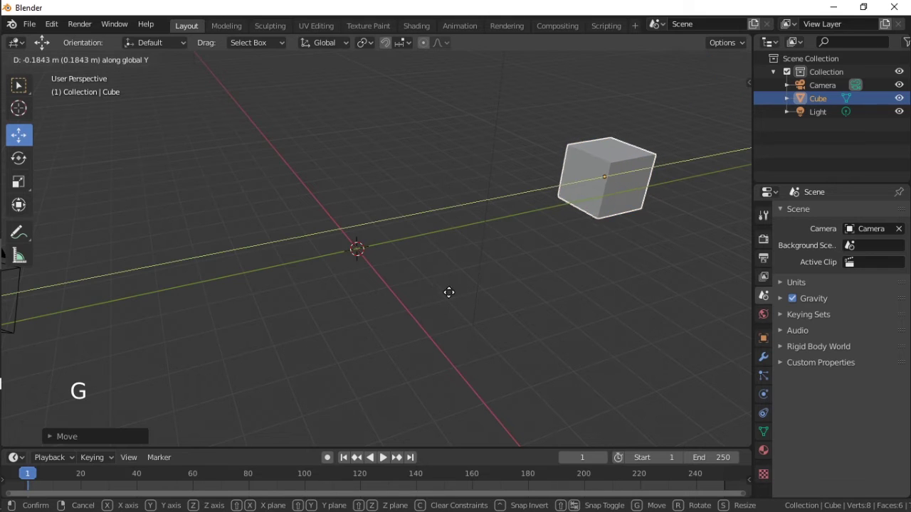
{"action": "left_click", "coordinate": [325, 329]}
{"action": "middle_click_drag", "start_coordinate": [325, 329], "coordinate": [358, 340]}
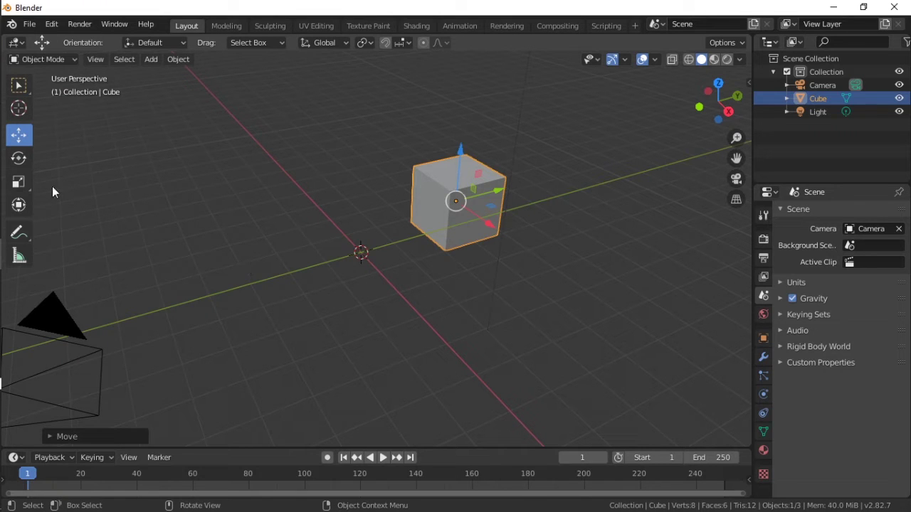
Try rotating the cube about the Y axis with the Rotate tool's gizmo and undo the rotation.
{"action": "left_click", "coordinate": [24, 165]}
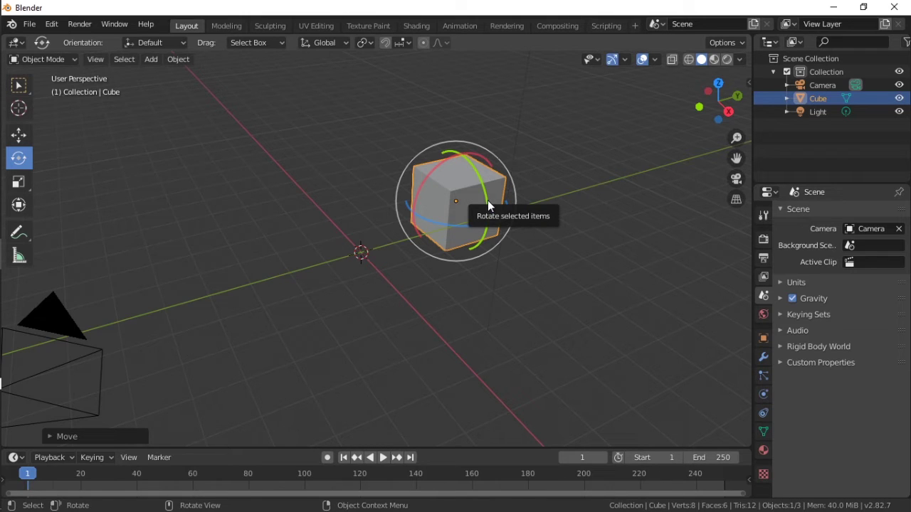
{"action": "left_click_drag", "start_coordinate": [484, 191], "coordinate": [490, 213]}
{"action": "key", "text": "ctrl+z"}
{"action": "key", "text": "ctrl+z"}
{"action": "key", "text": "ctrl+z"}
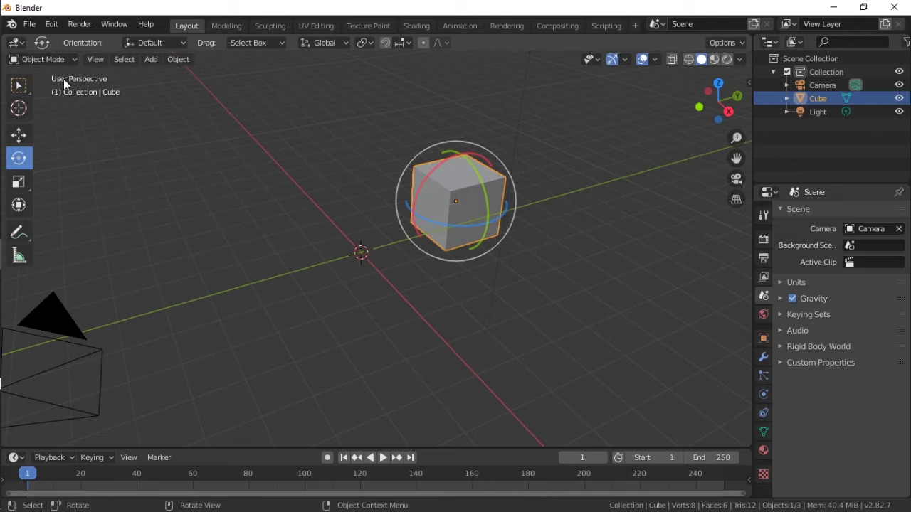
Switch to the Select Box tool and try a freehand rotation of the cube about the global Y axis.
{"action": "left_click", "coordinate": [21, 85]}
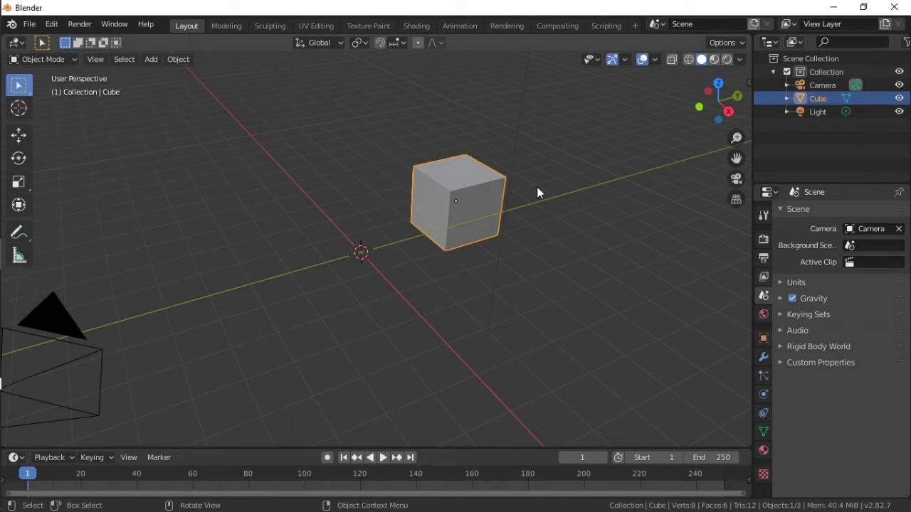
{"action": "key", "text": "r"}
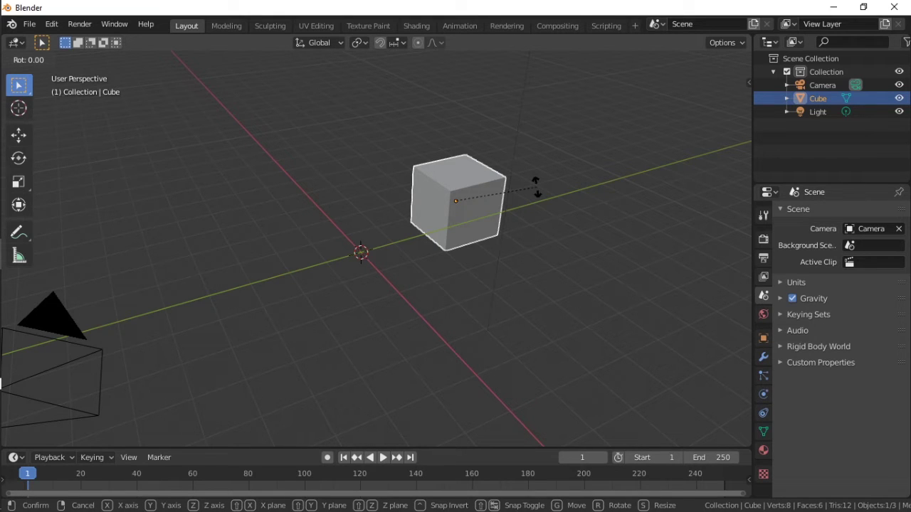
{"action": "key", "text": "y"}
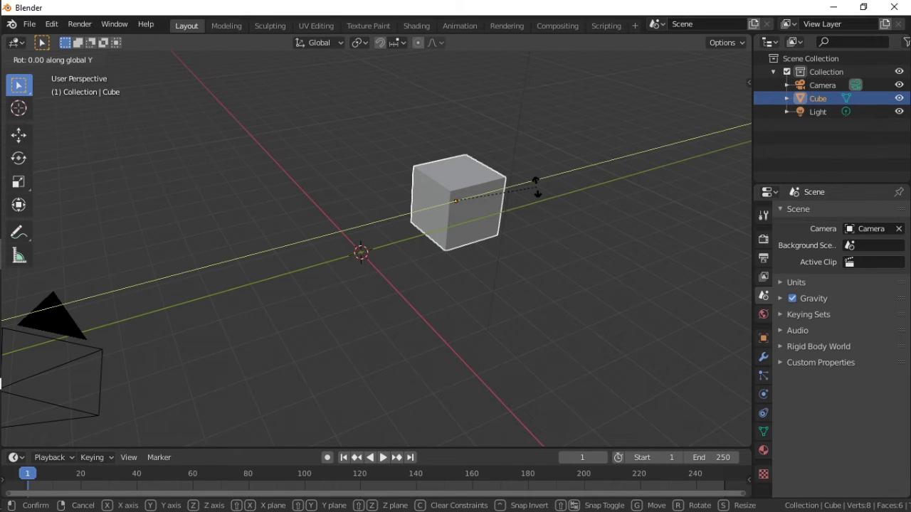
{"action": "right_click", "coordinate": [539, 226]}
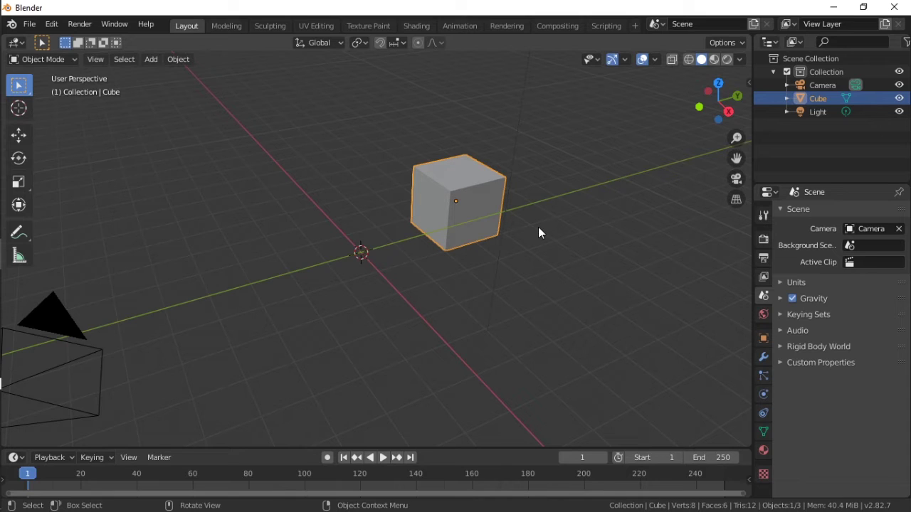
Try rotating the cube 30° about the global Y axis and cancel the rotation.
{"action": "key", "text": "r"}
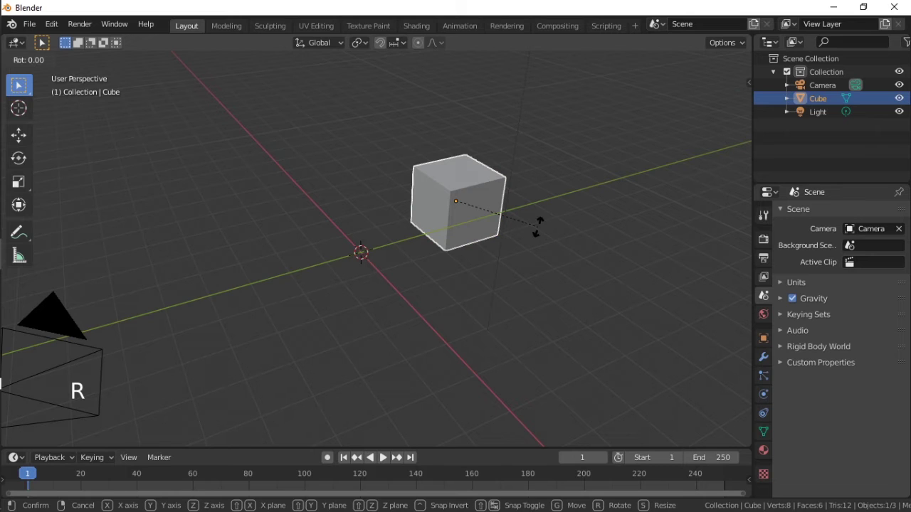
{"action": "key", "text": "y"}
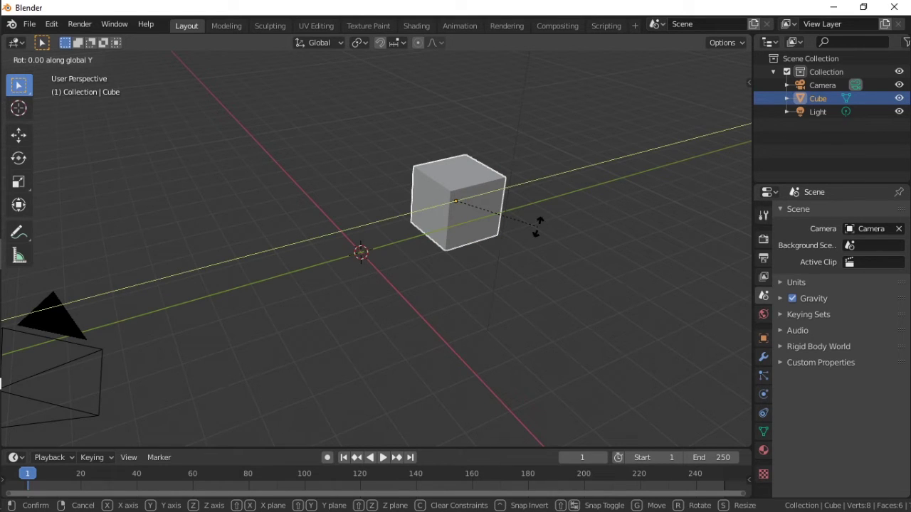
{"action": "type", "text": "30"}
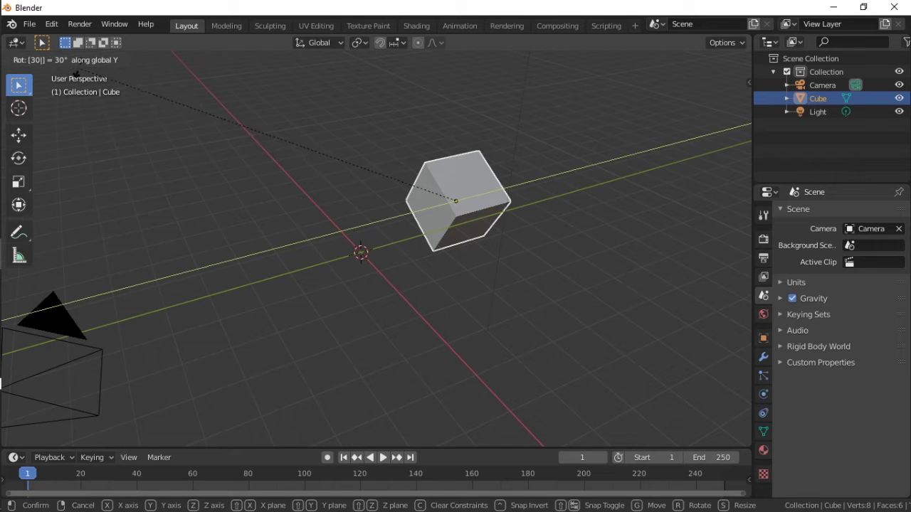
{"action": "right_click", "coordinate": [552, 260]}
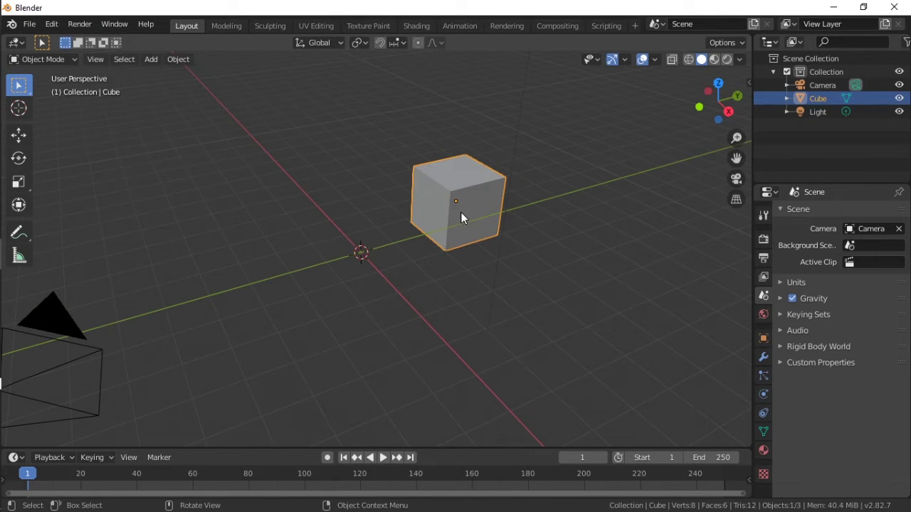
Reselect the cube, try rotating it about the global Y axis by 30° and by 45°, and undo the rotation.
{"action": "left_click", "coordinate": [107, 69]}
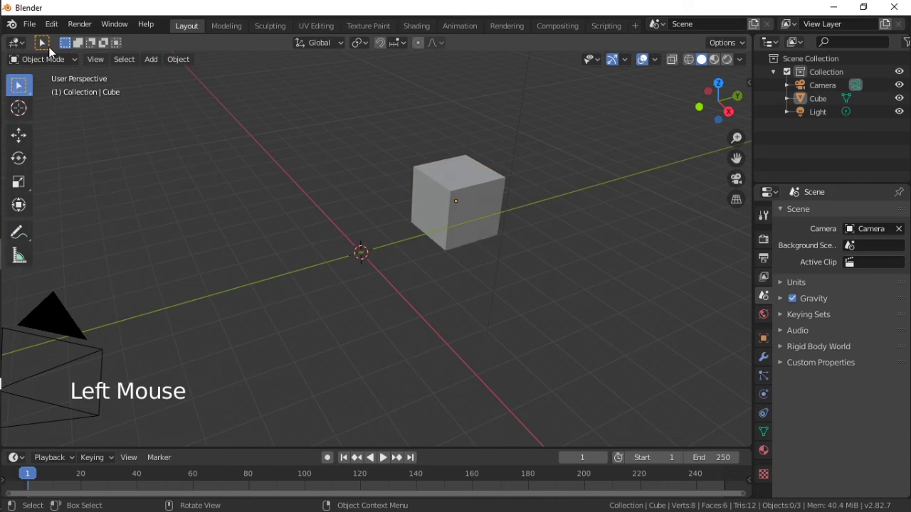
{"action": "left_click", "coordinate": [476, 197]}
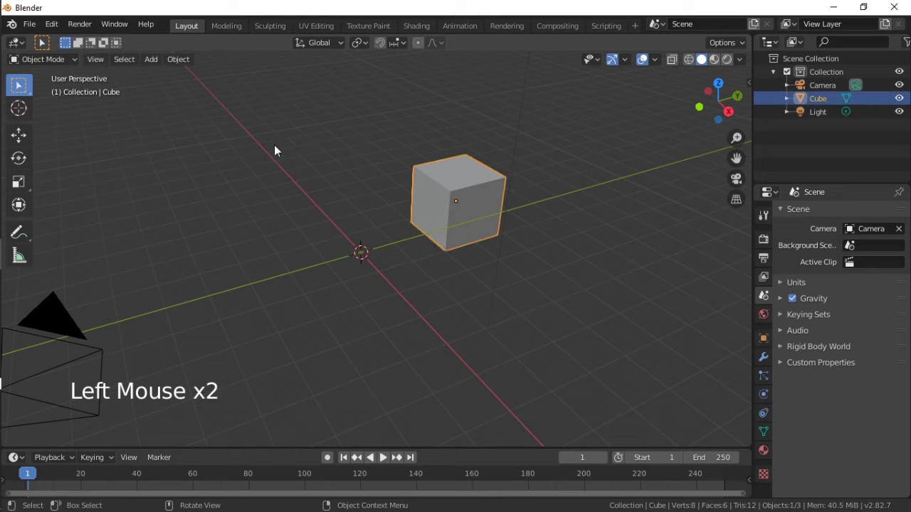
{"action": "key", "text": "r"}
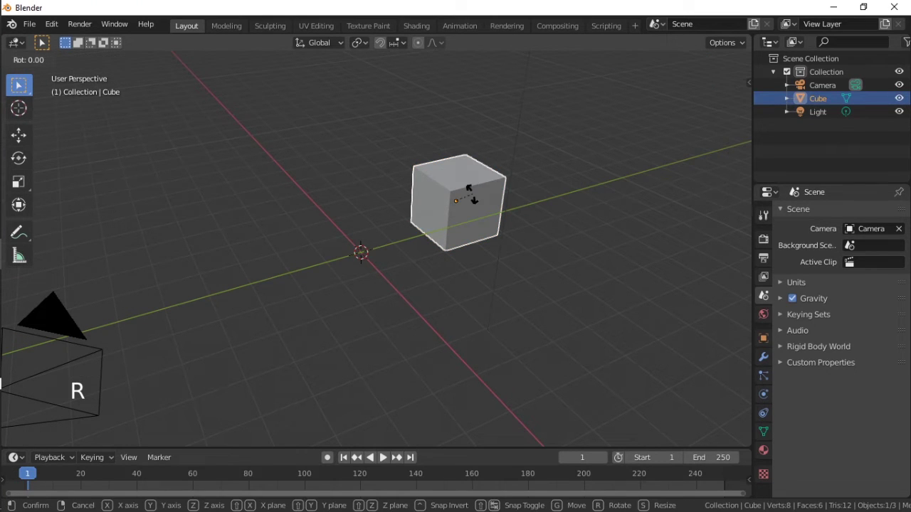
{"action": "type", "text": "y"}
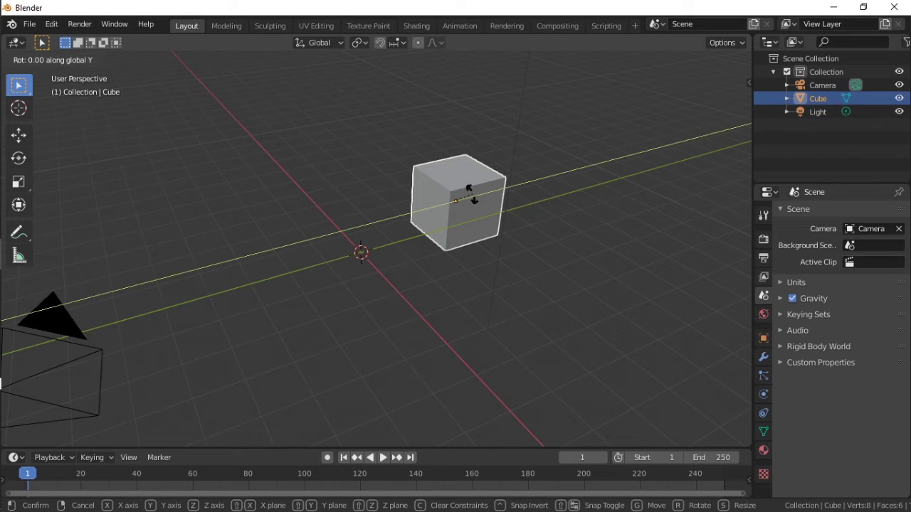
{"action": "type", "text": "30"}
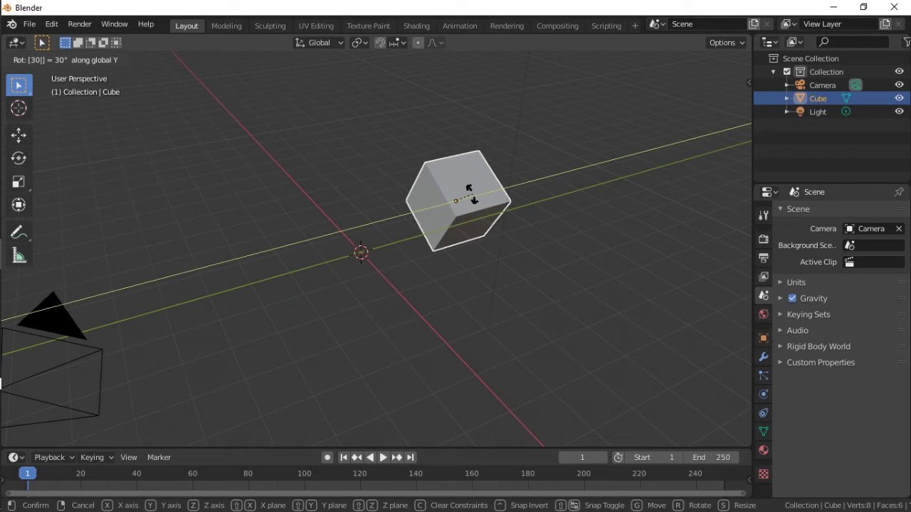
{"action": "key", "text": "BackSpace"}
{"action": "key", "text": "BackSpace"}
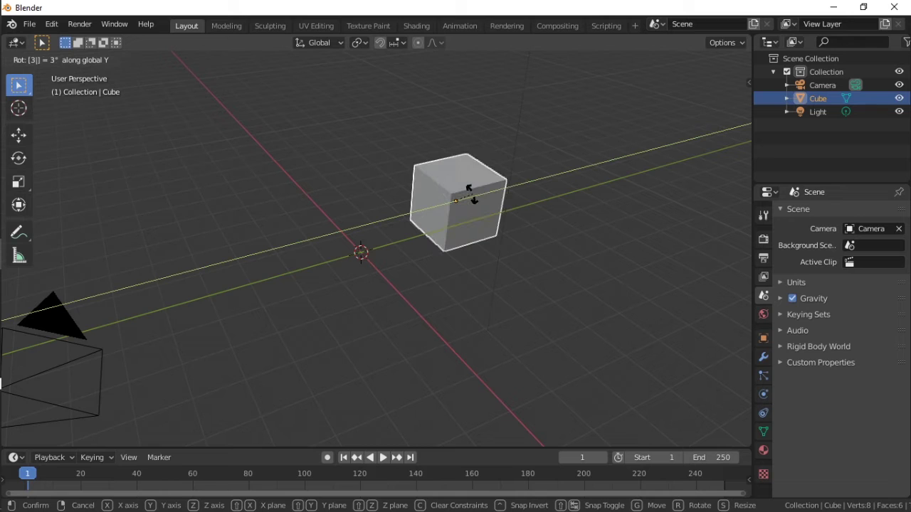
{"action": "type", "text": "45"}
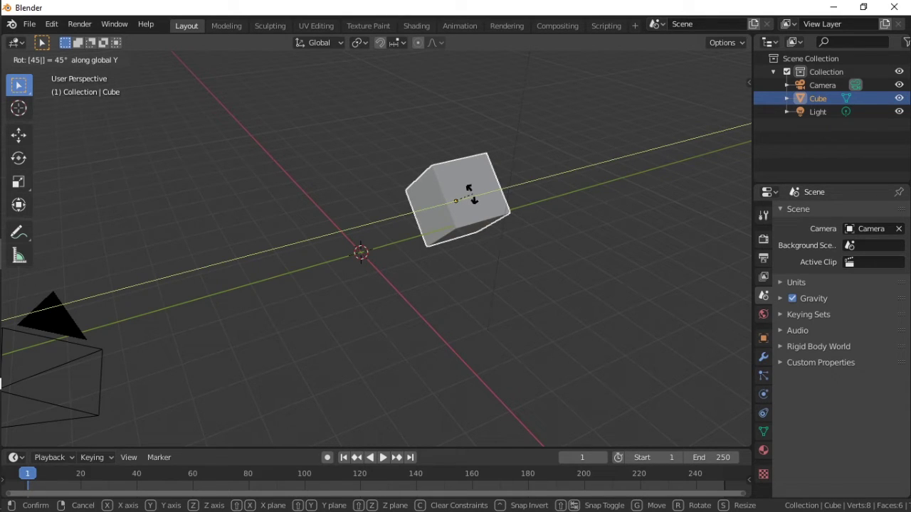
{"action": "key", "text": "Return"}
{"action": "scroll", "coordinate": [446, 227], "scroll_direction": "down", "scroll_amount": 2}
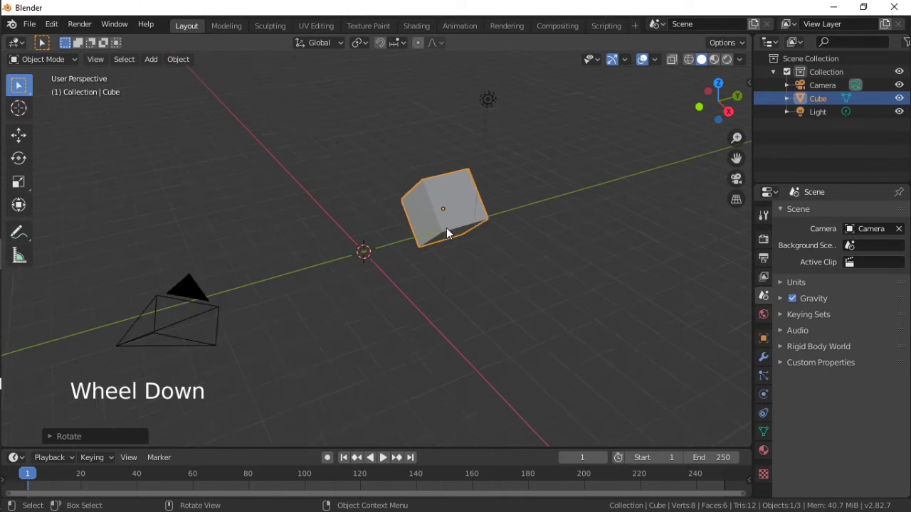
{"action": "key", "text": "ctrl+z"}
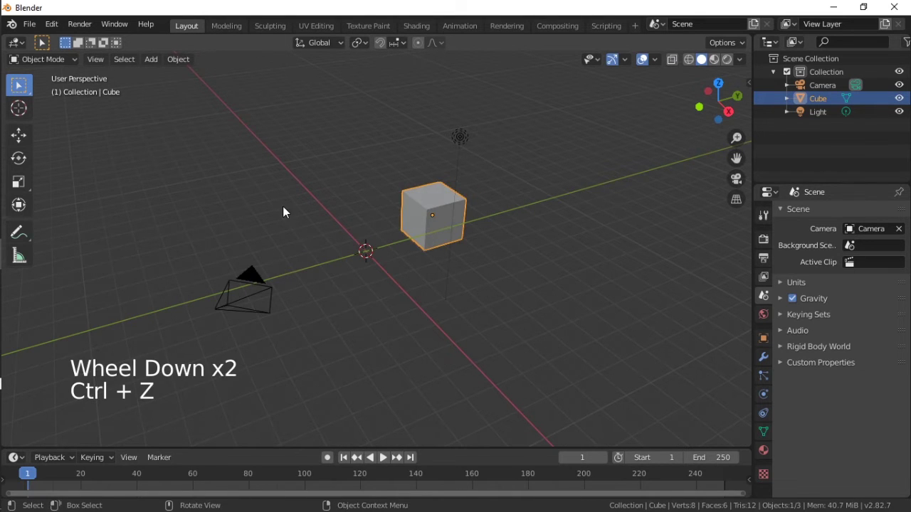
Activate the Scale tool, try stretching the cube along the Y axis and the X axis with its gizmo, and undo each scaling.
{"action": "mouse_move", "coordinate": [315, 254]}
{"action": "middle_mouse_down"}
{"action": "mouse_move", "coordinate": [348, 252]}
{"action": "mouse_move", "coordinate": [313, 242]}
{"action": "middle_mouse_up"}
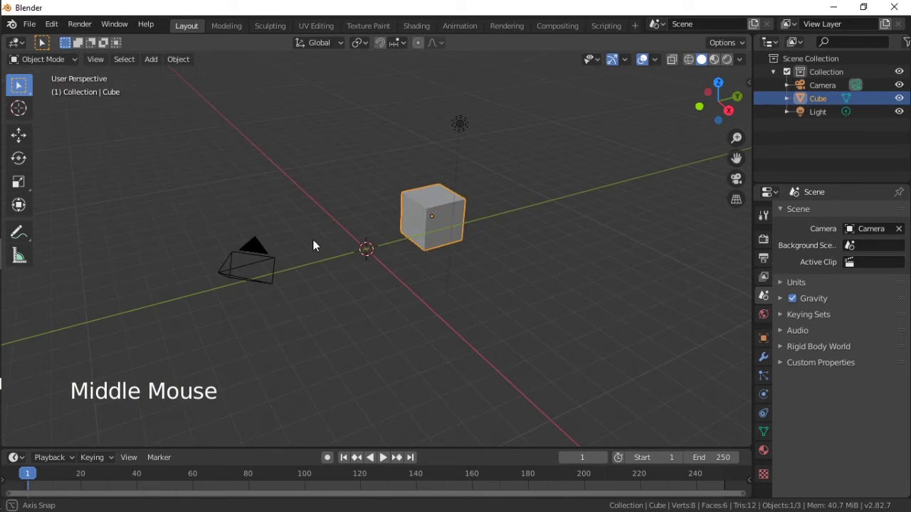
{"action": "left_click", "coordinate": [20, 184]}
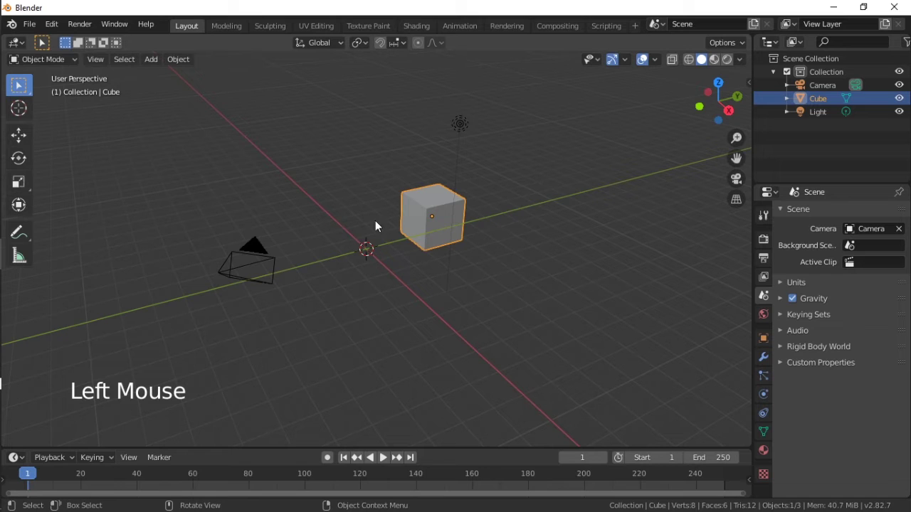
{"action": "left_click", "coordinate": [23, 183]}
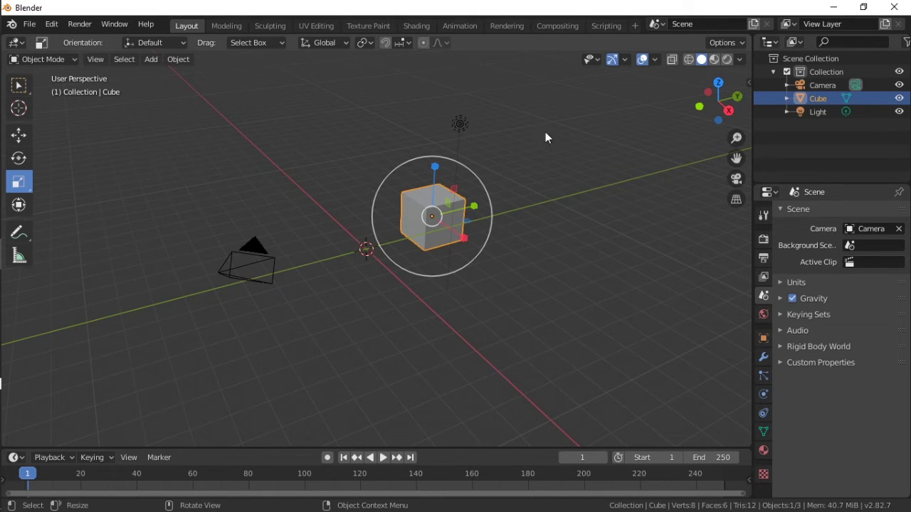
{"action": "middle_click_drag", "start_coordinate": [501, 179], "coordinate": [556, 230]}
{"action": "scroll", "coordinate": [472, 222], "scroll_direction": "up", "scroll_amount": 3}
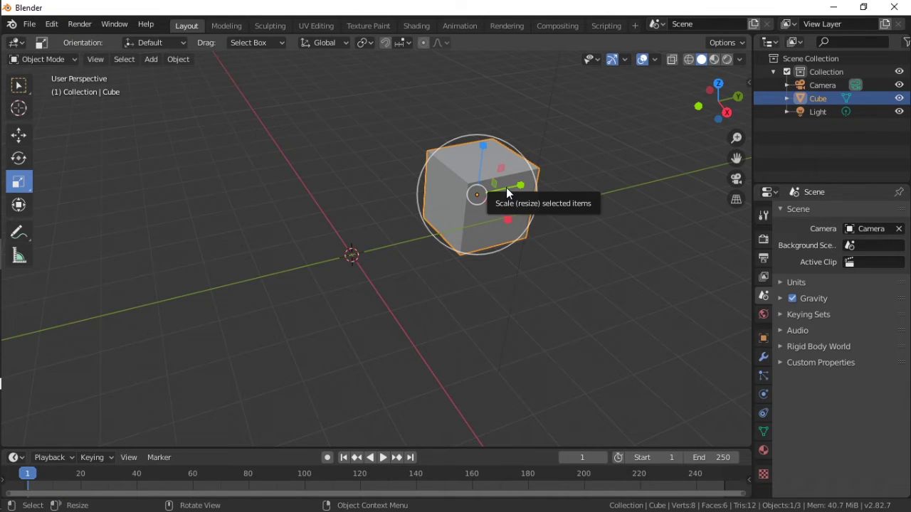
{"action": "left_click_drag", "start_coordinate": [509, 184], "coordinate": [604, 154]}
{"action": "key", "text": "ctrl+z"}
{"action": "left_click_drag", "start_coordinate": [504, 211], "coordinate": [580, 281]}
{"action": "key", "text": "ctrl+z"}
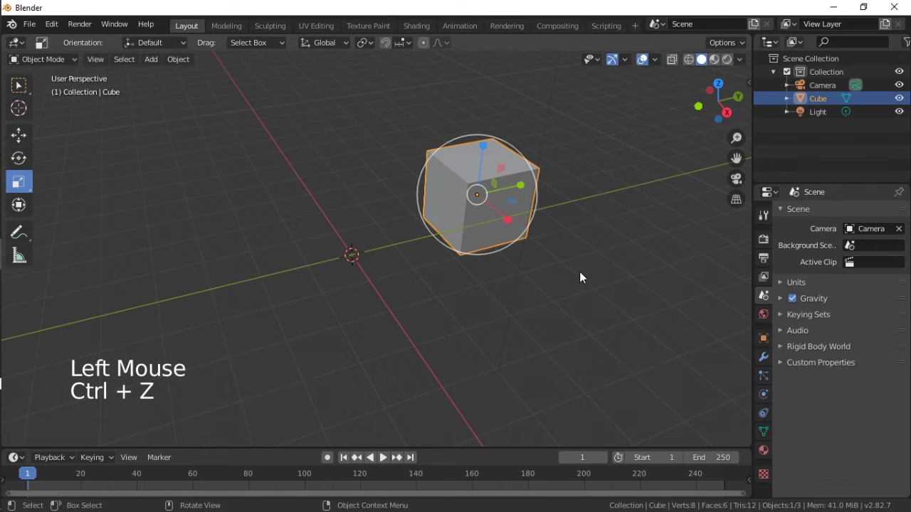
Try enlarging the cube uniformly with the Scale gizmo's circle and undo the scaling.
{"action": "middle_click_drag", "start_coordinate": [522, 255], "coordinate": [470, 260]}
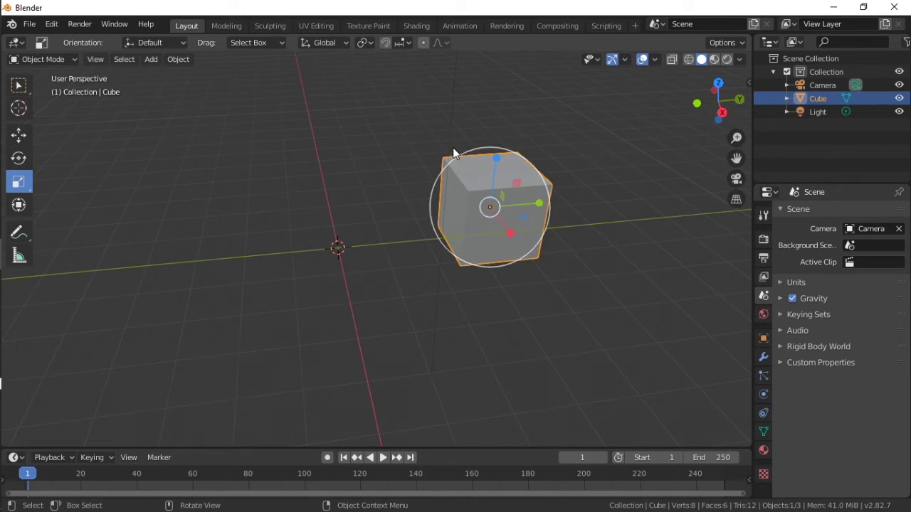
{"action": "left_click_drag", "start_coordinate": [498, 254], "coordinate": [565, 349]}
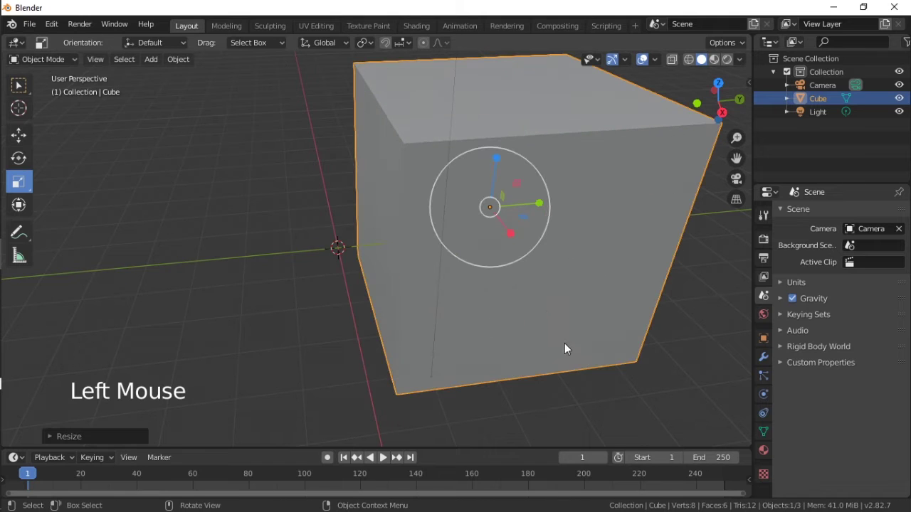
{"action": "key", "text": "ctrl+z"}
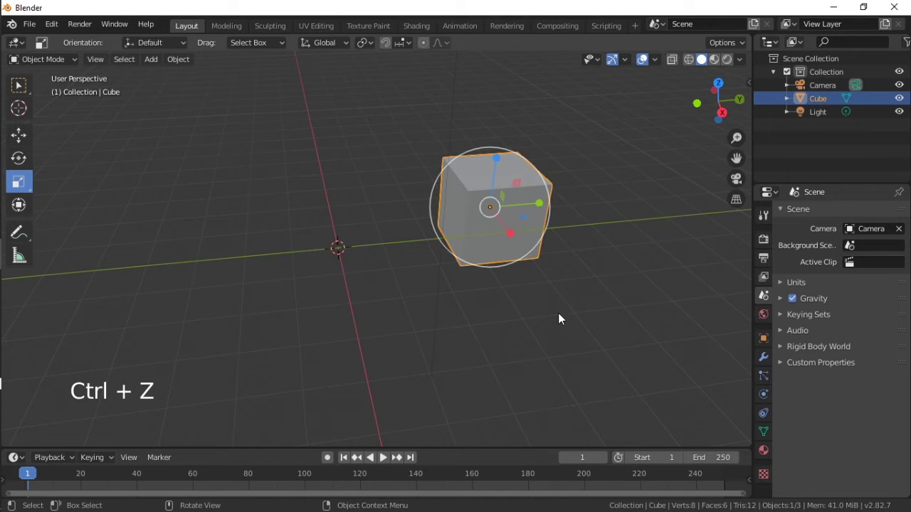
Switch to the Select Box tool, try scaling the cube freehand on all axes by about 3.2, and undo the scaling.
{"action": "middle_click_drag", "start_coordinate": [476, 307], "coordinate": [517, 320]}
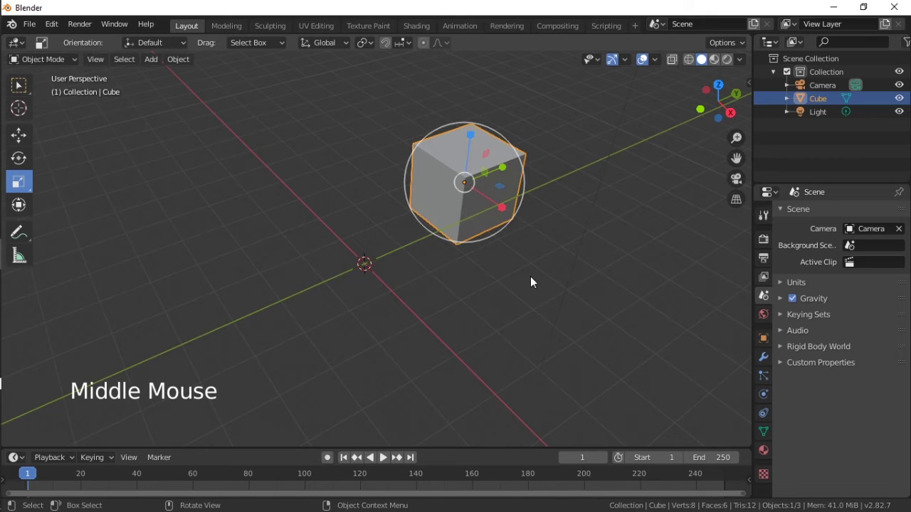
{"action": "middle_click_drag", "start_coordinate": [522, 242], "coordinate": [485, 227]}
{"action": "left_click", "coordinate": [18, 87]}
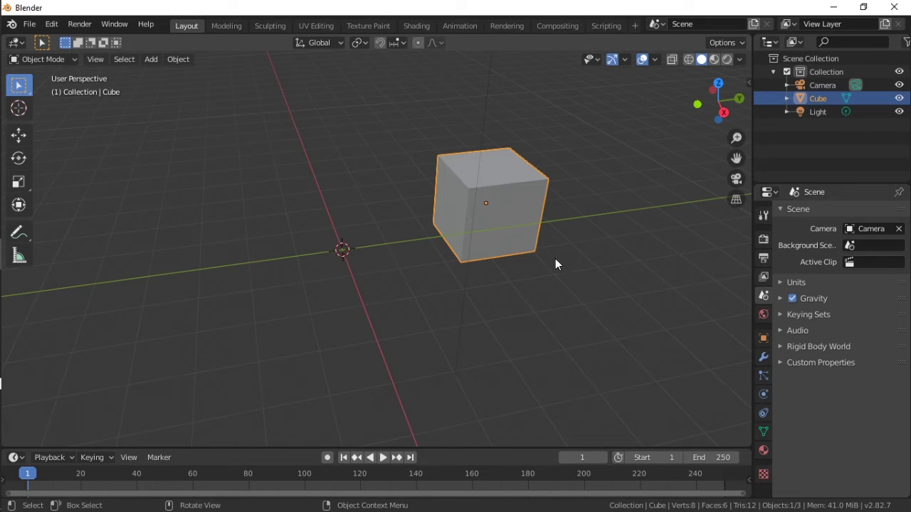
{"action": "key", "text": "s"}
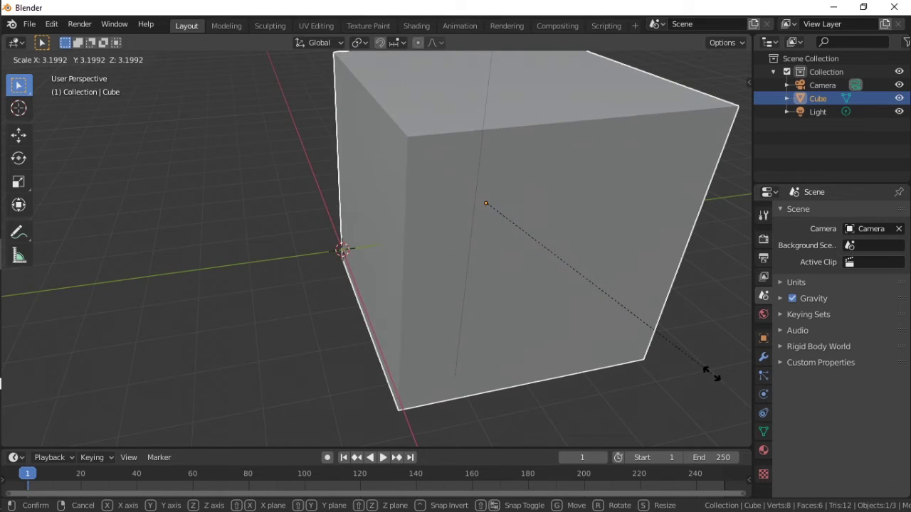
{"action": "left_click", "coordinate": [712, 373]}
{"action": "key", "text": "ctrl+z"}
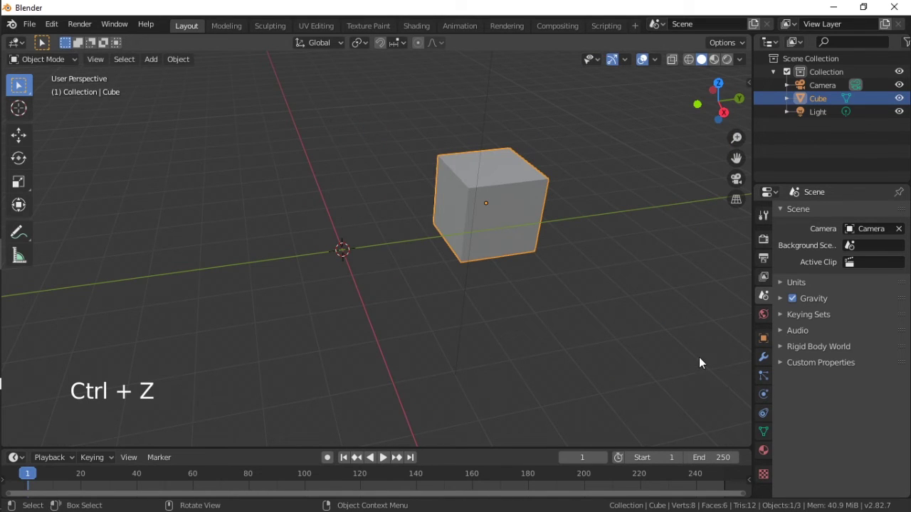
Try scaling the cube along the global Y axis and cancel the scaling.
{"action": "key", "text": "s"}
{"action": "key", "text": "y"}
{"action": "left_click", "coordinate": [506, 227]}
{"action": "key", "text": "s"}
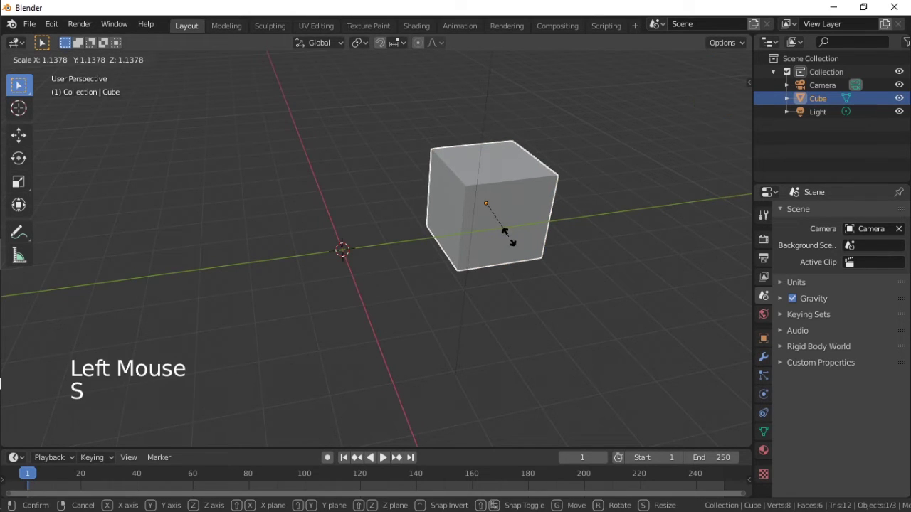
{"action": "key", "text": "y"}
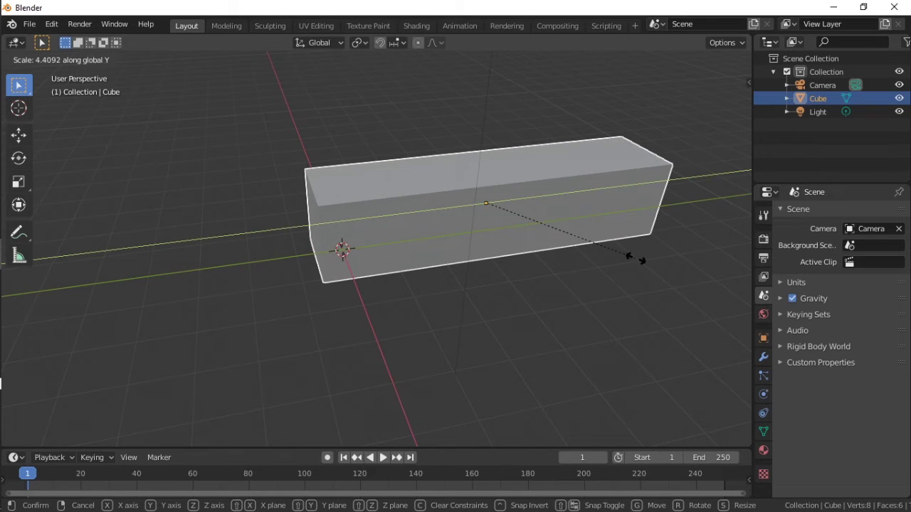
{"action": "right_click", "coordinate": [541, 254]}
Try stretching the cube along the global X axis and undo the scaling.
{"action": "key", "text": "s"}
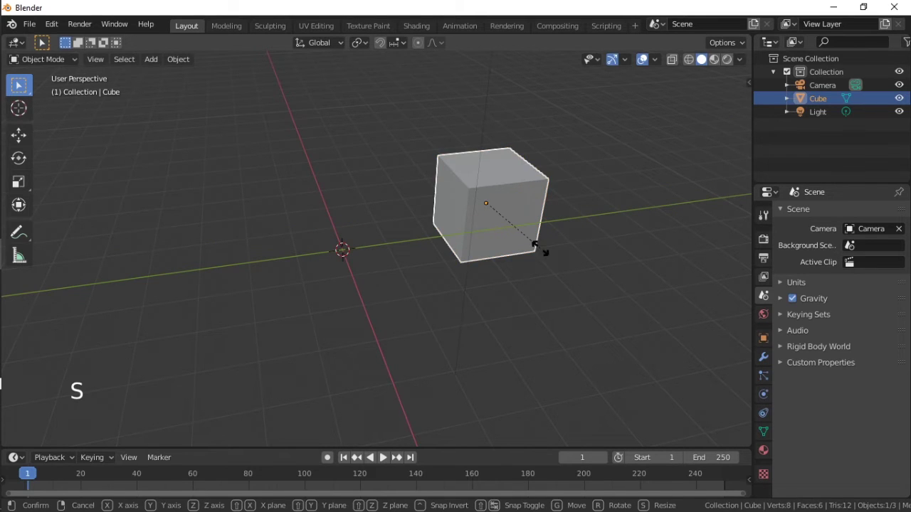
{"action": "key", "text": "x"}
{"action": "left_click", "coordinate": [673, 420]}
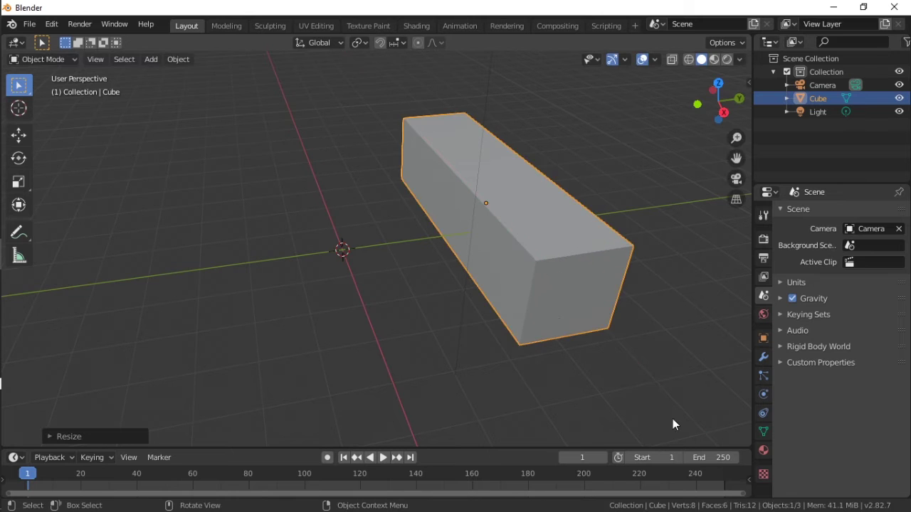
{"action": "key", "text": "ctrl+z"}
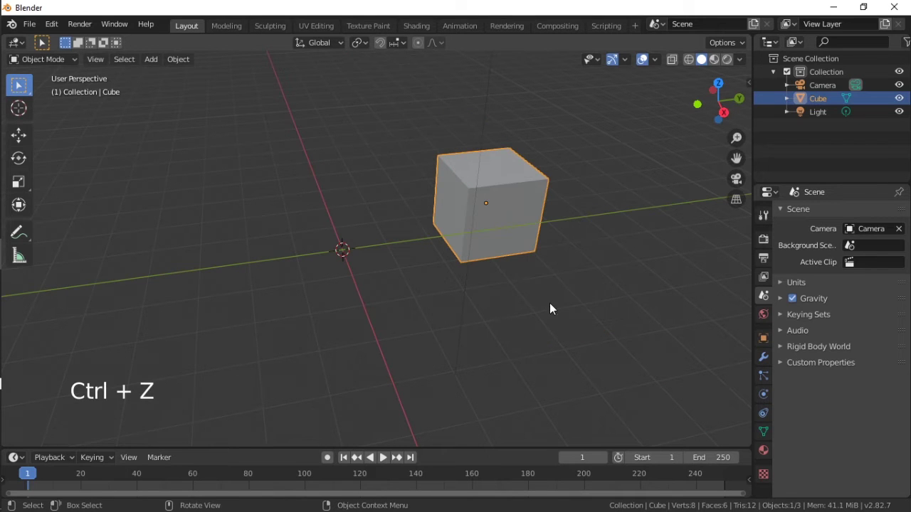
Activate the Cursor tool and place the 3D cursor at various points, finishing in empty space well away from the cube on its negative Y side.
{"action": "mouse_move", "coordinate": [479, 288]}
{"action": "middle_mouse_down"}
{"action": "mouse_move", "coordinate": [551, 282]}
{"action": "mouse_move", "coordinate": [472, 296]}
{"action": "mouse_move", "coordinate": [511, 315]}
{"action": "mouse_move", "coordinate": [472, 278]}
{"action": "mouse_move", "coordinate": [483, 291]}
{"action": "middle_mouse_up"}
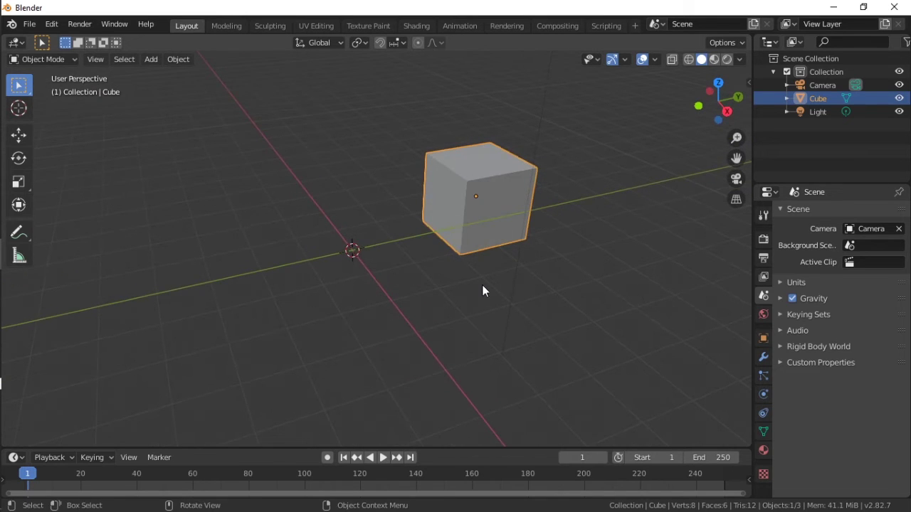
{"action": "left_click", "coordinate": [467, 211]}
{"action": "left_click", "coordinate": [19, 108]}
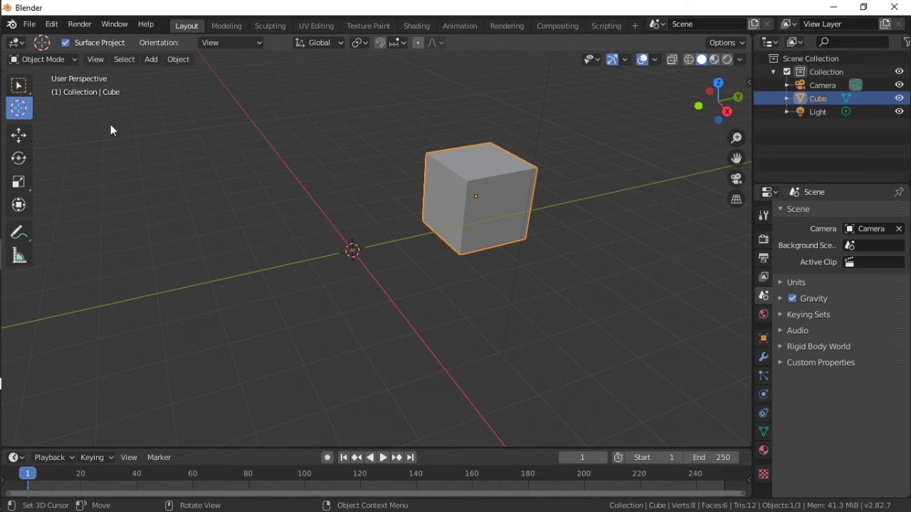
{"action": "left_click", "coordinate": [204, 172]}
{"action": "left_click", "coordinate": [218, 234]}
{"action": "left_click", "coordinate": [179, 302]}
{"action": "left_click", "coordinate": [380, 278]}
{"action": "left_click", "coordinate": [373, 191]}
{"action": "left_click", "coordinate": [249, 173]}
{"action": "left_click", "coordinate": [170, 221]}
{"action": "left_click", "coordinate": [169, 294]}
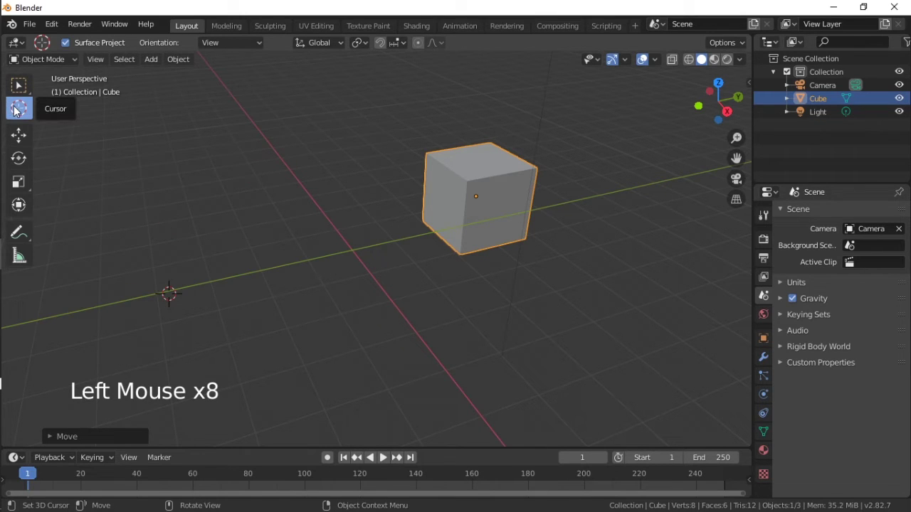
{"action": "left_click", "coordinate": [229, 88]}
{"action": "left_click", "coordinate": [354, 84]}
{"action": "left_click", "coordinate": [340, 190]}
{"action": "left_click", "coordinate": [226, 209]}
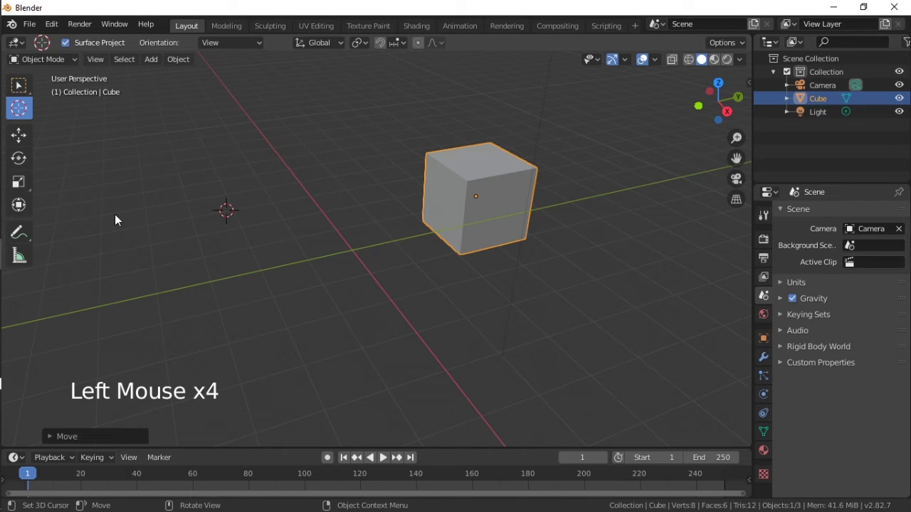
{"action": "left_click", "coordinate": [142, 178]}
{"action": "left_click", "coordinate": [452, 204]}
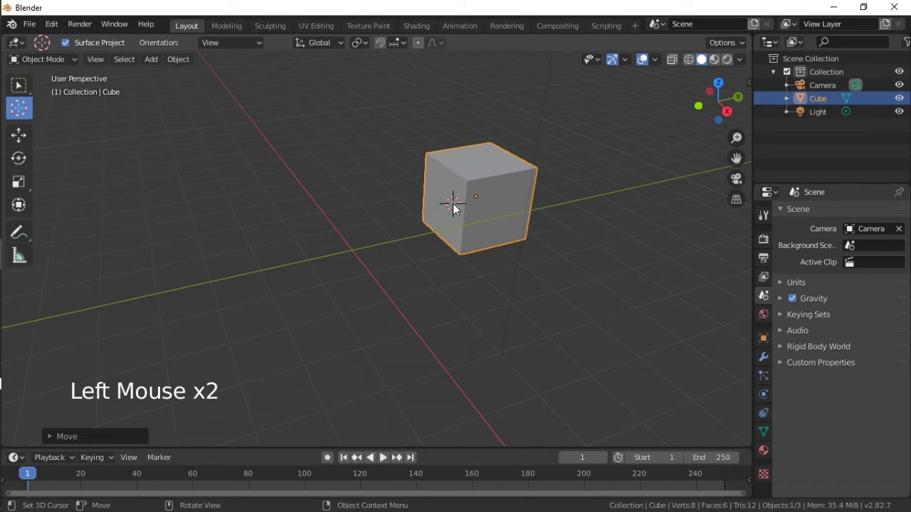
{"action": "left_click", "coordinate": [139, 169]}
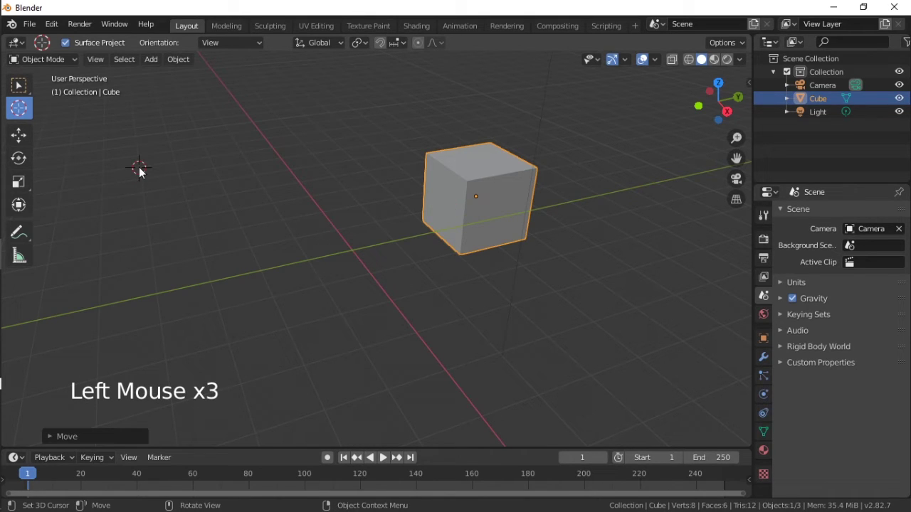
Apply Geometry to Origin to the cube and set its origin to the 3D cursor.
{"action": "right_click", "coordinate": [441, 216]}
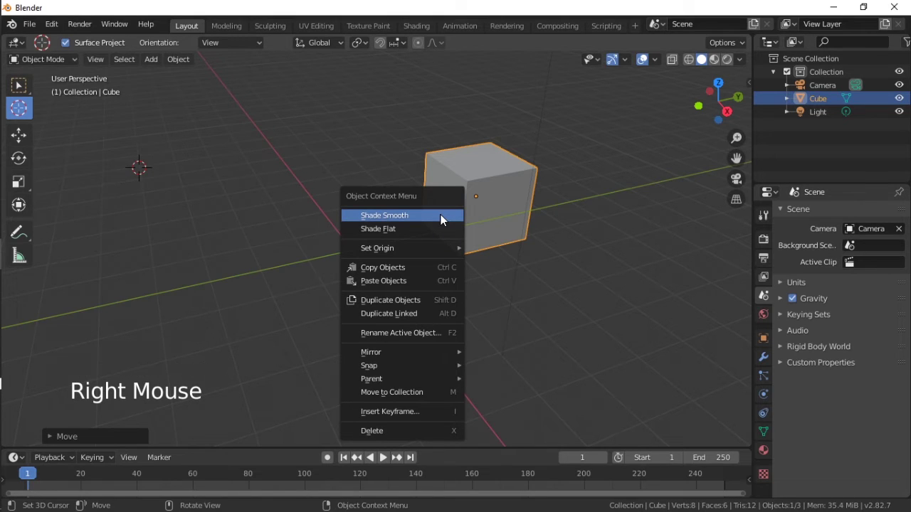
{"action": "mouse_move", "coordinate": [444, 249]}
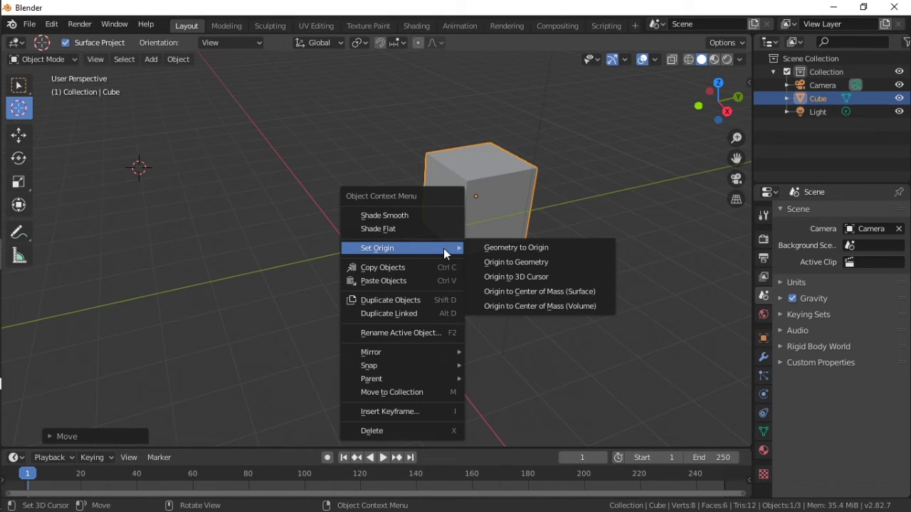
{"action": "left_click", "coordinate": [491, 252]}
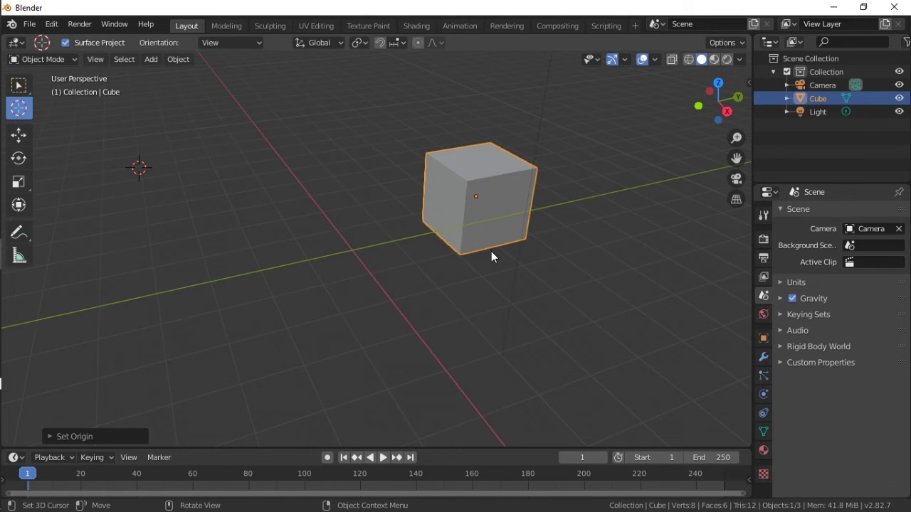
{"action": "right_click", "coordinate": [457, 204]}
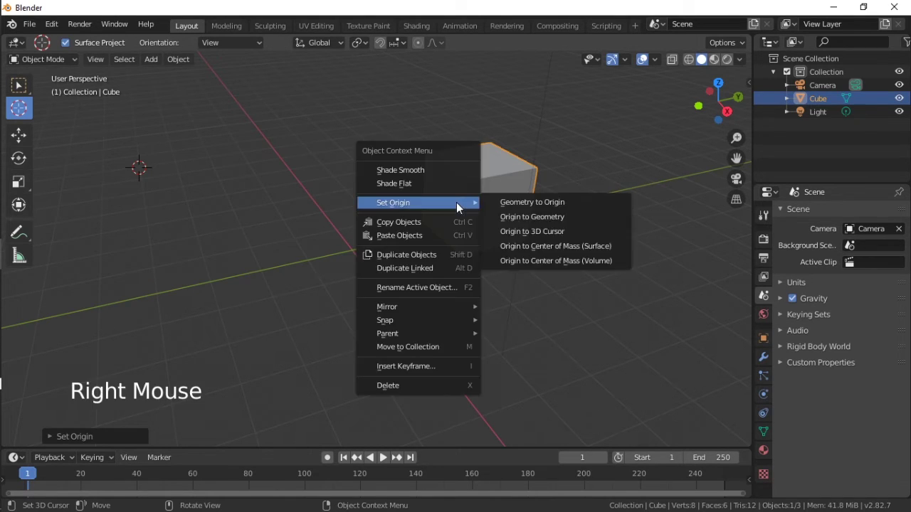
{"action": "left_click", "coordinate": [512, 232]}
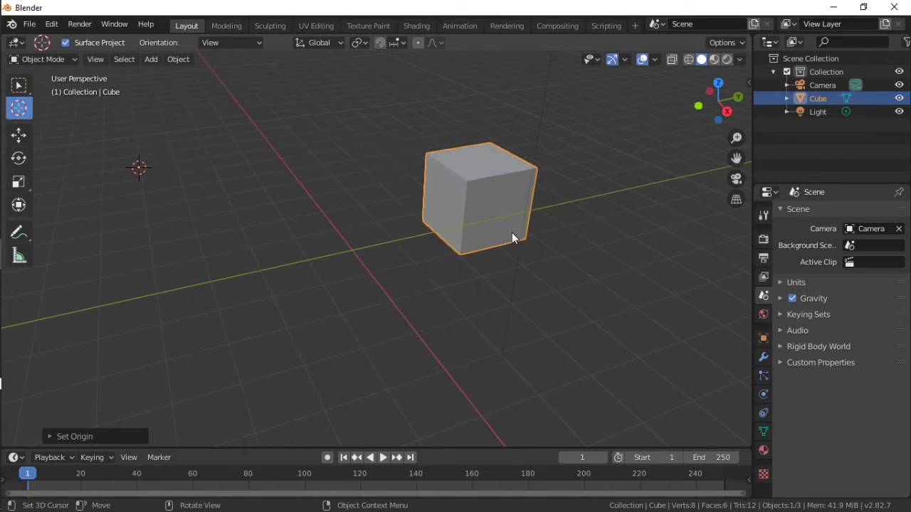
Activate the Move tool and move the cube's geometry to its origin at the 3D cursor.
{"action": "left_click", "coordinate": [18, 134]}
{"action": "right_click", "coordinate": [452, 205]}
{"action": "mouse_move", "coordinate": [454, 204]}
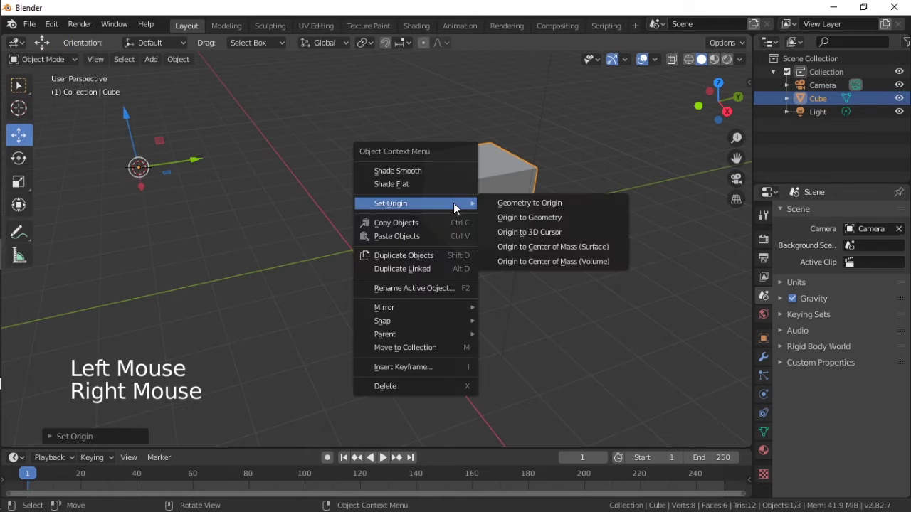
{"action": "left_click", "coordinate": [499, 203]}
{"action": "middle_click_drag", "start_coordinate": [373, 190], "coordinate": [285, 205]}
{"action": "scroll", "coordinate": [275, 222], "scroll_direction": "down", "scroll_amount": 2}
{"action": "scroll", "coordinate": [284, 242], "scroll_direction": "up", "scroll_amount": 1}
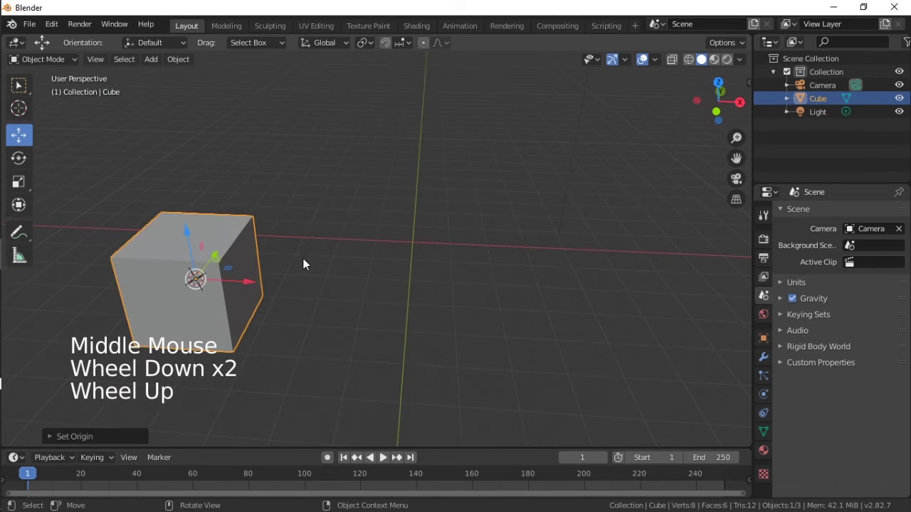
Move the cube freely away from the 3D cursor toward the red X axis line.
{"action": "middle_click_drag", "start_coordinate": [303, 263], "coordinate": [212, 283]}
{"action": "right_click", "coordinate": [187, 195]}
{"action": "mouse_move", "coordinate": [188, 198]}
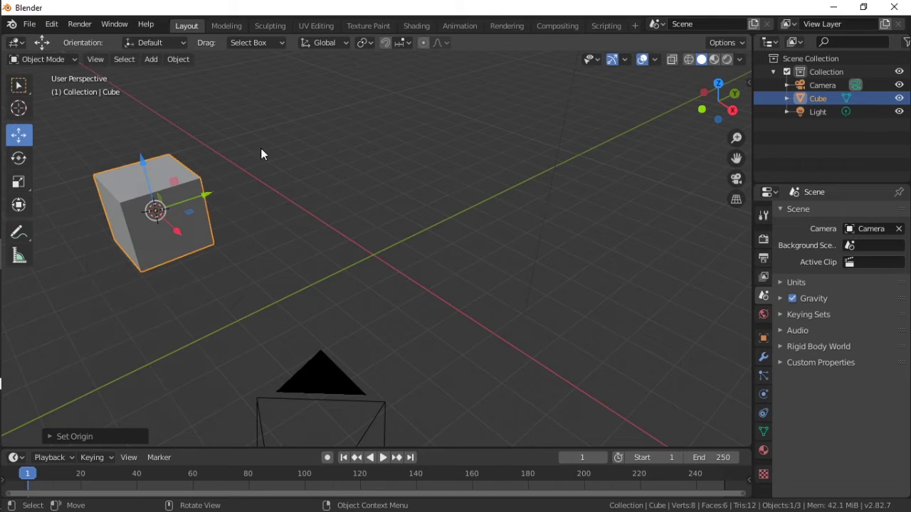
{"action": "left_click_drag", "start_coordinate": [178, 203], "coordinate": [349, 152]}
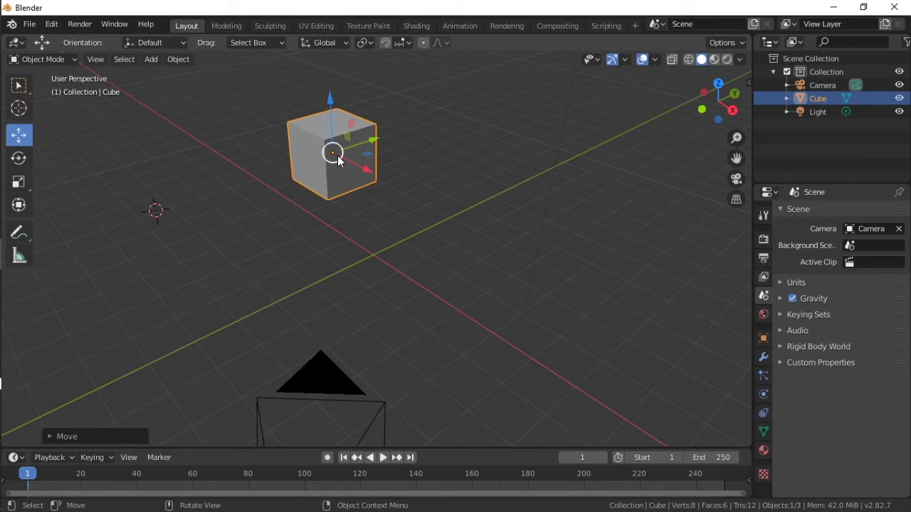
Set the cube's origin to the 3D cursor, and move its geometry to that origin.
{"action": "right_click", "coordinate": [338, 155]}
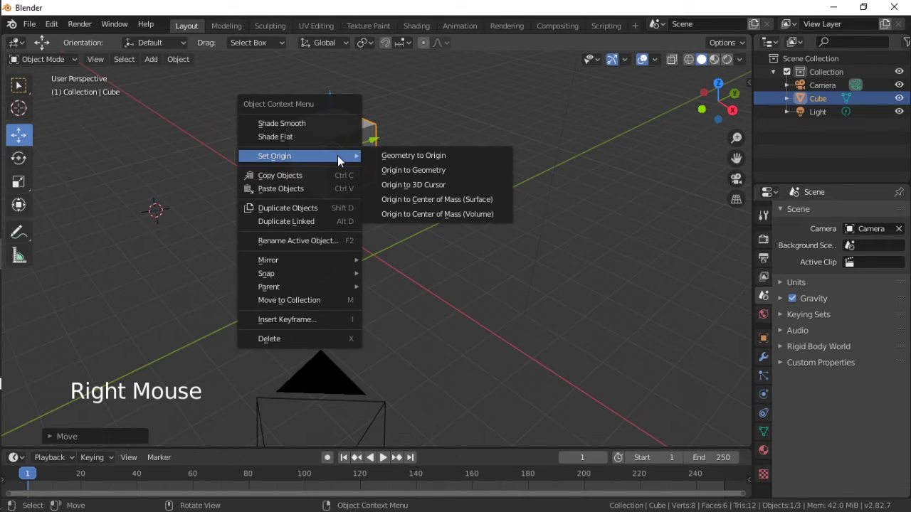
{"action": "left_click", "coordinate": [393, 187]}
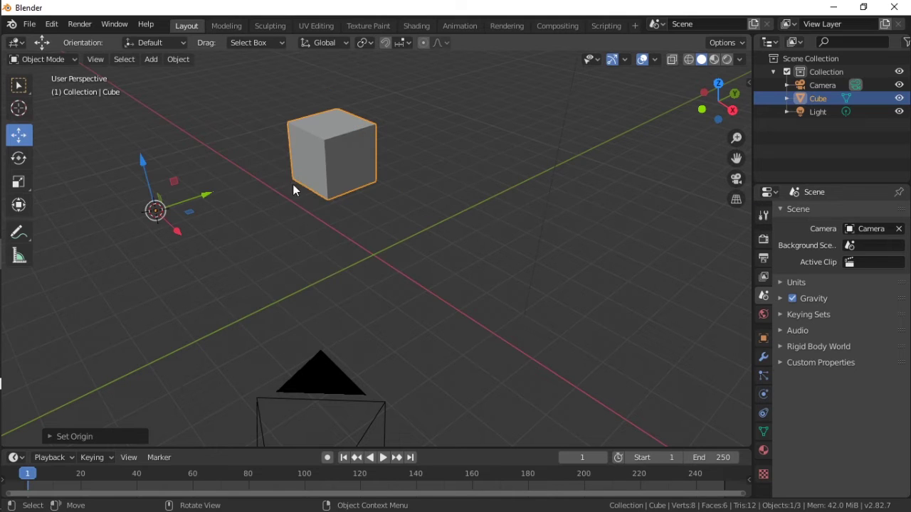
{"action": "right_click", "coordinate": [292, 148]}
{"action": "mouse_move", "coordinate": [342, 147]}
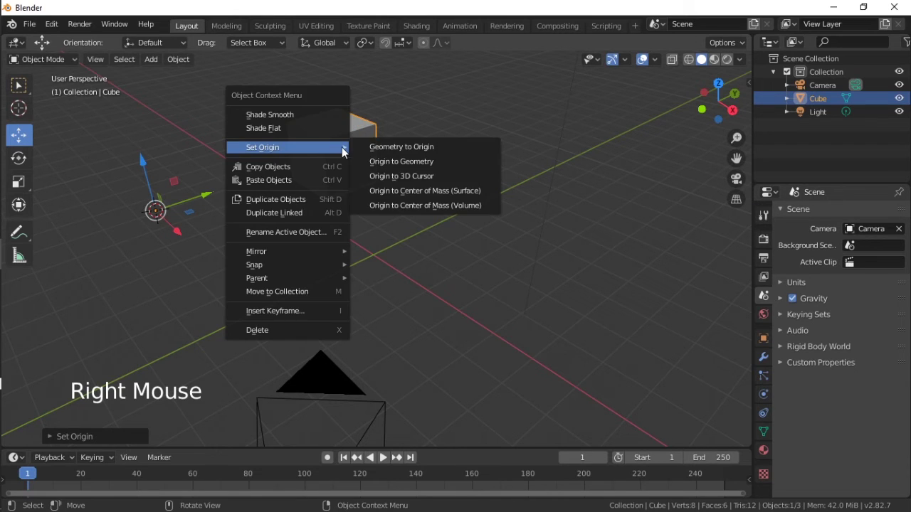
{"action": "left_click", "coordinate": [389, 146]}
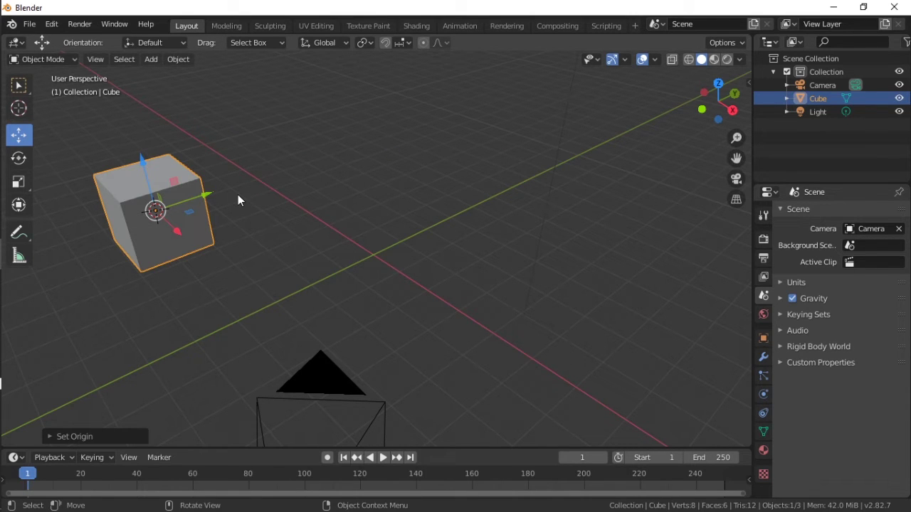
Move the cube away from the 3D cursor toward the red X axis line, reset the cursor to the world origin and deselect the cube.
{"action": "middle_click_drag", "start_coordinate": [150, 239], "coordinate": [116, 234]}
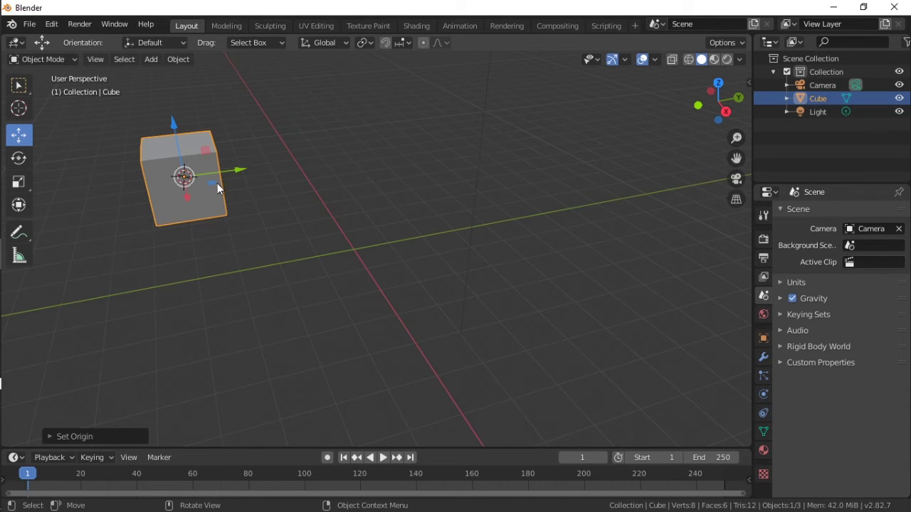
{"action": "left_click_drag", "start_coordinate": [218, 176], "coordinate": [264, 183]}
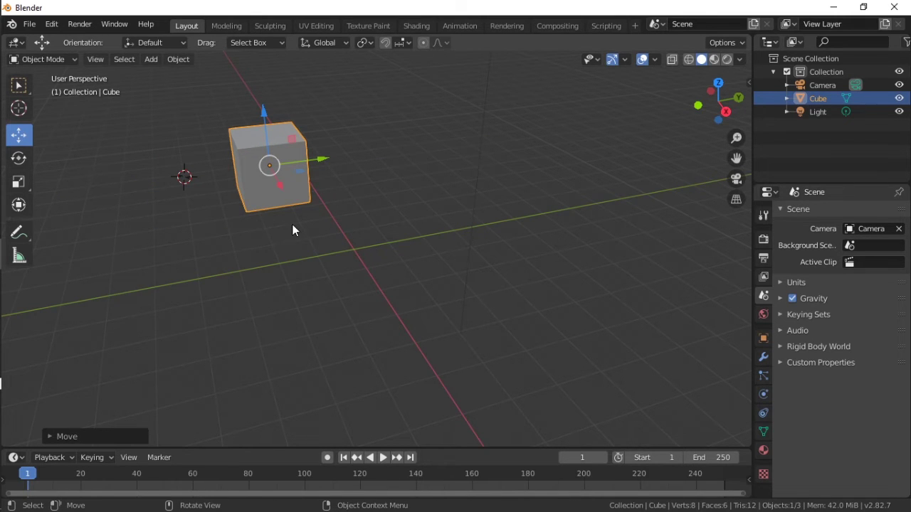
{"action": "key", "text": "shift+c"}
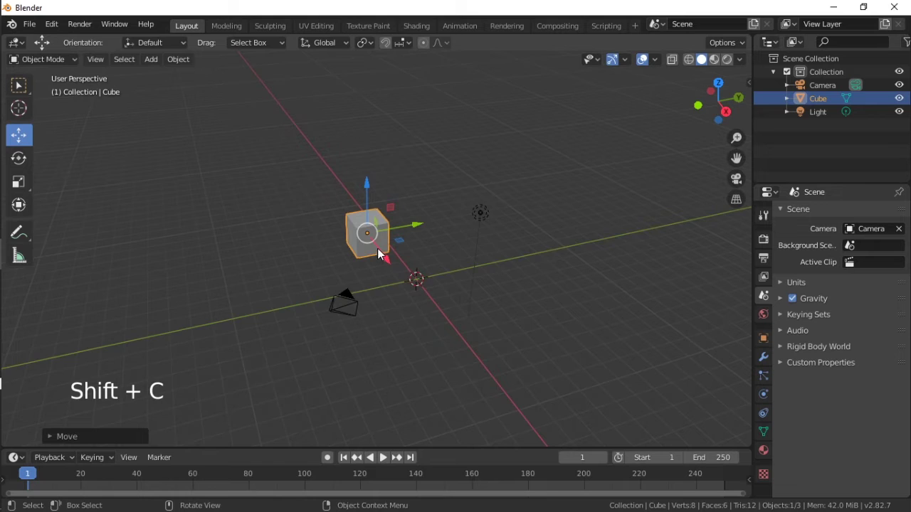
{"action": "scroll", "coordinate": [380, 255], "scroll_direction": "up", "scroll_amount": 4}
{"action": "left_click", "coordinate": [233, 228]}
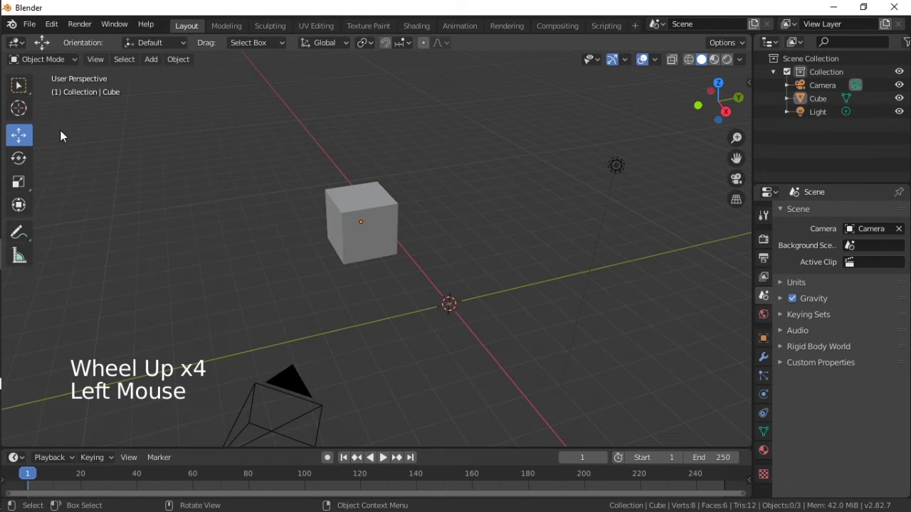
Activate the Cursor tool and place the 3D cursor on the cube's face and in empty space on its negative Y side.
{"action": "left_click", "coordinate": [19, 109]}
{"action": "left_click", "coordinate": [224, 219]}
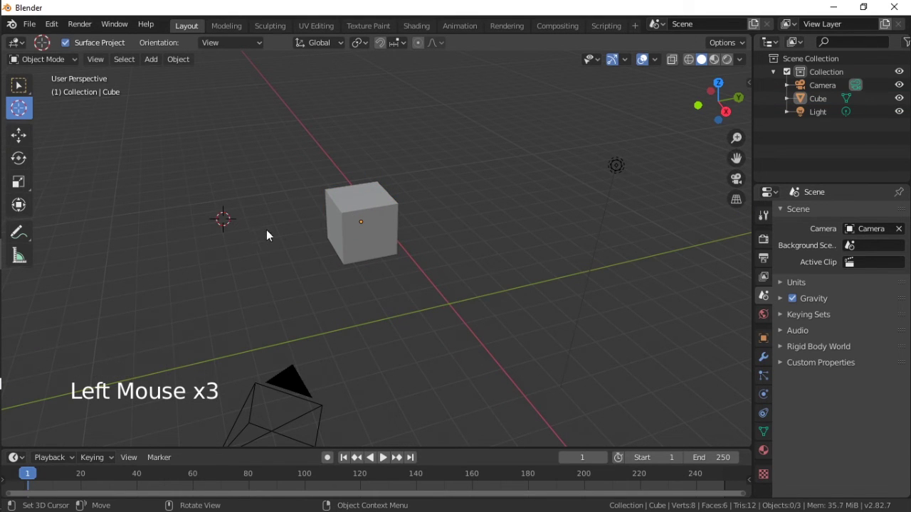
{"action": "scroll", "coordinate": [288, 244], "scroll_direction": "up", "scroll_amount": 2}
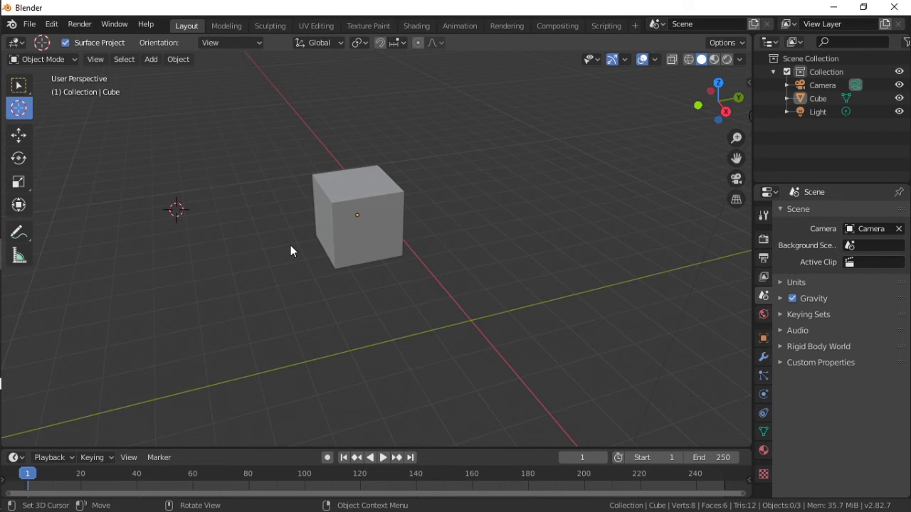
{"action": "left_click", "coordinate": [346, 229]}
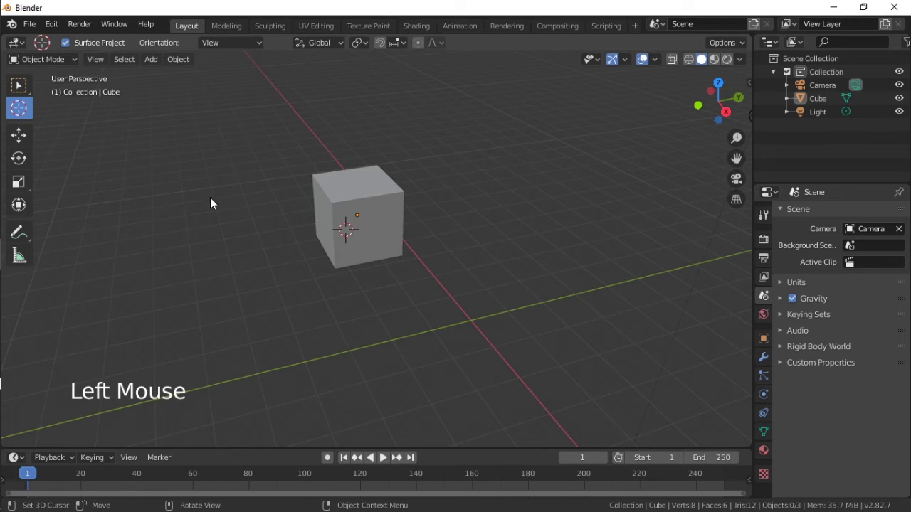
{"action": "left_click", "coordinate": [187, 216]}
{"action": "key", "text": "c"}
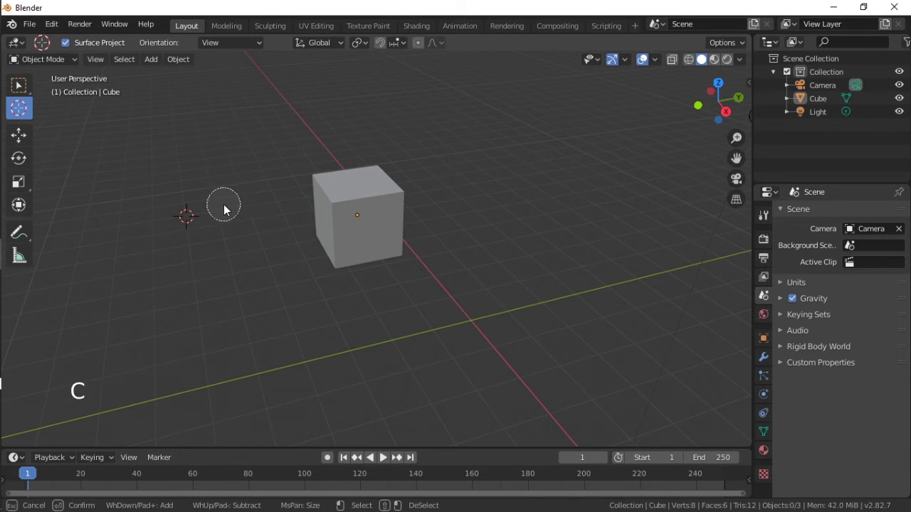
{"action": "key", "text": "Escape"}
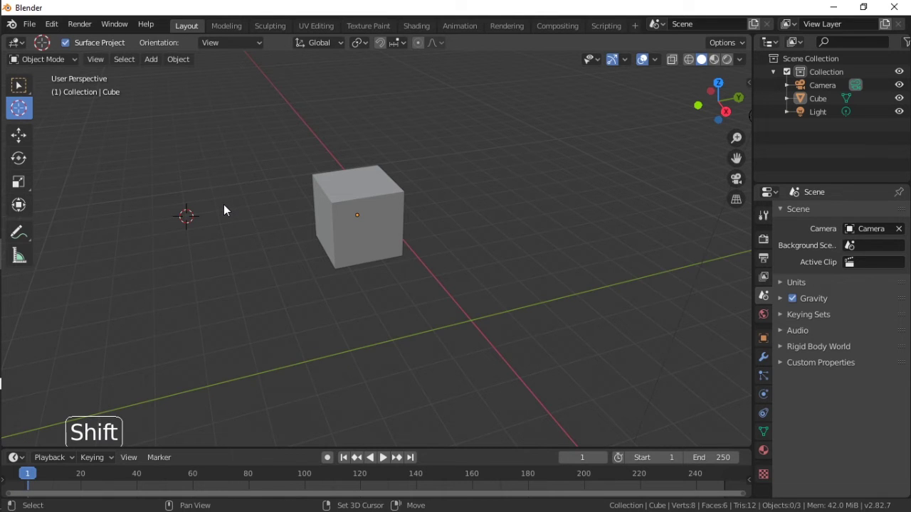
Reset the 3D cursor to the world origin, repeating the reset after placing it on the cube's face.
{"action": "key", "text": "shift+c"}
{"action": "scroll", "coordinate": [410, 293], "scroll_direction": "up", "scroll_amount": 1}
{"action": "scroll", "coordinate": [410, 297], "scroll_direction": "up", "scroll_amount": 8}
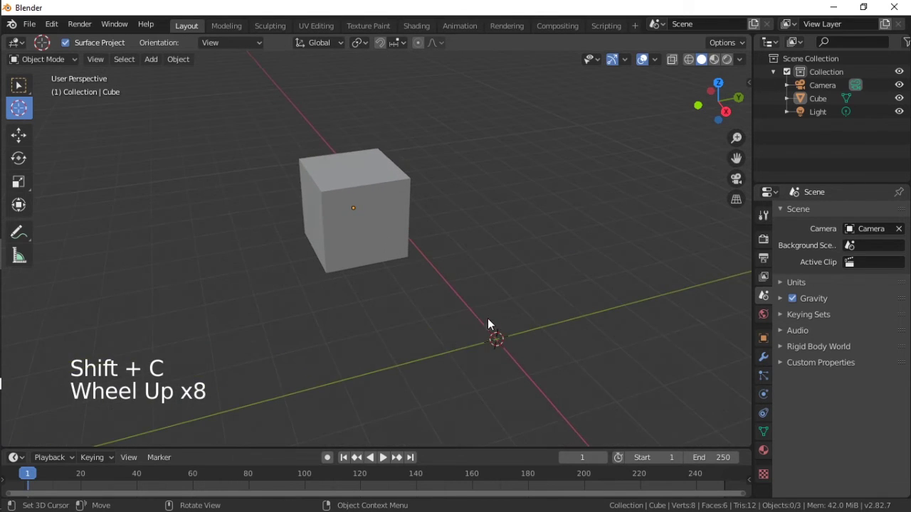
{"action": "scroll", "coordinate": [518, 363], "scroll_direction": "down", "scroll_amount": 1}
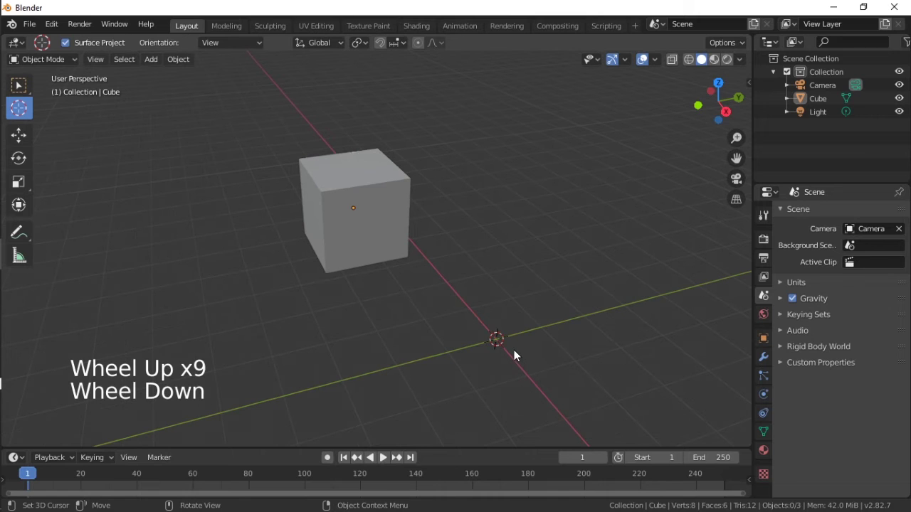
{"action": "left_click", "coordinate": [373, 228]}
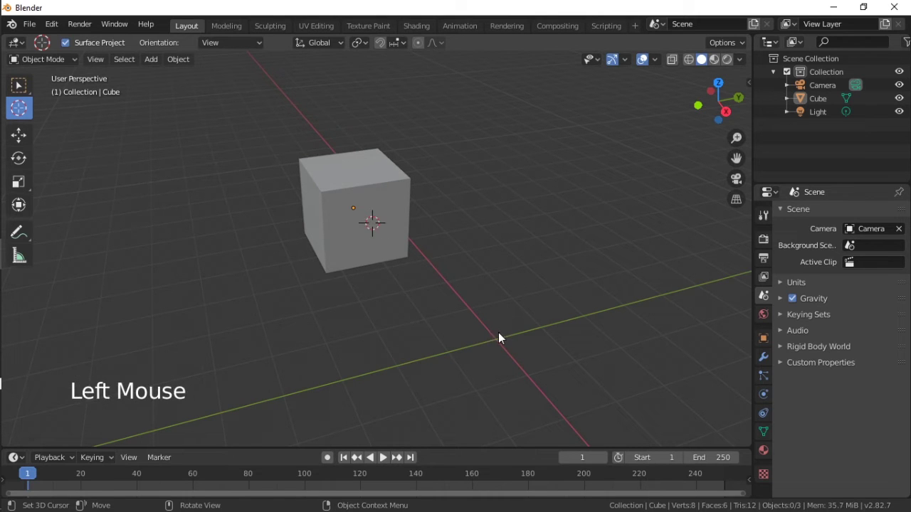
{"action": "key", "text": "shift+c"}
Select the cube with the Select Box tool, set its origin to the 3D cursor and move its geometry to that origin.
{"action": "left_click", "coordinate": [19, 86]}
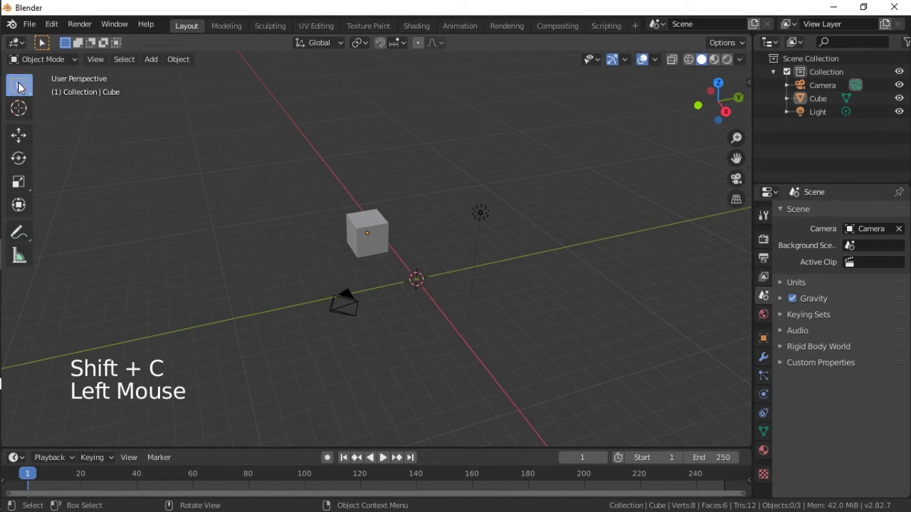
{"action": "scroll", "coordinate": [344, 240], "scroll_direction": "up", "scroll_amount": 5}
{"action": "left_click", "coordinate": [376, 221]}
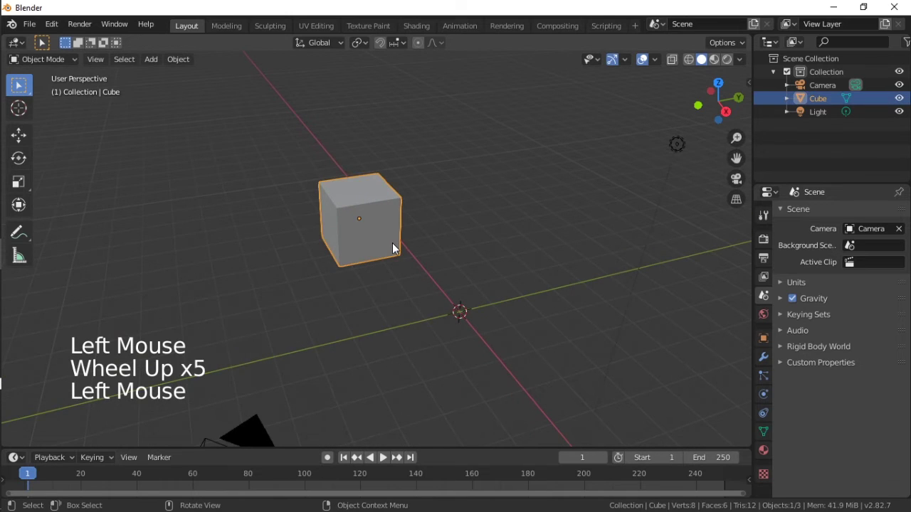
{"action": "scroll", "coordinate": [392, 248], "scroll_direction": "up", "scroll_amount": 2}
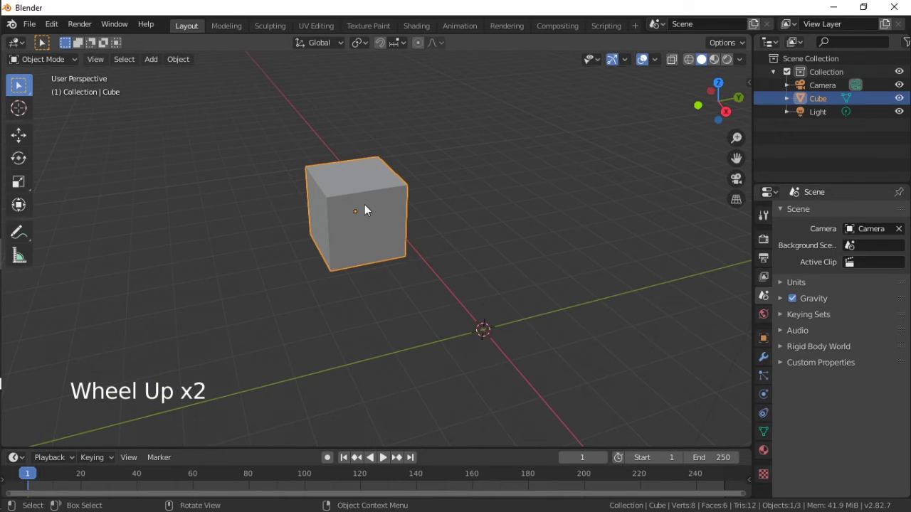
{"action": "right_click", "coordinate": [381, 229]}
{"action": "mouse_move", "coordinate": [381, 229]}
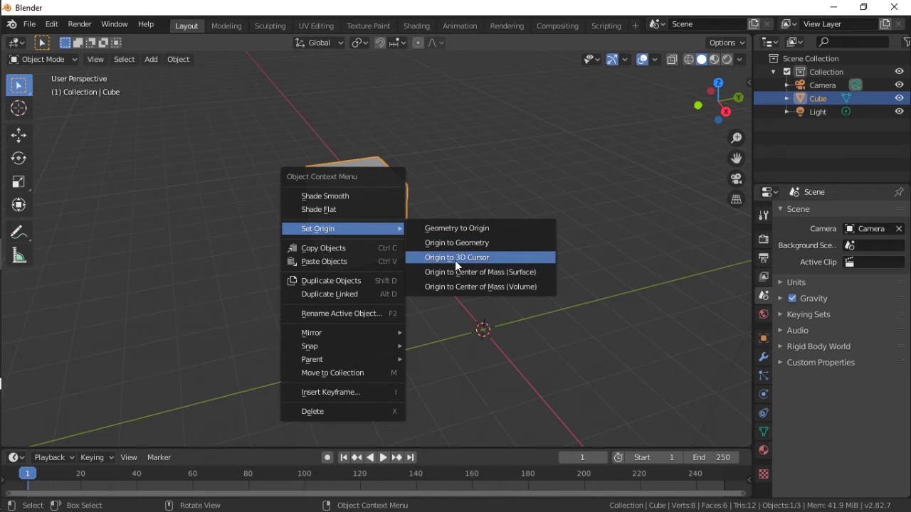
{"action": "left_click", "coordinate": [448, 257]}
{"action": "right_click", "coordinate": [381, 240]}
{"action": "mouse_move", "coordinate": [381, 242]}
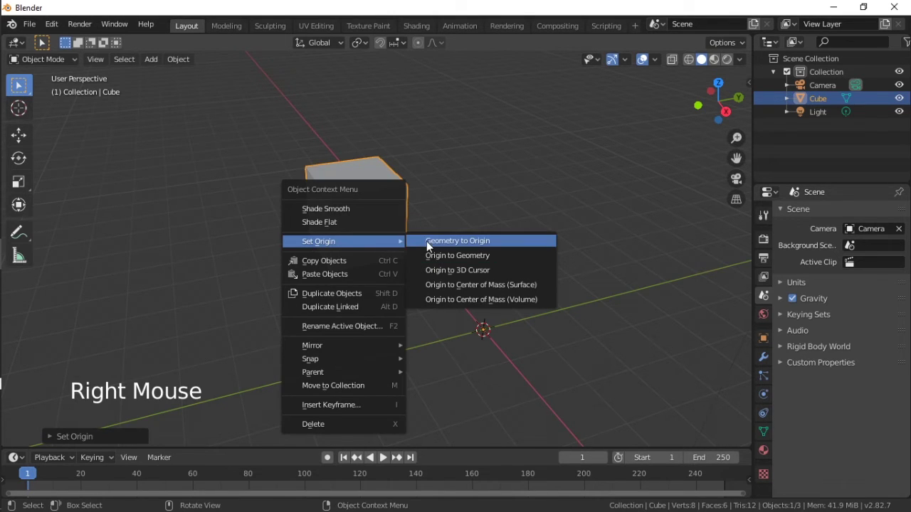
{"action": "left_click", "coordinate": [427, 242]}
Examine the cube's placement at the world origin from several angles and distances.
{"action": "middle_click_drag", "start_coordinate": [476, 331], "coordinate": [447, 329]}
{"action": "scroll", "coordinate": [457, 355], "scroll_direction": "down", "scroll_amount": 7}
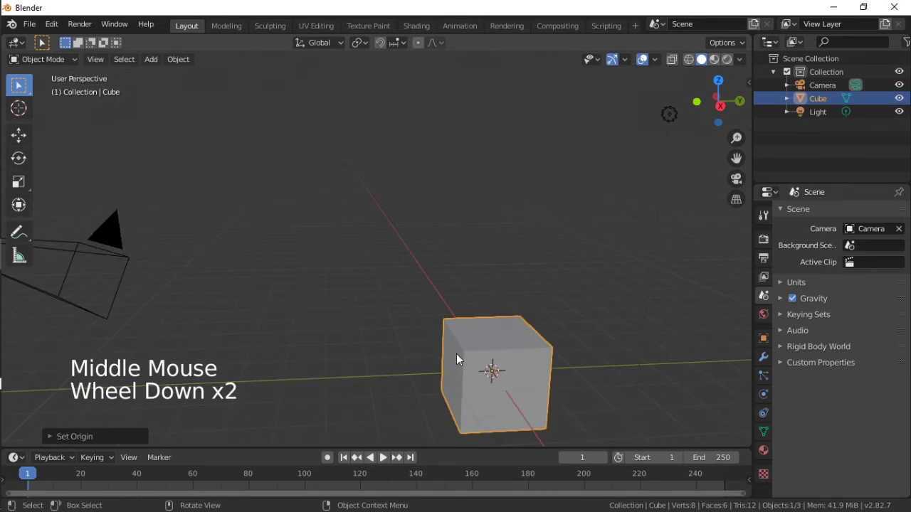
{"action": "middle_click_drag", "start_coordinate": [487, 365], "coordinate": [407, 320]}
{"action": "scroll", "coordinate": [407, 320], "scroll_direction": "up", "scroll_amount": 4}
{"action": "middle_click_drag", "start_coordinate": [459, 352], "coordinate": [463, 256], "text": "shift"}
{"action": "scroll", "coordinate": [474, 261], "scroll_direction": "up", "scroll_amount": 2}
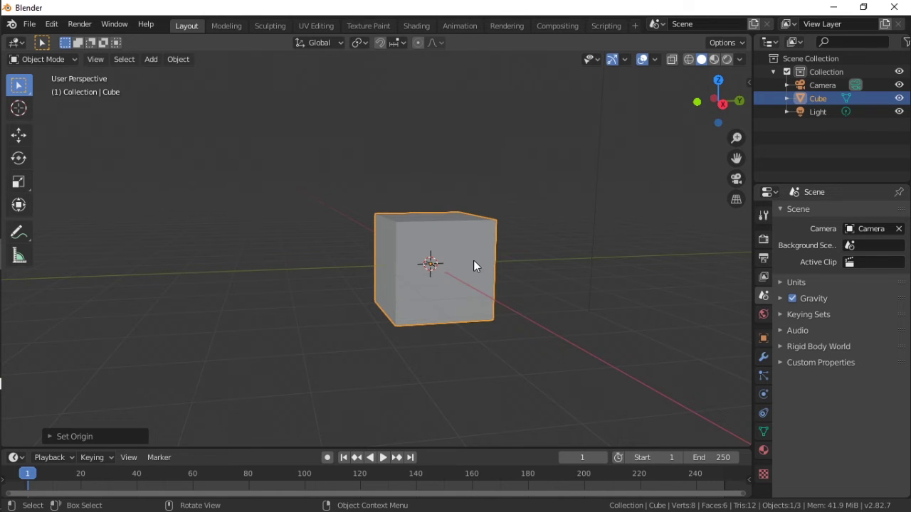
{"action": "middle_click_drag", "start_coordinate": [497, 271], "coordinate": [446, 298]}
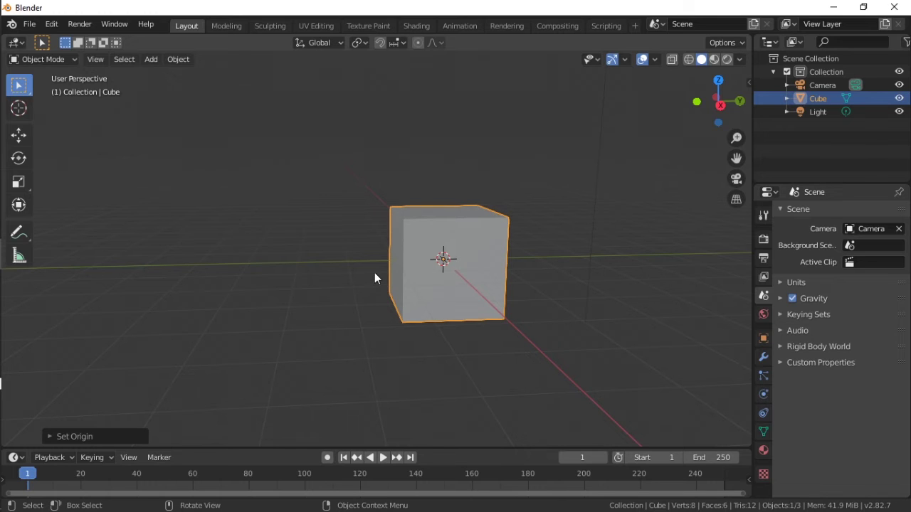
{"action": "mouse_move", "coordinate": [413, 244]}
{"action": "middle_mouse_down"}
{"action": "mouse_move", "coordinate": [476, 270]}
{"action": "mouse_move", "coordinate": [428, 252]}
{"action": "mouse_move", "coordinate": [378, 255]}
{"action": "mouse_move", "coordinate": [403, 250]}
{"action": "middle_mouse_up"}
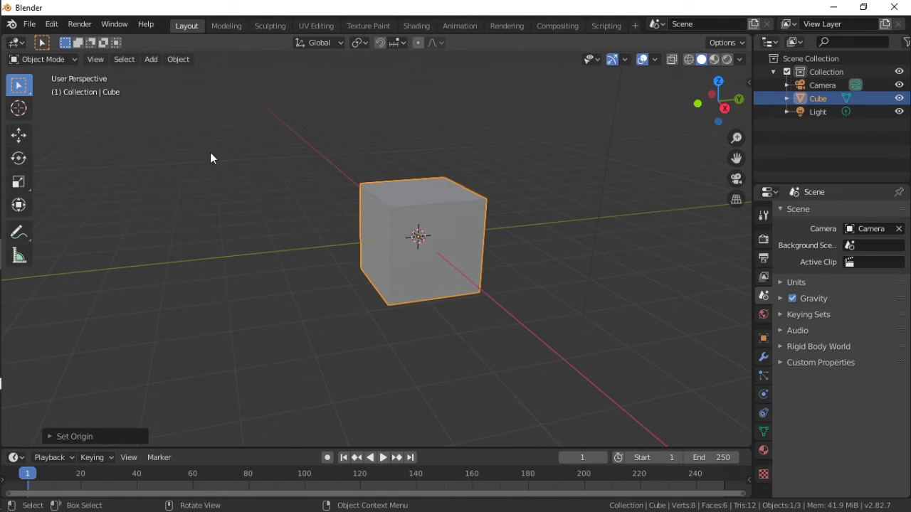
Look through the mesh primitives that can be added to the scene.
{"action": "left_click", "coordinate": [151, 63]}
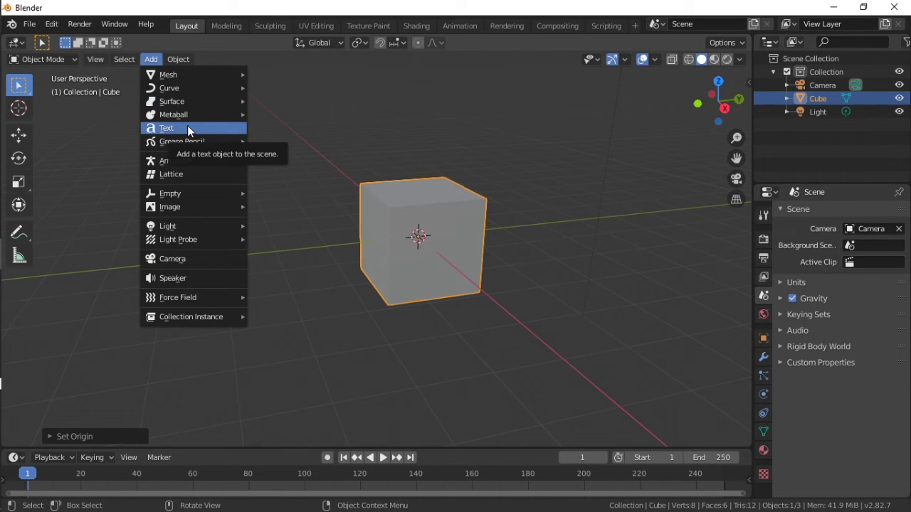
{"action": "mouse_move", "coordinate": [185, 76]}
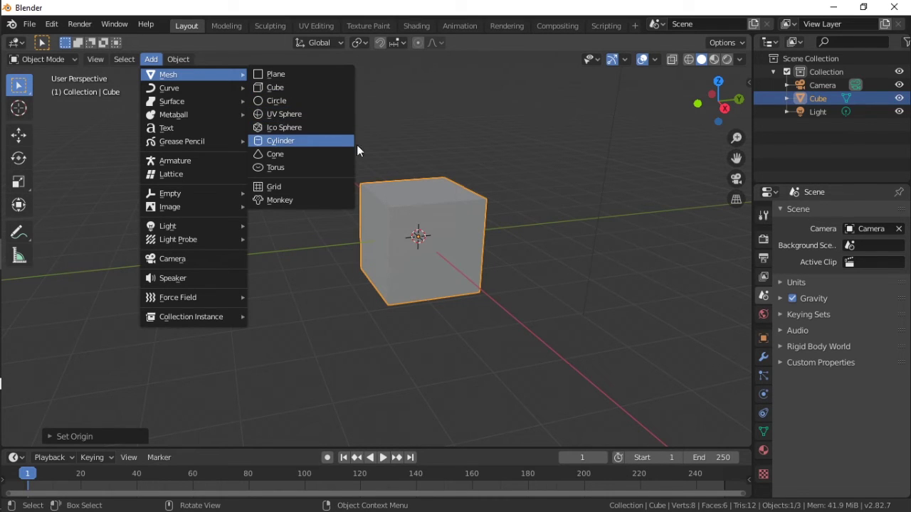
{"action": "middle_click_drag", "start_coordinate": [419, 147], "coordinate": [425, 293]}
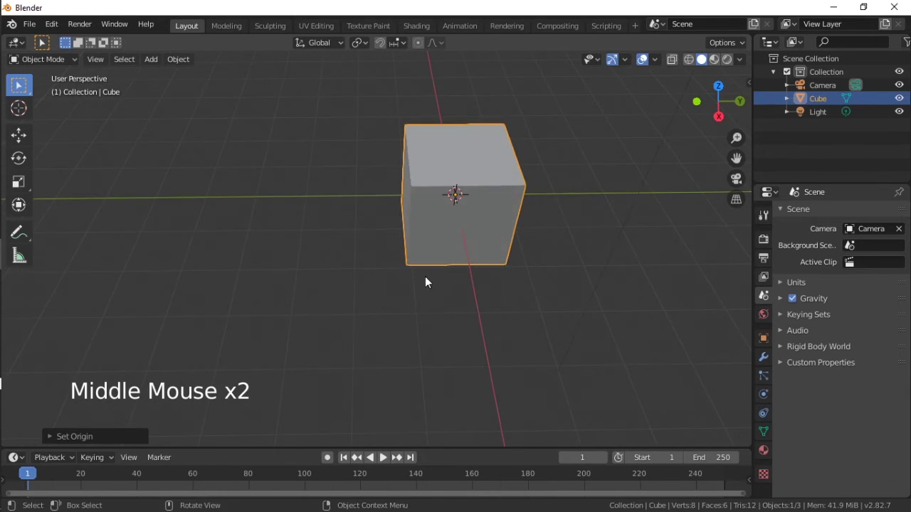
{"action": "middle_click_drag", "start_coordinate": [319, 163], "coordinate": [317, 191]}
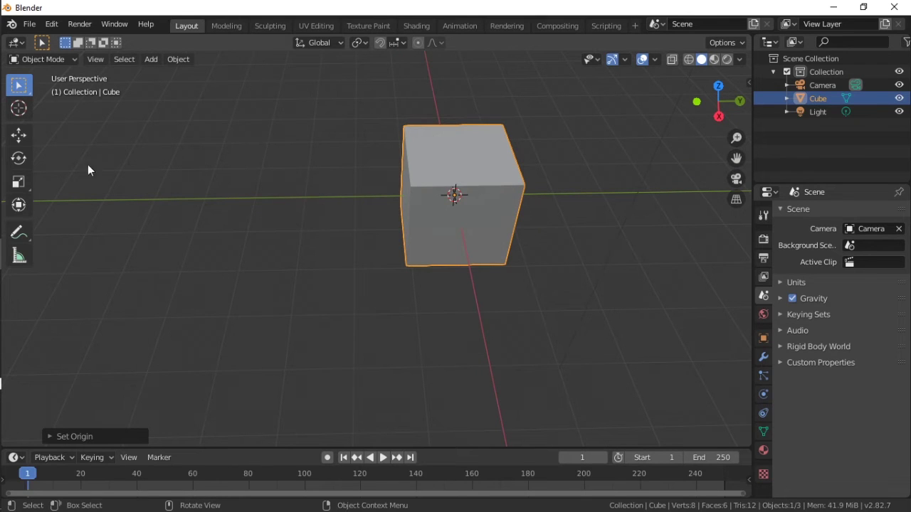
Place the 3D cursor on the green Y axis line at the cube's negative Y side and add a Cylinder mesh there.
{"action": "left_click", "coordinate": [19, 108]}
{"action": "left_click", "coordinate": [255, 199]}
{"action": "left_click", "coordinate": [26, 84]}
{"action": "key", "text": "shift+a"}
{"action": "mouse_move", "coordinate": [267, 151]}
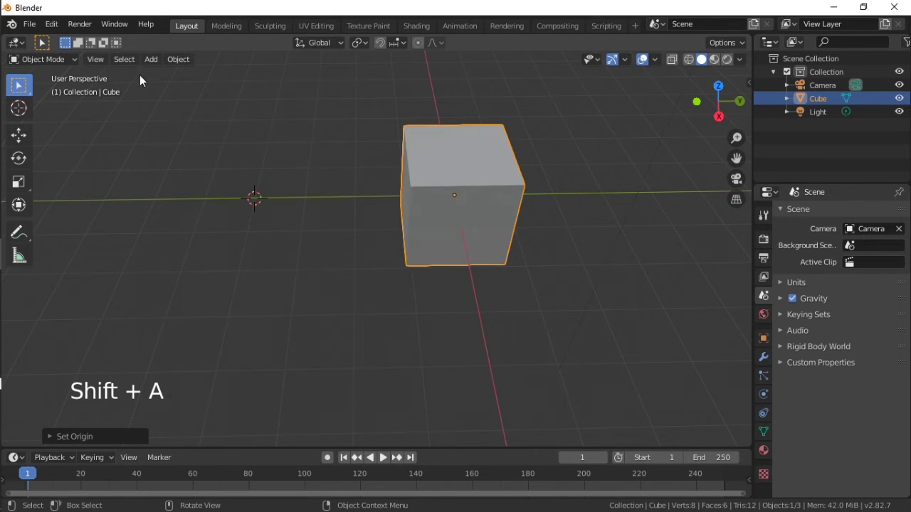
{"action": "left_click", "coordinate": [148, 63]}
{"action": "mouse_move", "coordinate": [173, 77]}
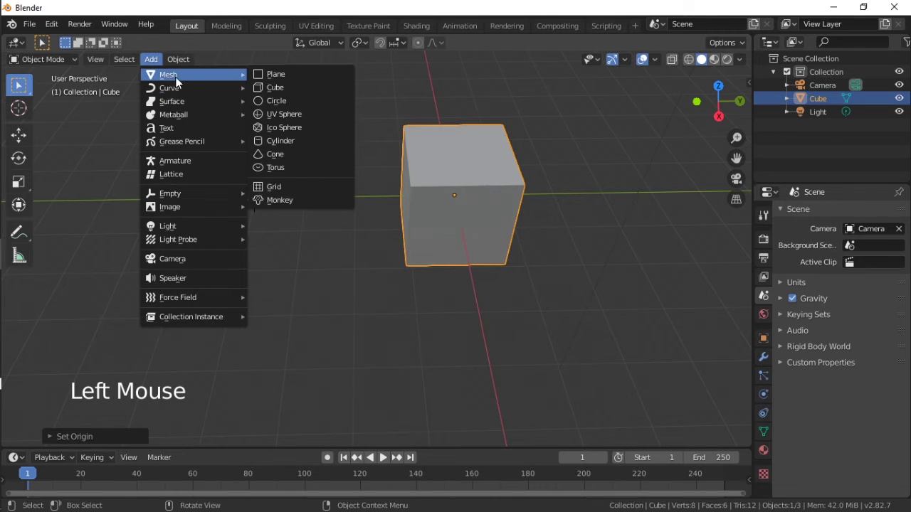
{"action": "left_click", "coordinate": [296, 140]}
Place the 3D cursor on the cube's positive Y side and add a UV Sphere mesh there.
{"action": "middle_click_drag", "start_coordinate": [297, 138], "coordinate": [404, 184]}
{"action": "scroll", "coordinate": [403, 184], "scroll_direction": "down", "scroll_amount": 1}
{"action": "scroll", "coordinate": [404, 184], "scroll_direction": "down", "scroll_amount": 1}
{"action": "middle_click_drag", "start_coordinate": [482, 196], "coordinate": [562, 195]}
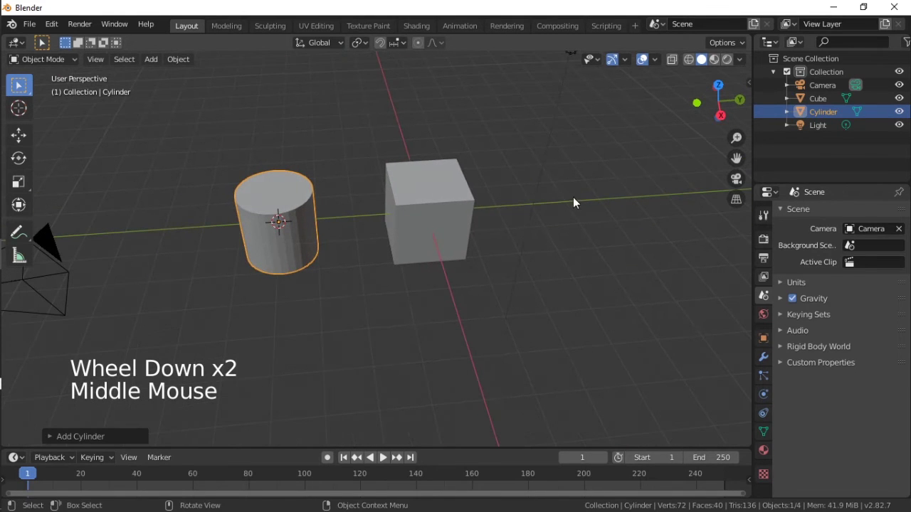
{"action": "left_click", "coordinate": [91, 119]}
{"action": "left_click", "coordinate": [19, 110]}
{"action": "left_click", "coordinate": [531, 205]}
{"action": "key", "text": "shift+a"}
{"action": "mouse_move", "coordinate": [534, 205]}
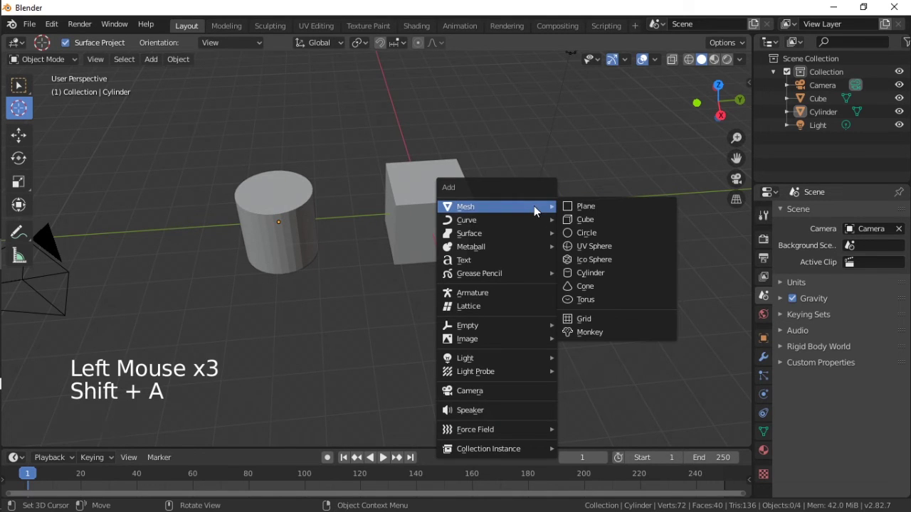
{"action": "left_click", "coordinate": [602, 247]}
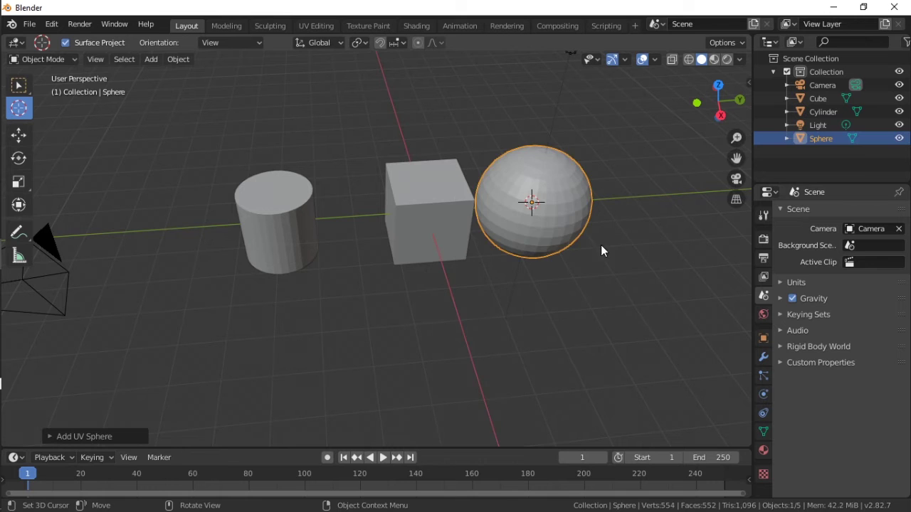
{"action": "middle_click_drag", "start_coordinate": [545, 210], "coordinate": [542, 182]}
{"action": "middle_click_drag", "start_coordinate": [579, 255], "coordinate": [568, 345]}
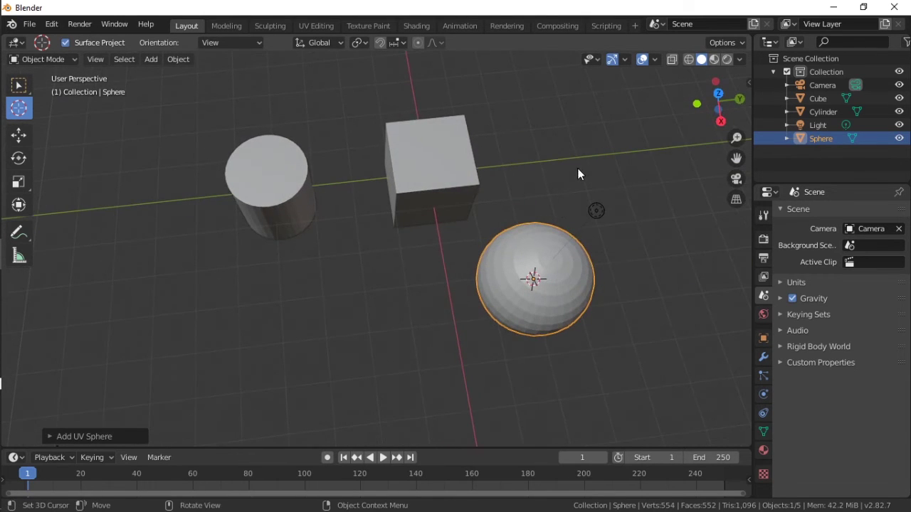
Place the 3D cursor at several spots beside the sphere and finally on the sphere's surface.
{"action": "left_click", "coordinate": [577, 158]}
{"action": "middle_click_drag", "start_coordinate": [587, 176], "coordinate": [609, 181]}
{"action": "left_click", "coordinate": [602, 266]}
{"action": "middle_click_drag", "start_coordinate": [603, 269], "coordinate": [470, 207]}
{"action": "scroll", "coordinate": [470, 214], "scroll_direction": "down", "scroll_amount": 1}
{"action": "scroll", "coordinate": [468, 214], "scroll_direction": "up", "scroll_amount": 1}
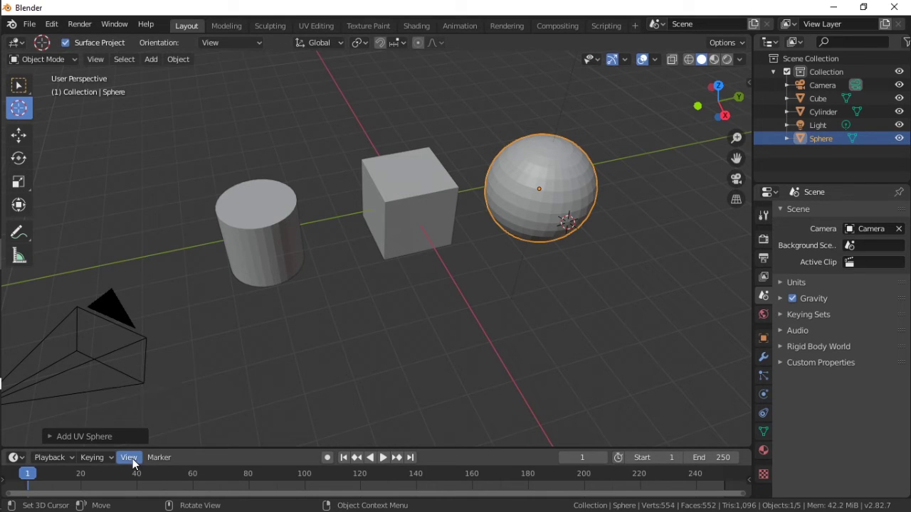
{"action": "left_click", "coordinate": [525, 216]}
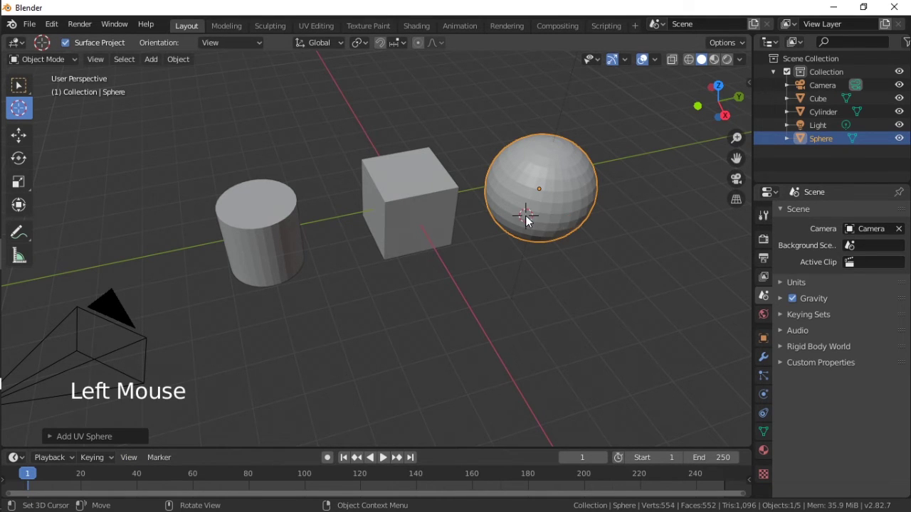
Switch to the Select Box tool and select the sphere.
{"action": "right_click", "coordinate": [571, 184]}
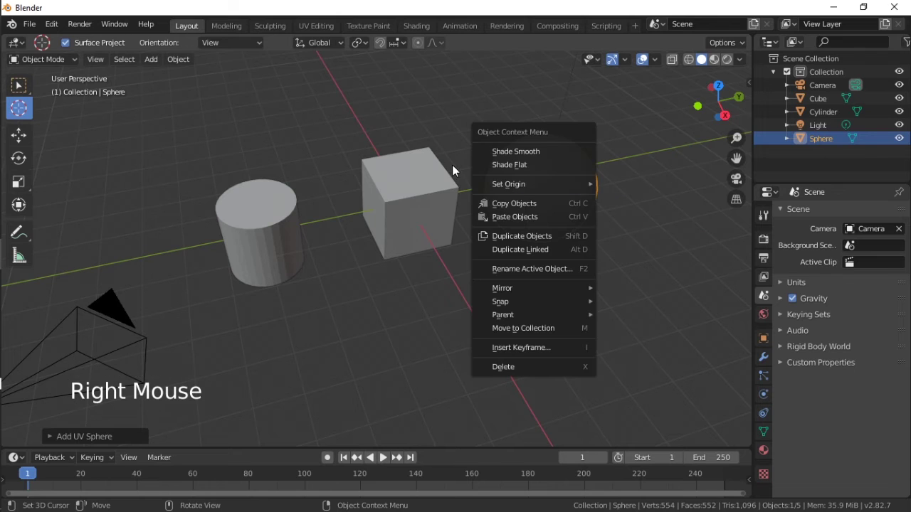
{"action": "left_click", "coordinate": [19, 86]}
{"action": "left_click", "coordinate": [574, 191]}
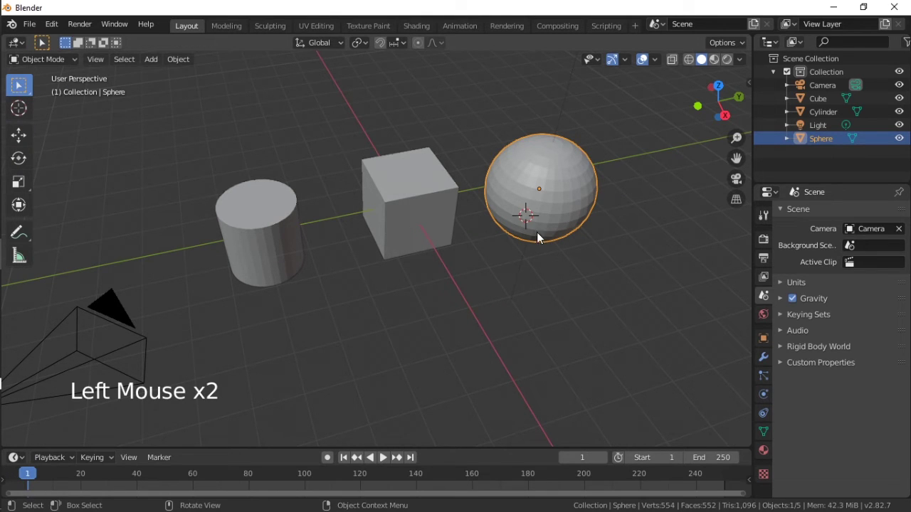
{"action": "scroll", "coordinate": [540, 241], "scroll_direction": "down", "scroll_amount": 2}
{"action": "scroll", "coordinate": [499, 245], "scroll_direction": "up", "scroll_amount": 2}
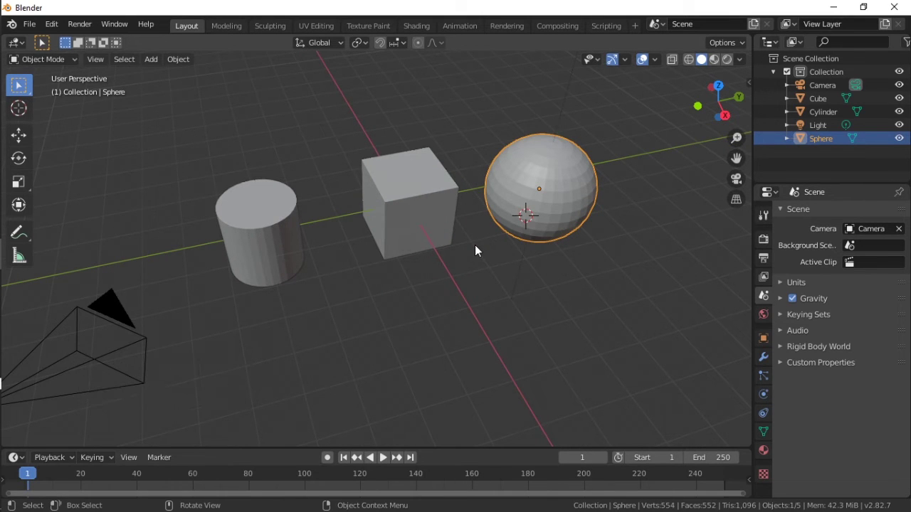
{"action": "middle_click_drag", "start_coordinate": [418, 264], "coordinate": [468, 253]}
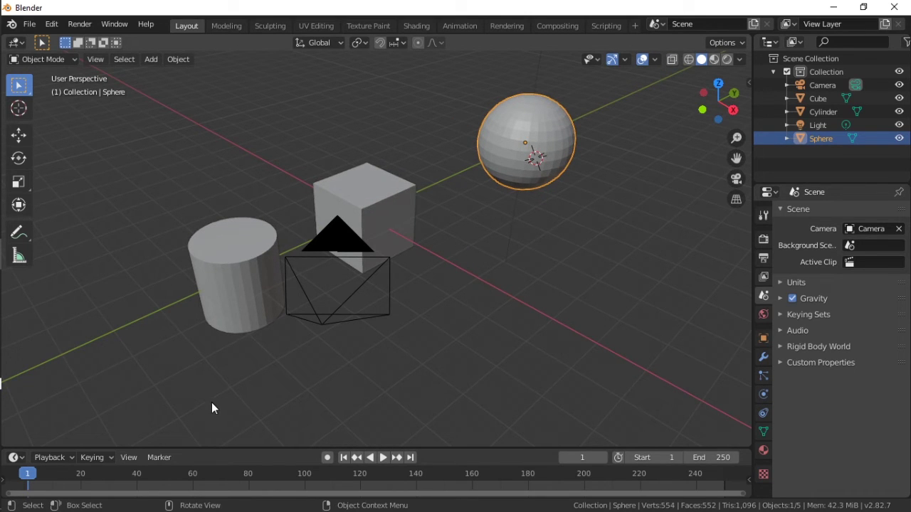
Switch the 3D viewport to the Top viewpoint.
{"action": "left_click", "coordinate": [141, 458]}
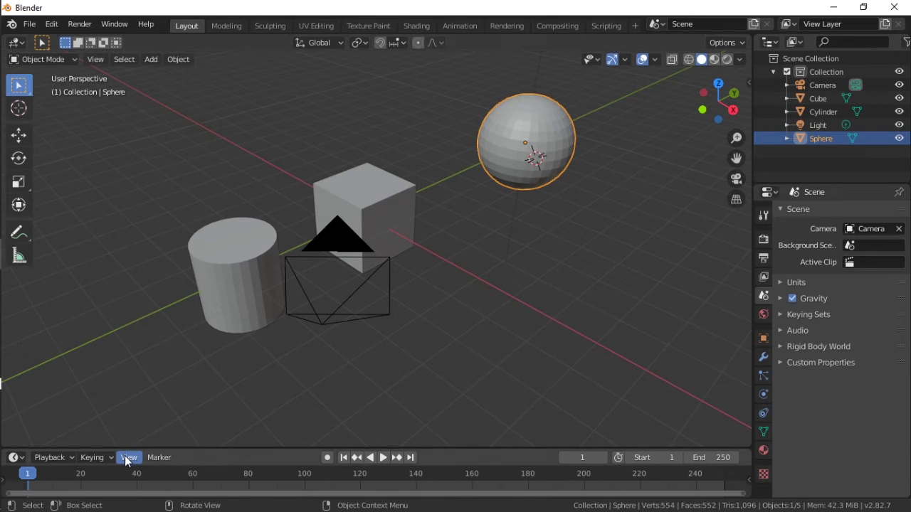
{"action": "left_click", "coordinate": [126, 457]}
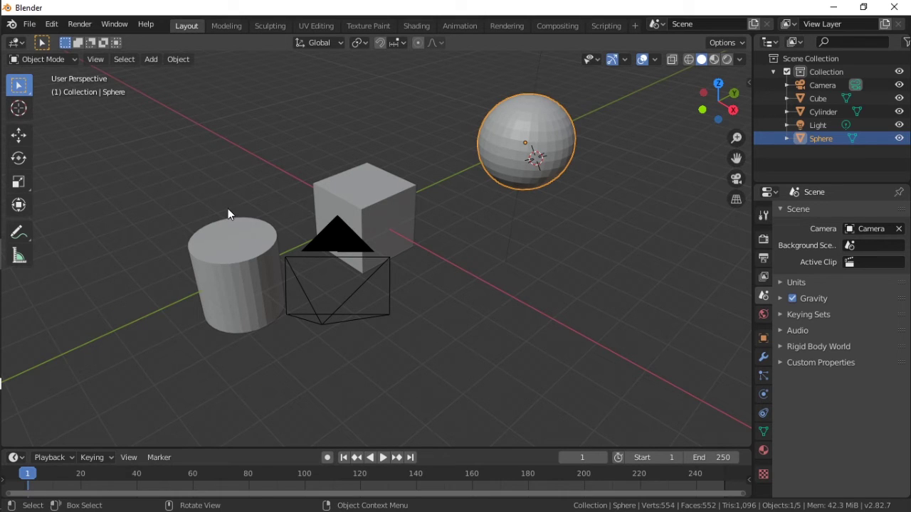
{"action": "left_click", "coordinate": [96, 59]}
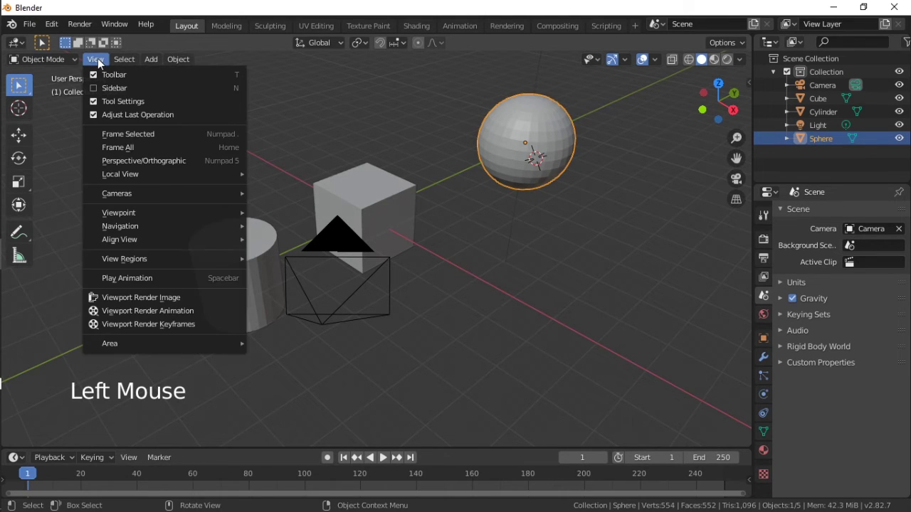
{"action": "mouse_move", "coordinate": [183, 213]}
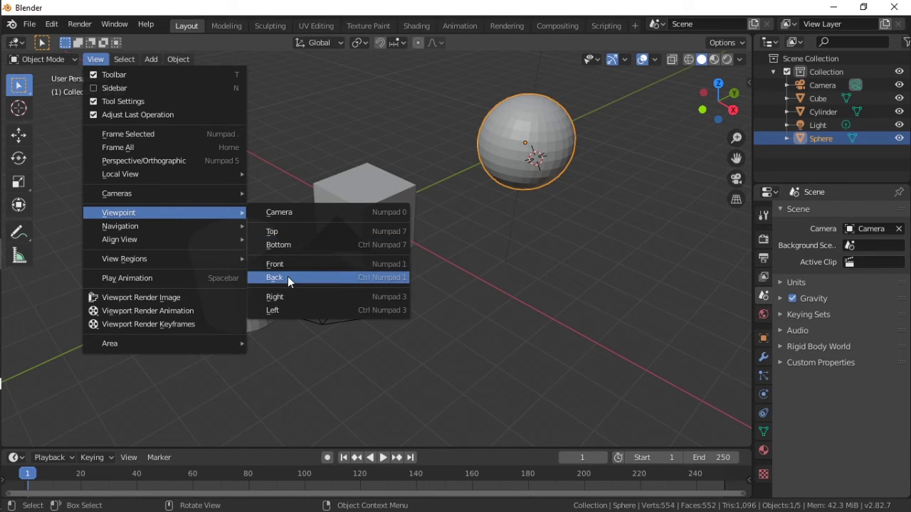
{"action": "left_click", "coordinate": [291, 233]}
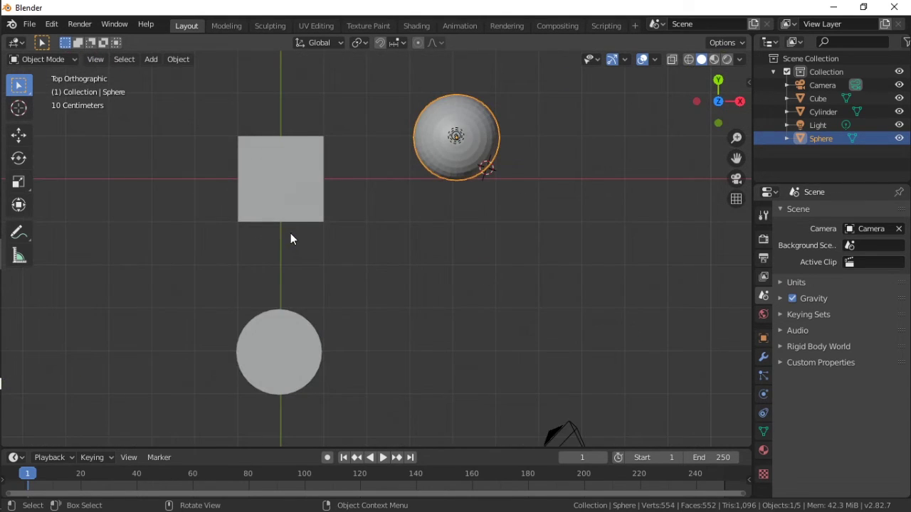
Check the available viewpoints, view the scene from the Top and then through the camera.
{"action": "left_click", "coordinate": [89, 60]}
{"action": "mouse_move", "coordinate": [198, 211]}
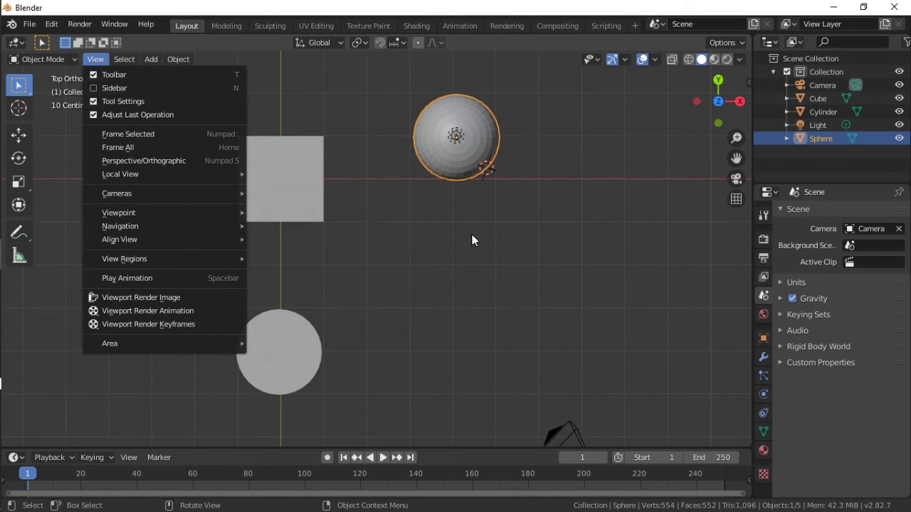
{"action": "key", "text": "Escape"}
{"action": "key", "text": "KP_7"}
{"action": "key", "text": "KP_7"}
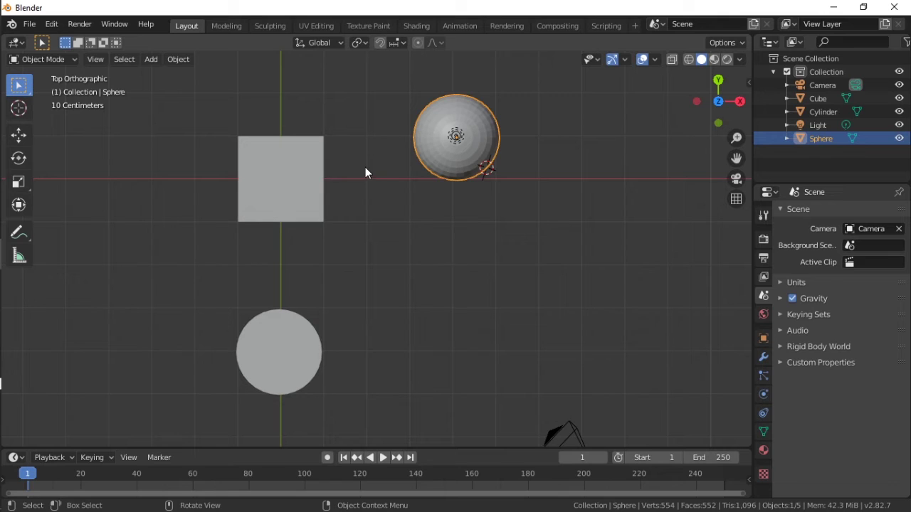
{"action": "left_click", "coordinate": [98, 59]}
{"action": "left_click", "coordinate": [89, 61]}
{"action": "key", "text": "KP_0"}
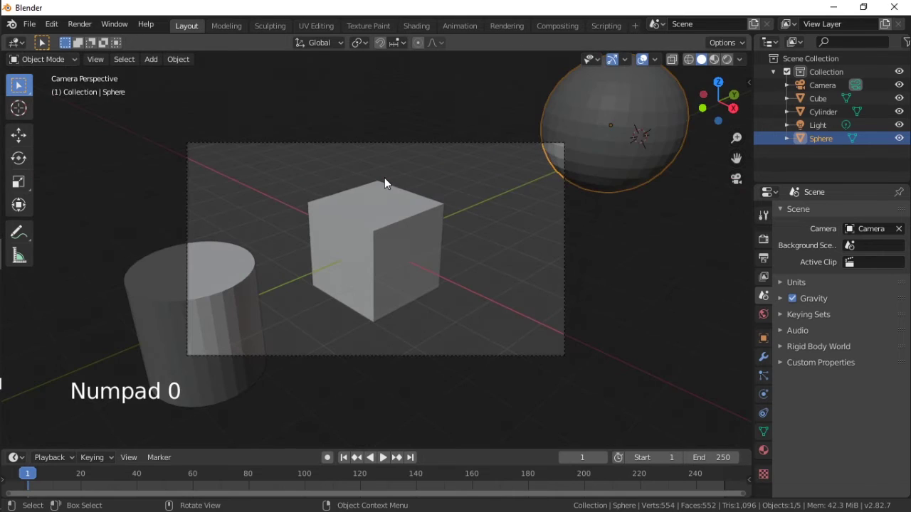
{"action": "scroll", "coordinate": [384, 184], "scroll_direction": "down", "scroll_amount": 3}
{"action": "middle_click_drag", "start_coordinate": [353, 201], "coordinate": [437, 211]}
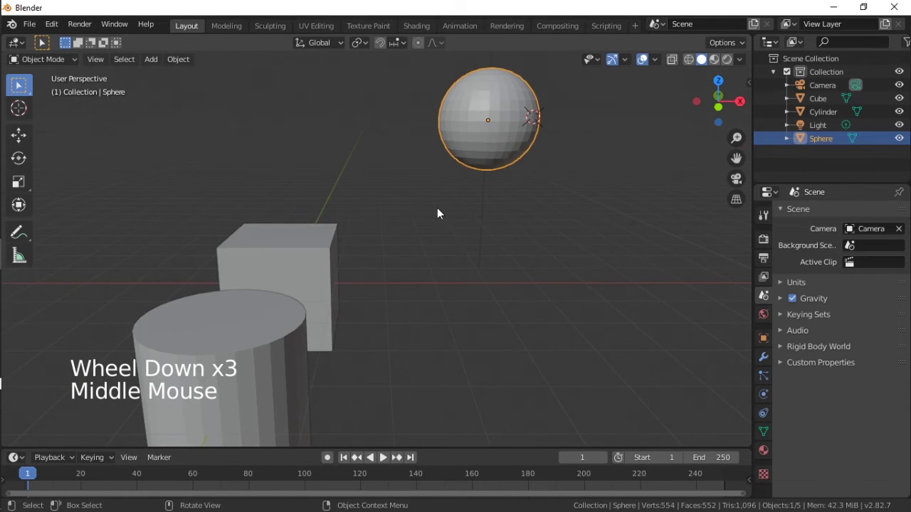
View the scene from the Right, Front and Camera viewpoints, then return to a free perspective view.
{"action": "key", "text": "KP_3"}
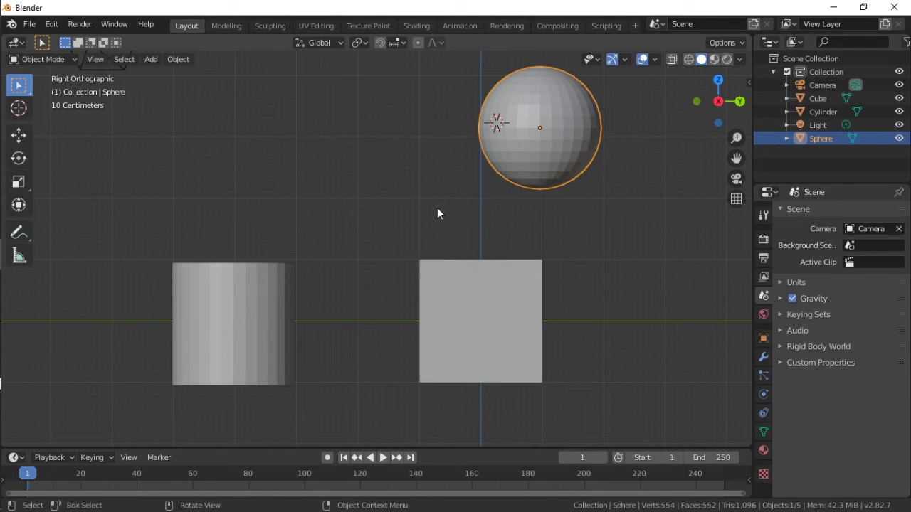
{"action": "left_click", "coordinate": [92, 60]}
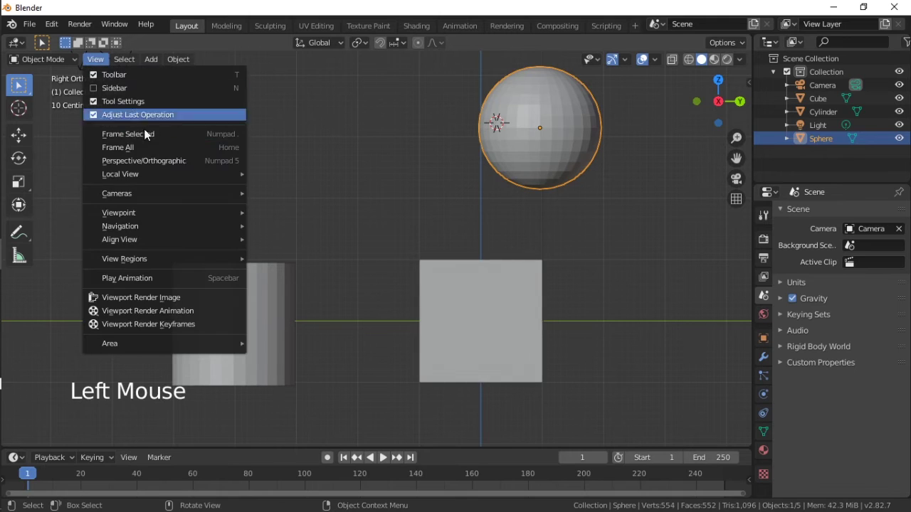
{"action": "mouse_move", "coordinate": [177, 211]}
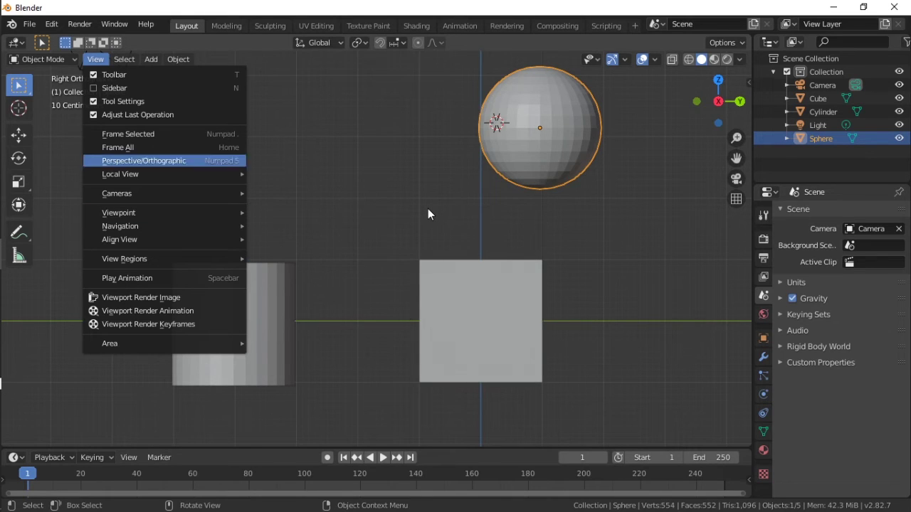
{"action": "key", "text": "KP_1"}
{"action": "key", "text": "KP_3"}
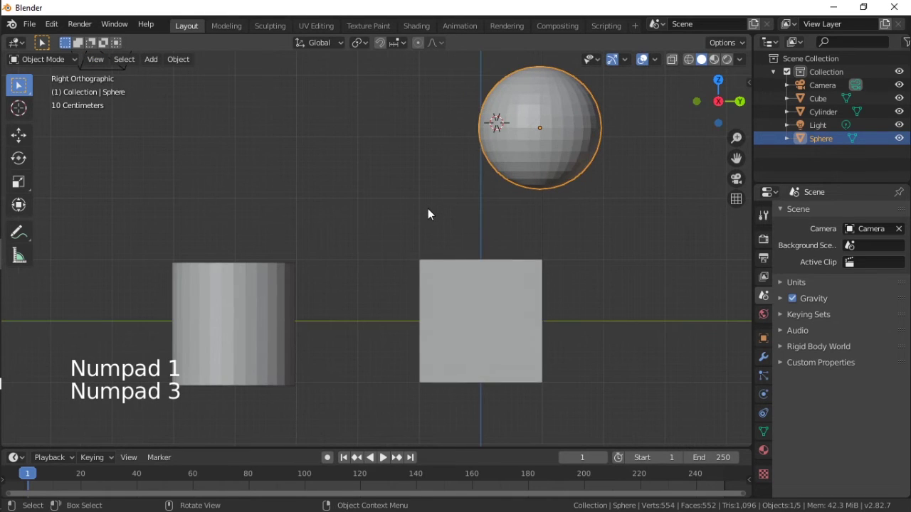
{"action": "key", "text": "KP_0"}
{"action": "middle_click_drag", "start_coordinate": [422, 207], "coordinate": [415, 235]}
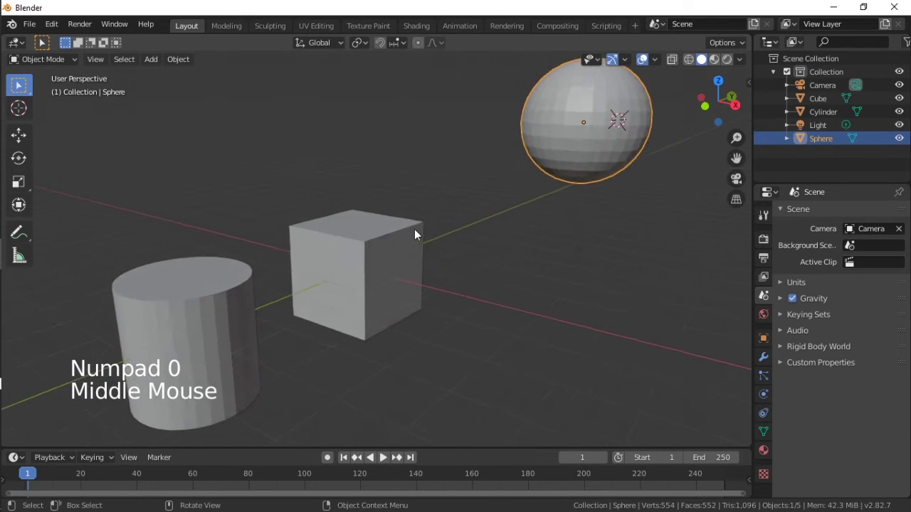
Examine the cylinder, cube and sphere placement from several angles and distances.
{"action": "scroll", "coordinate": [413, 229], "scroll_direction": "down", "scroll_amount": 2}
{"action": "scroll", "coordinate": [413, 230], "scroll_direction": "up", "scroll_amount": 2}
{"action": "scroll", "coordinate": [413, 230], "scroll_direction": "down", "scroll_amount": 2}
{"action": "scroll", "coordinate": [412, 230], "scroll_direction": "up", "scroll_amount": 2}
{"action": "scroll", "coordinate": [413, 230], "scroll_direction": "down", "scroll_amount": 3}
{"action": "scroll", "coordinate": [412, 230], "scroll_direction": "up", "scroll_amount": 2}
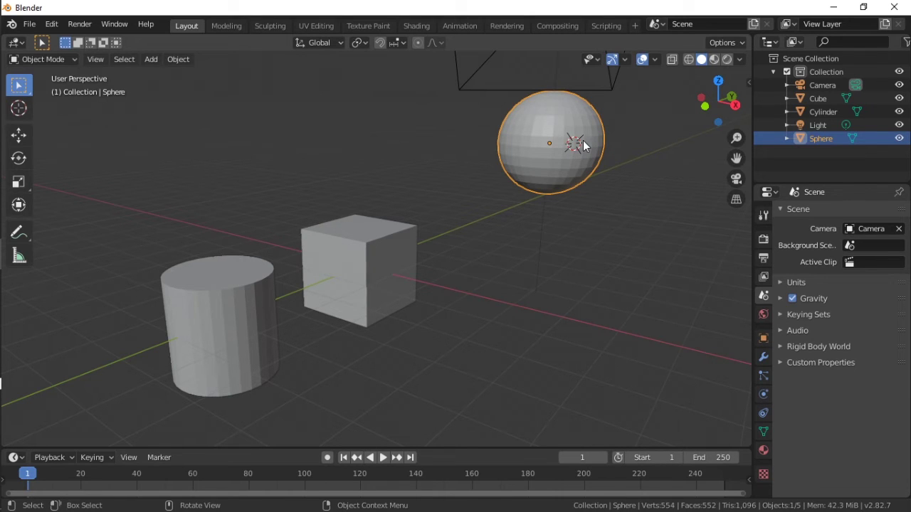
{"action": "middle_click_drag", "start_coordinate": [546, 155], "coordinate": [516, 187]}
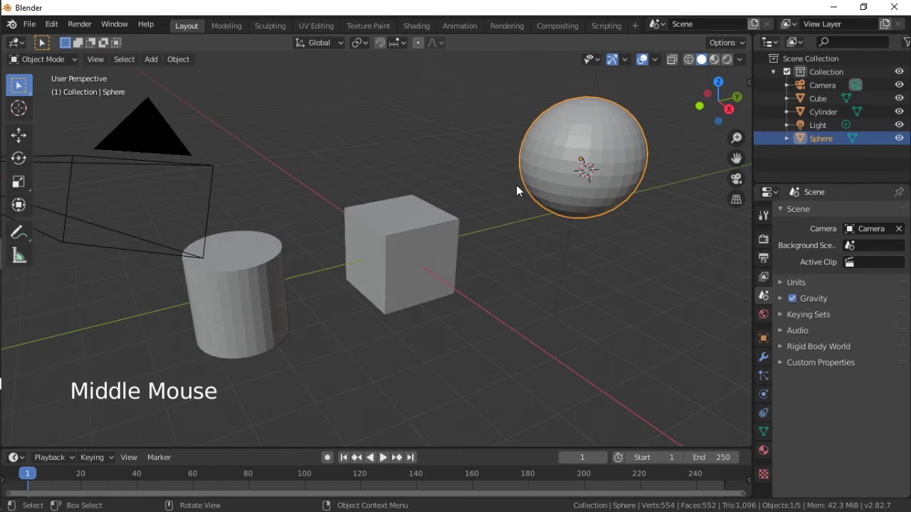
{"action": "scroll", "coordinate": [439, 235], "scroll_direction": "down", "scroll_amount": 2}
{"action": "middle_click_drag", "start_coordinate": [439, 237], "coordinate": [488, 232]}
{"action": "middle_click_drag", "start_coordinate": [417, 254], "coordinate": [395, 256]}
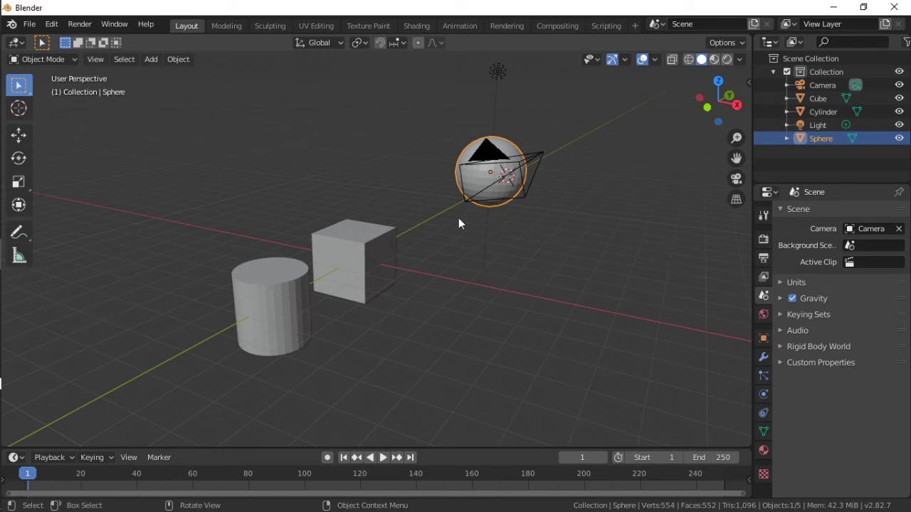
Split the 3D viewport vertically into two side-by-side viewports of about equal width.
{"action": "left_click", "coordinate": [753, 37]}
{"action": "left_click", "coordinate": [750, 35]}
{"action": "left_click_drag", "start_coordinate": [750, 36], "coordinate": [363, 107]}
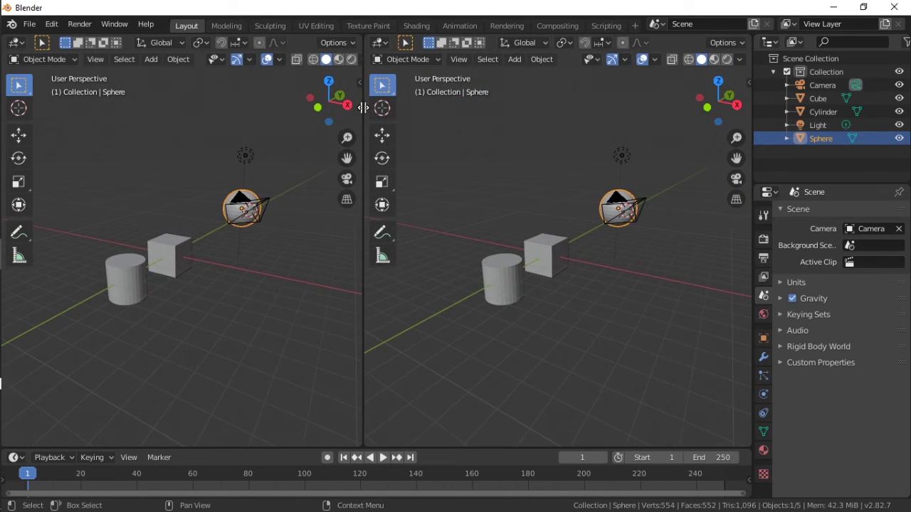
Deselect the sphere and set one viewport to the Front orthographic view, keeping the other in perspective.
{"action": "left_click", "coordinate": [478, 188]}
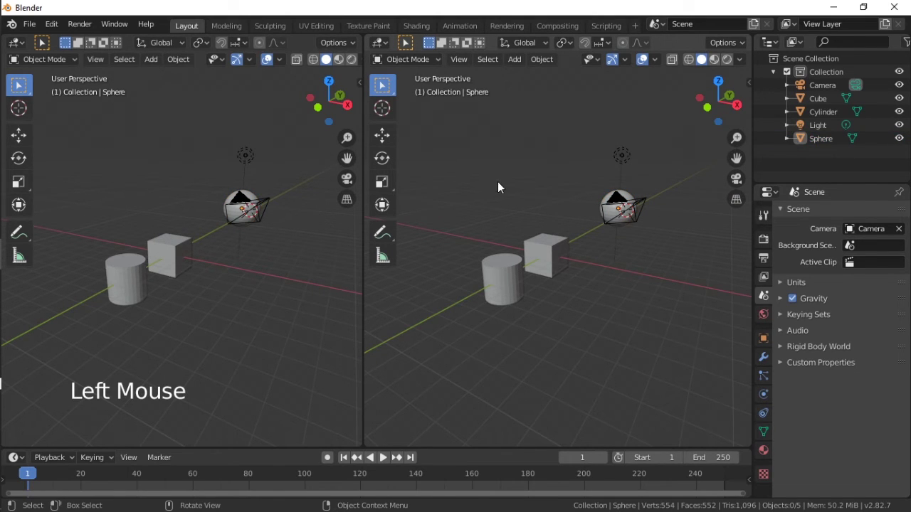
{"action": "left_click", "coordinate": [513, 203]}
{"action": "key", "text": "KP_1"}
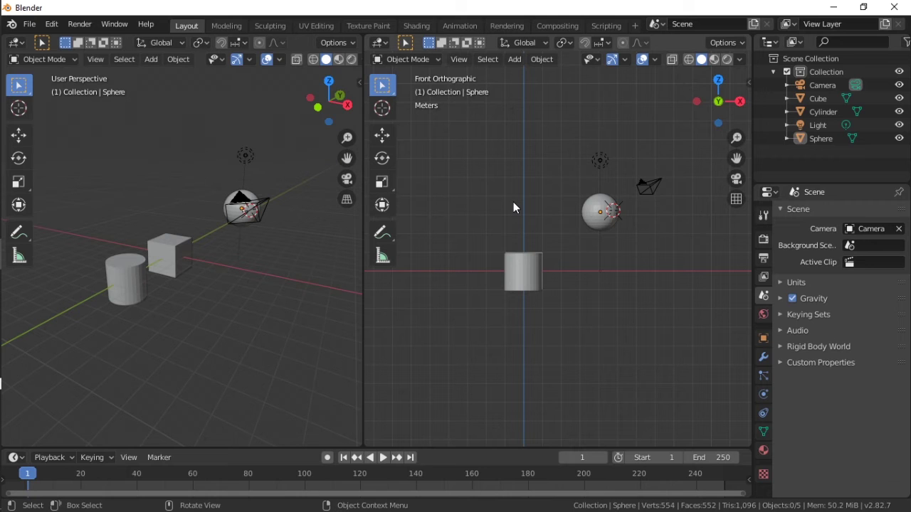
{"action": "scroll", "coordinate": [202, 271], "scroll_direction": "up", "scroll_amount": 2}
{"action": "middle_click_drag", "start_coordinate": [202, 272], "coordinate": [248, 285]}
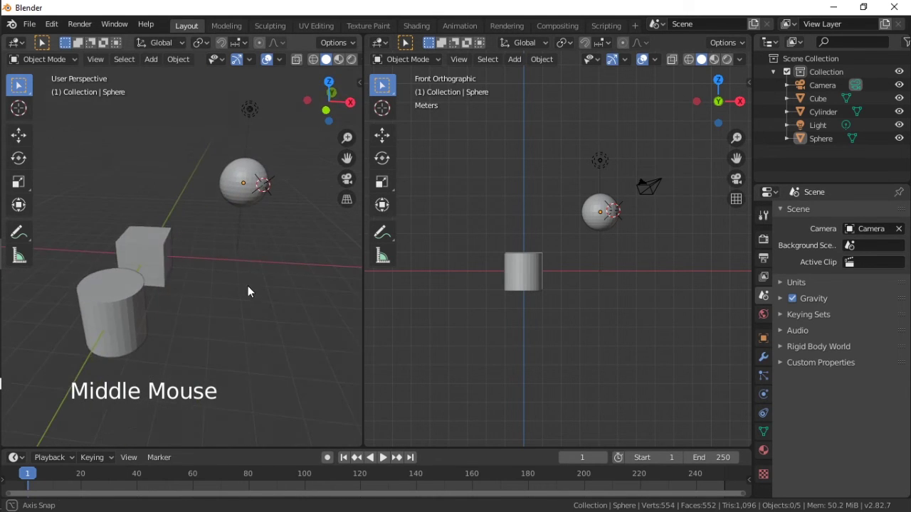
{"action": "scroll", "coordinate": [639, 262], "scroll_direction": "up", "scroll_amount": 1}
{"action": "scroll", "coordinate": [639, 263], "scroll_direction": "up", "scroll_amount": 1}
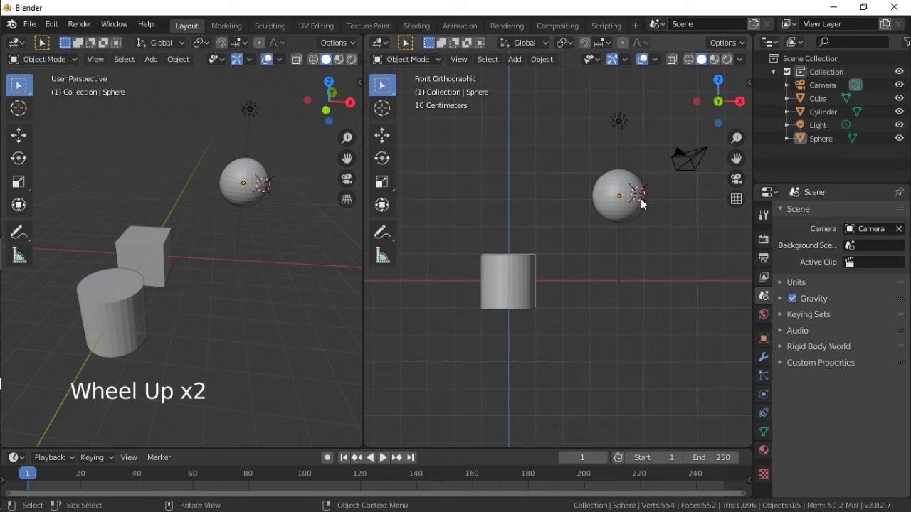
Place the 3D cursor on the red X axis line directly below the sphere, using the Front orthographic view.
{"action": "left_click", "coordinate": [382, 108]}
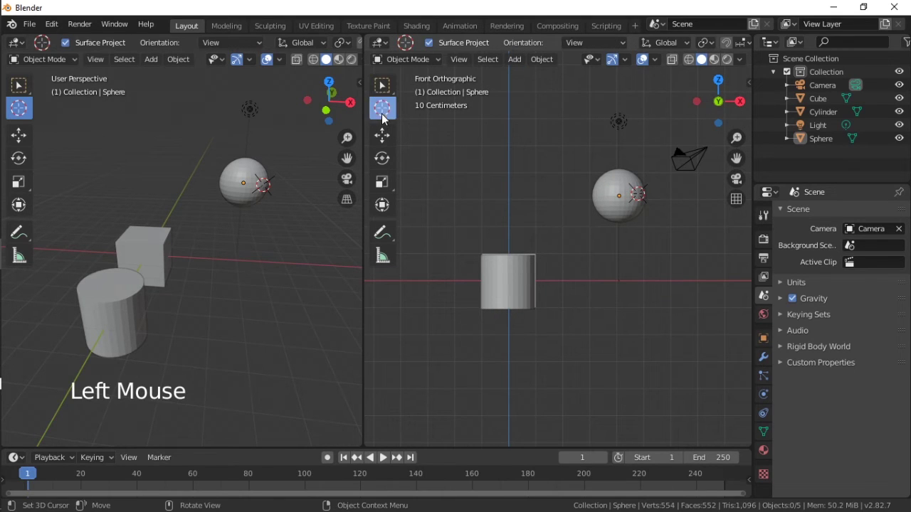
{"action": "left_click", "coordinate": [617, 282]}
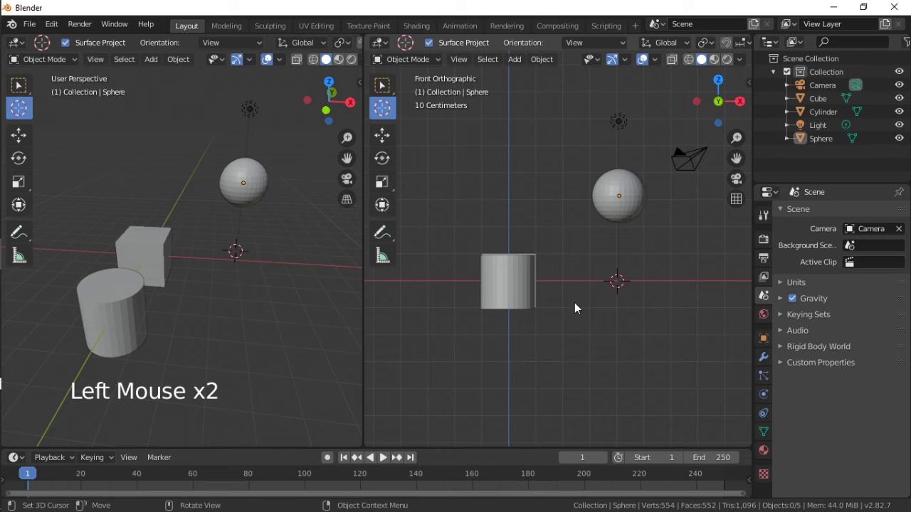
{"action": "middle_click_drag", "start_coordinate": [295, 315], "coordinate": [281, 261]}
{"action": "middle_click_drag", "start_coordinate": [222, 279], "coordinate": [278, 276]}
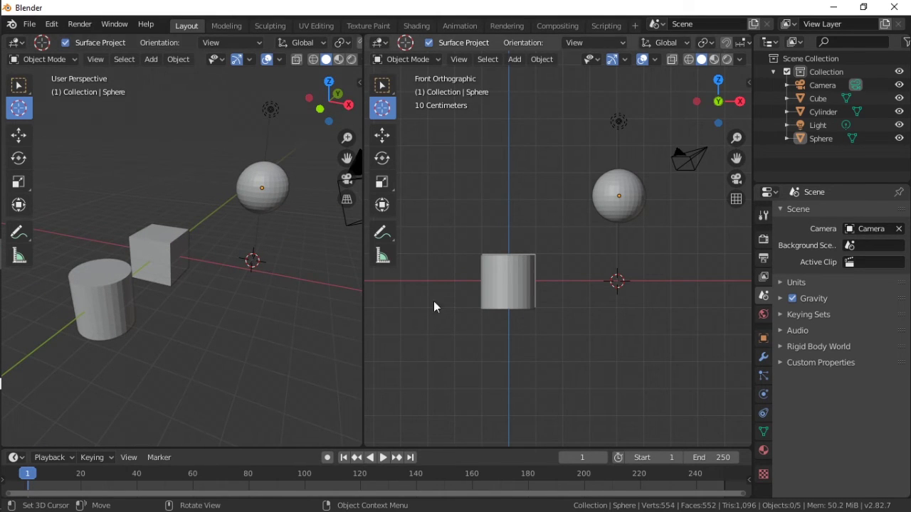
{"action": "left_click", "coordinate": [617, 207]}
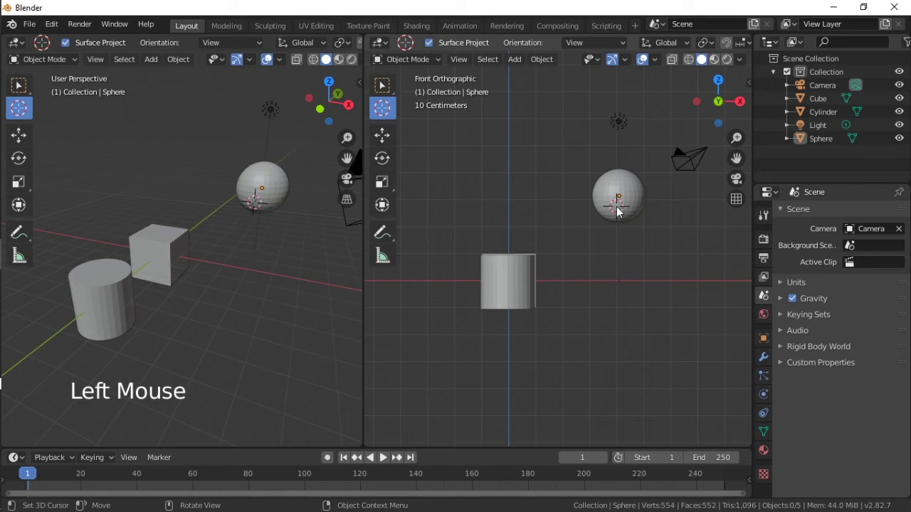
{"action": "left_click", "coordinate": [616, 281]}
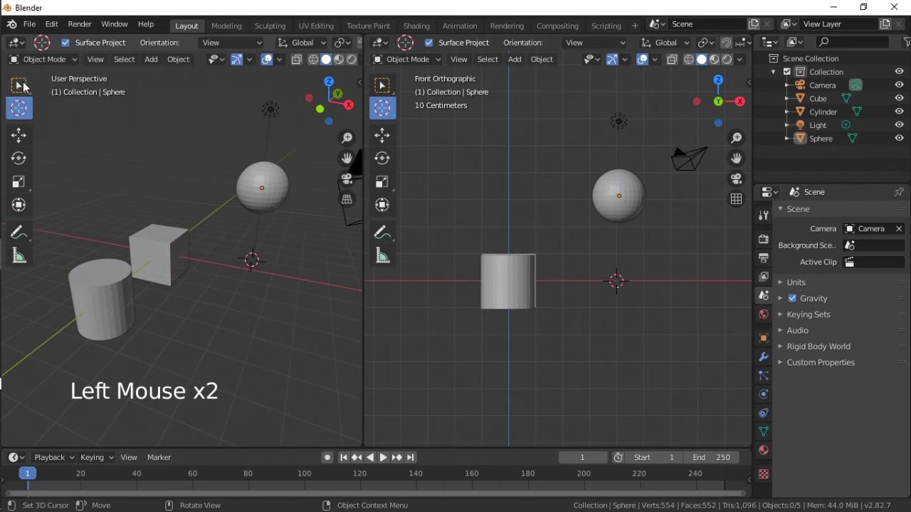
Set the sphere's origin to the 3D cursor.
{"action": "left_click", "coordinate": [18, 86]}
{"action": "left_click", "coordinate": [607, 188]}
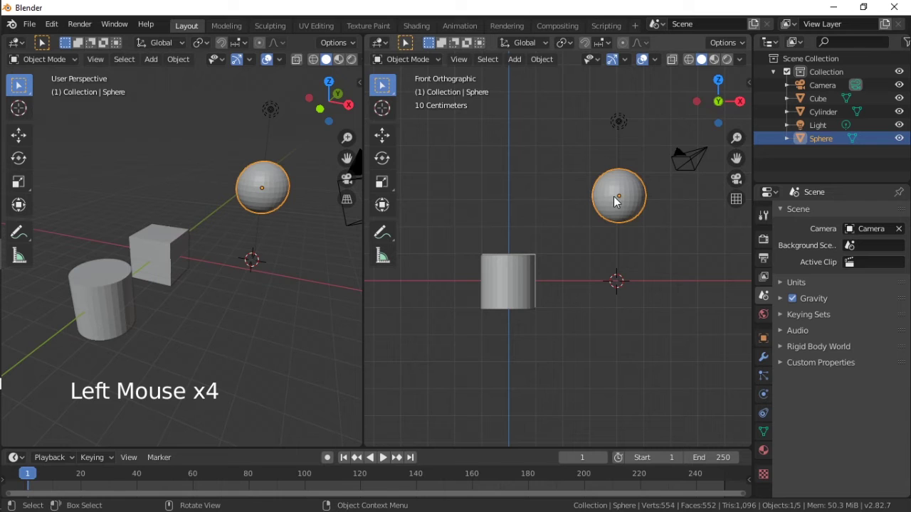
{"action": "right_click", "coordinate": [616, 202]}
{"action": "mouse_move", "coordinate": [600, 197]}
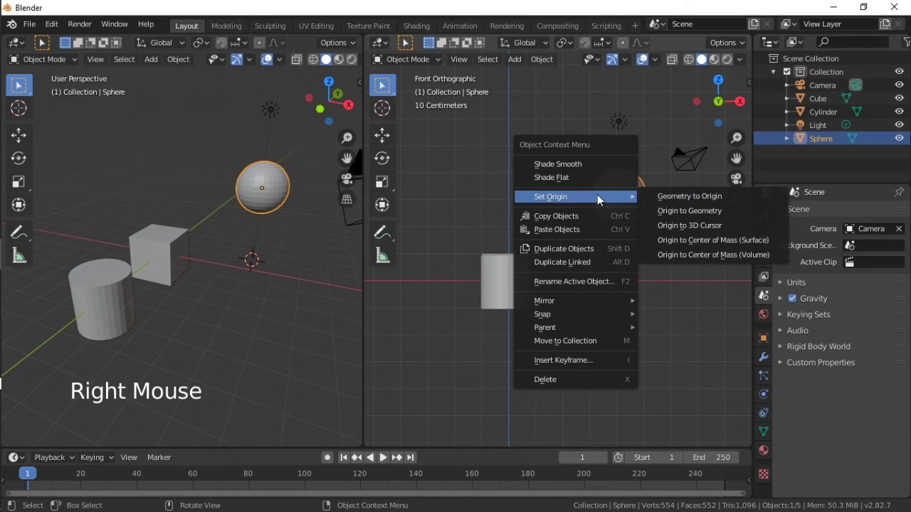
{"action": "left_click", "coordinate": [686, 225]}
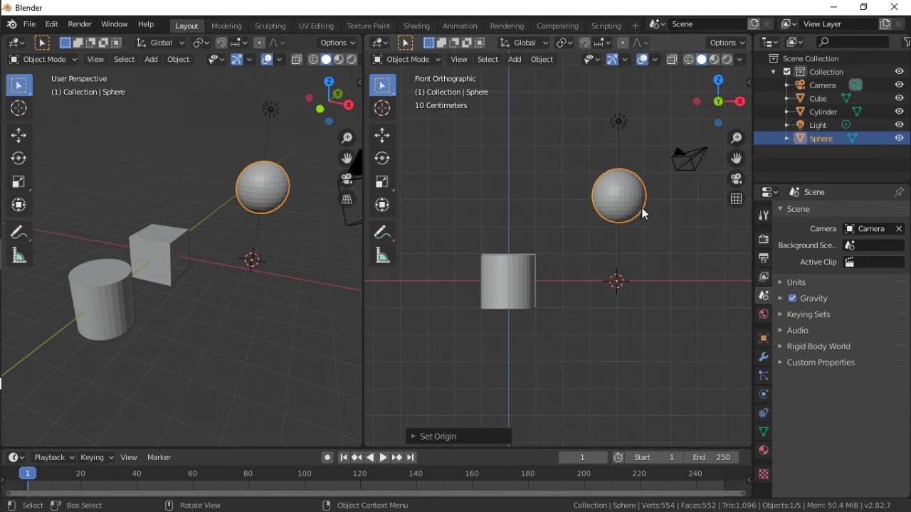
Move the sphere's geometry to its origin.
{"action": "right_click", "coordinate": [641, 207]}
{"action": "mouse_move", "coordinate": [643, 209]}
{"action": "left_click", "coordinate": [681, 208]}
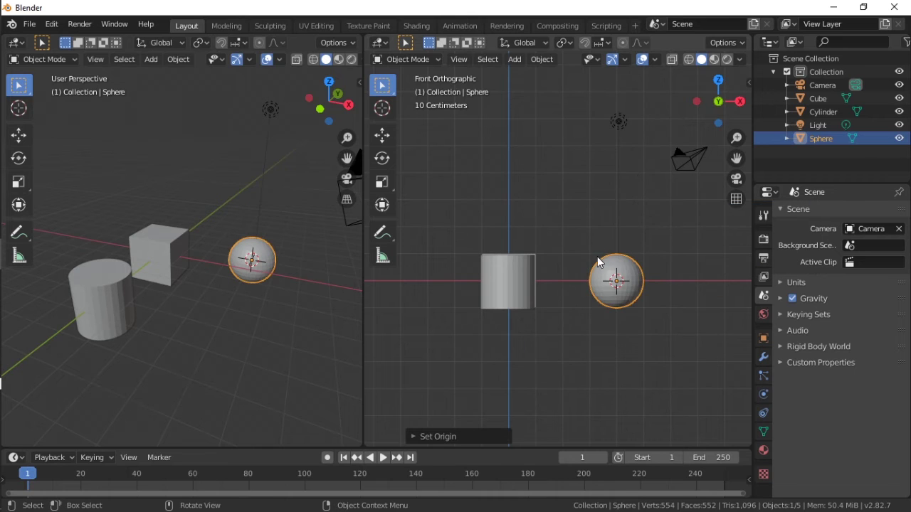
{"action": "middle_click_drag", "start_coordinate": [313, 276], "coordinate": [276, 296]}
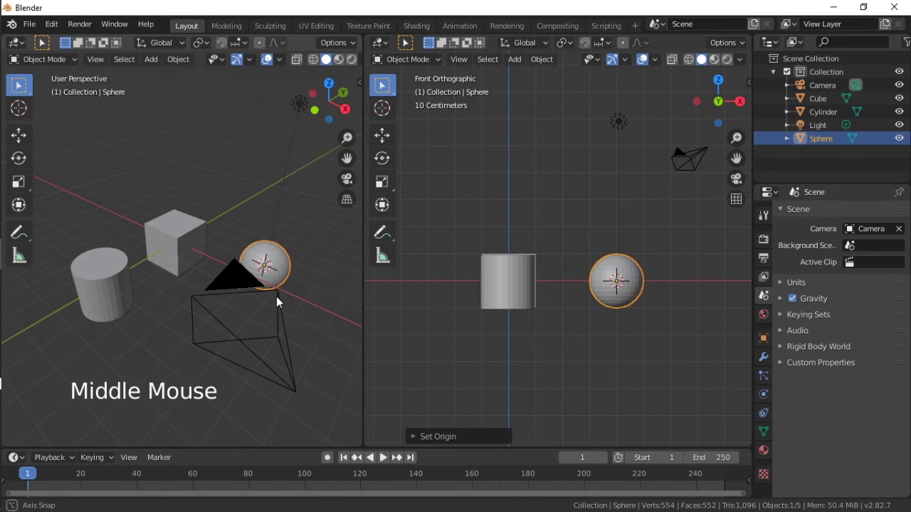
Widen the perspective viewport slightly and join it over the Front orthographic one, leaving a single perspective viewport.
{"action": "right_click", "coordinate": [364, 297]}
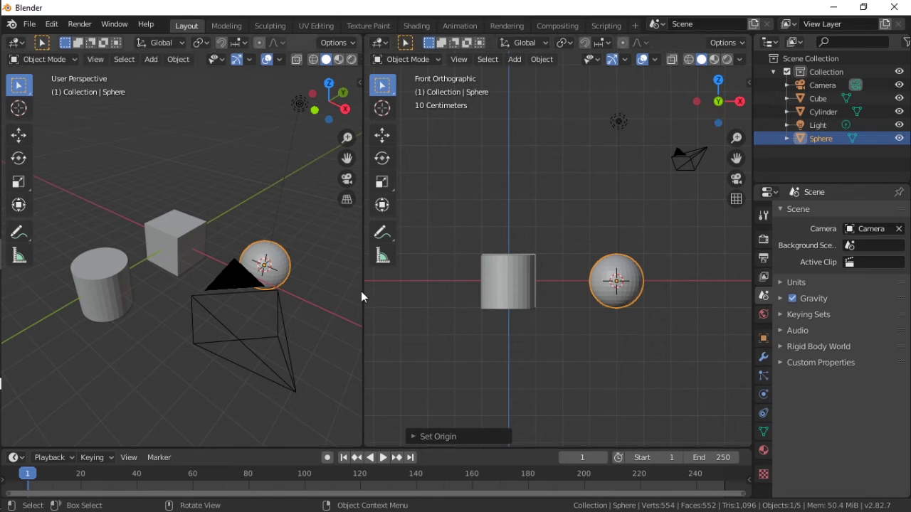
{"action": "left_click_drag", "start_coordinate": [363, 297], "coordinate": [400, 297]}
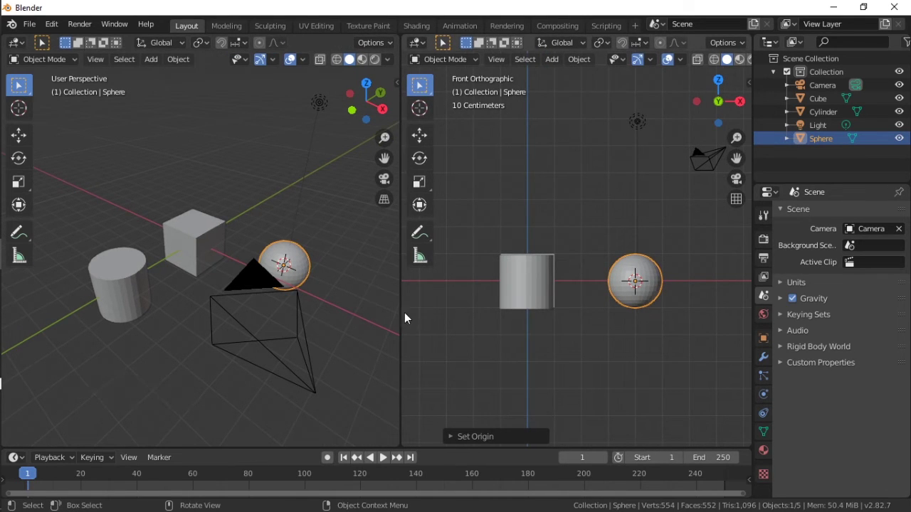
{"action": "right_click", "coordinate": [401, 311]}
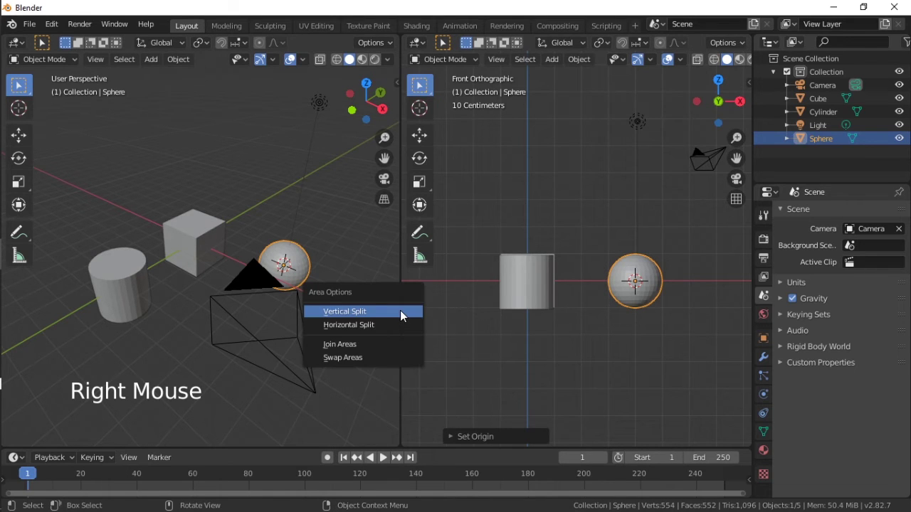
{"action": "left_click", "coordinate": [339, 345]}
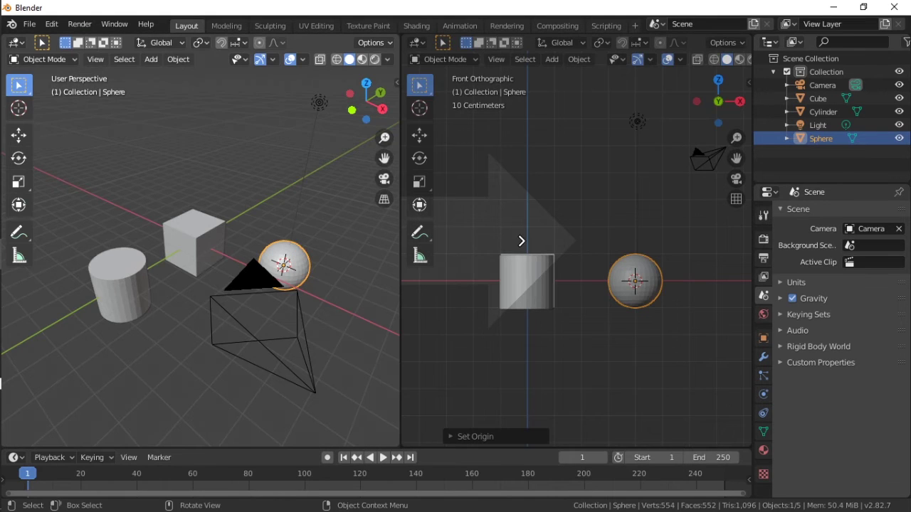
{"action": "left_click", "coordinate": [521, 242]}
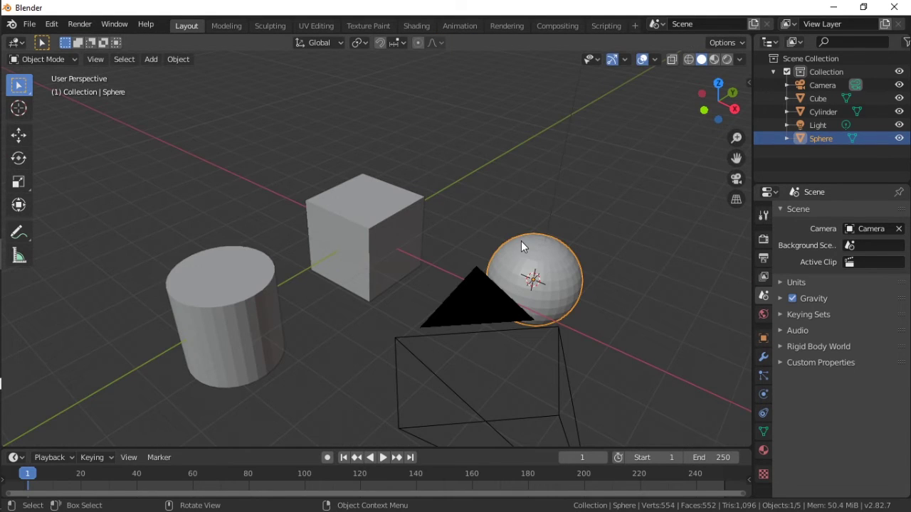
Delete the sphere and the cylinder from the scene.
{"action": "scroll", "coordinate": [521, 241], "scroll_direction": "down", "scroll_amount": 2}
{"action": "scroll", "coordinate": [522, 245], "scroll_direction": "up", "scroll_amount": 3}
{"action": "left_click", "coordinate": [554, 278]}
{"action": "key", "text": "Delete"}
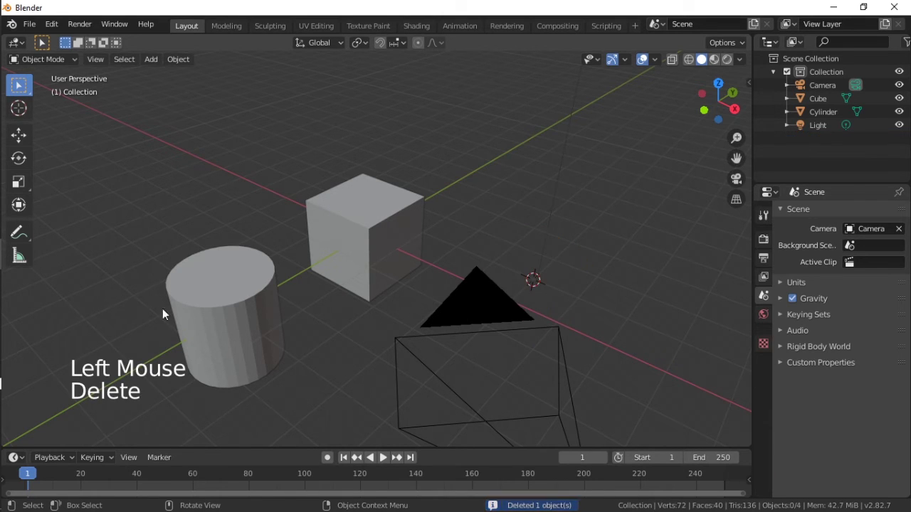
{"action": "left_click", "coordinate": [233, 317]}
{"action": "key", "text": "Delete"}
Select the cube and switch it to Edit Mode.
{"action": "left_click", "coordinate": [383, 270]}
{"action": "middle_click_drag", "start_coordinate": [383, 271], "coordinate": [434, 226]}
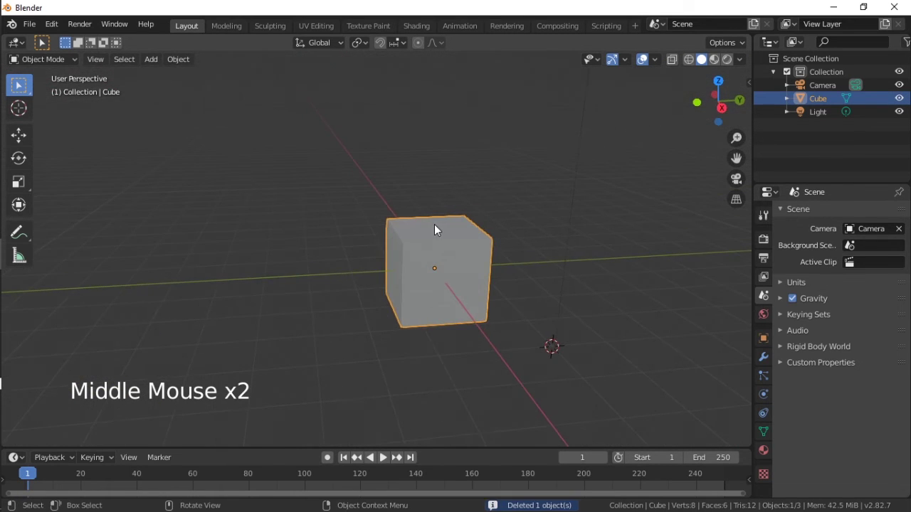
{"action": "scroll", "coordinate": [446, 270], "scroll_direction": "up", "scroll_amount": 2}
{"action": "mouse_move", "coordinate": [447, 269]}
{"action": "middle_mouse_down"}
{"action": "mouse_move", "coordinate": [434, 283]}
{"action": "mouse_move", "coordinate": [451, 286]}
{"action": "middle_mouse_up"}
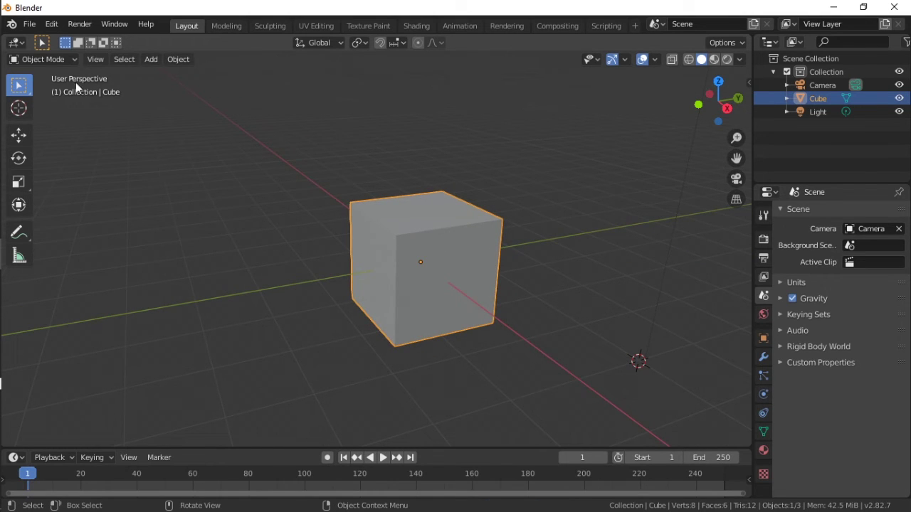
{"action": "left_click", "coordinate": [32, 59]}
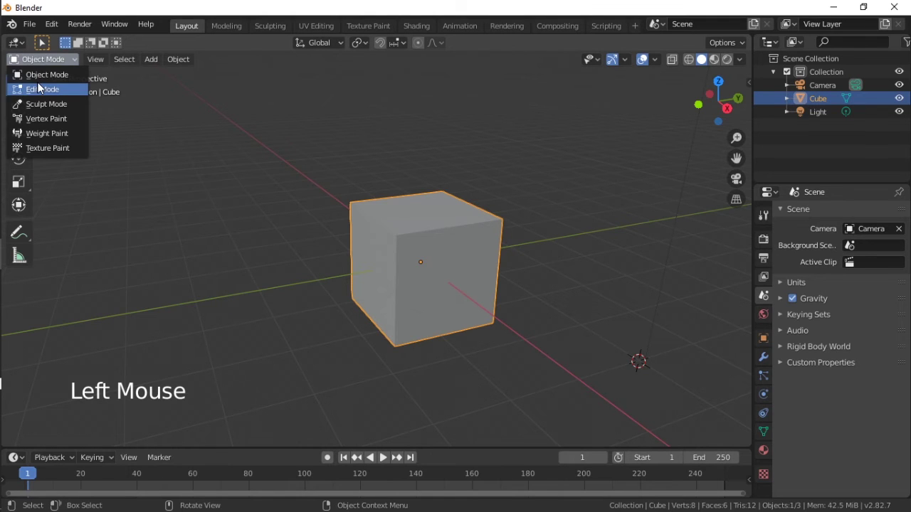
{"action": "left_click", "coordinate": [36, 89]}
{"action": "mouse_move", "coordinate": [463, 304]}
{"action": "middle_mouse_down"}
{"action": "mouse_move", "coordinate": [402, 301]}
{"action": "mouse_move", "coordinate": [508, 309]}
{"action": "mouse_move", "coordinate": [465, 309]}
{"action": "middle_mouse_up"}
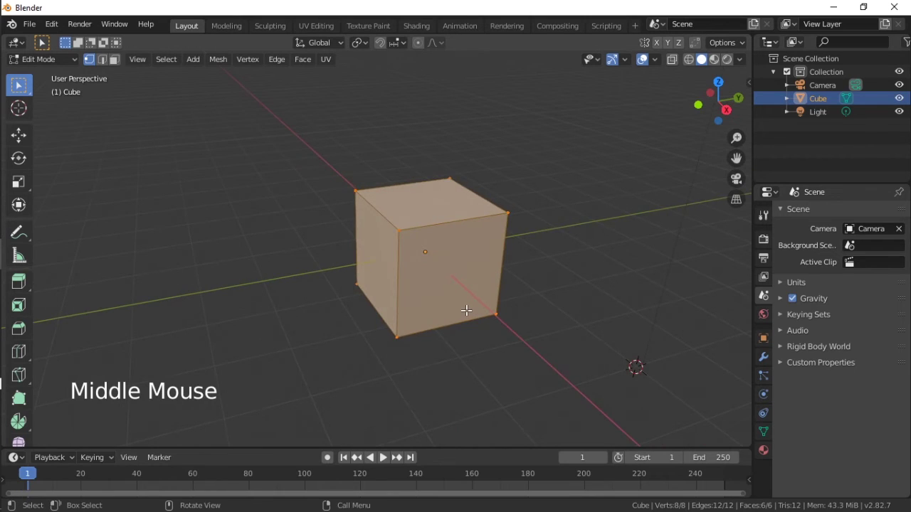
{"action": "scroll", "coordinate": [466, 310], "scroll_direction": "up", "scroll_amount": 3}
{"action": "scroll", "coordinate": [466, 310], "scroll_direction": "up", "scroll_amount": 2}
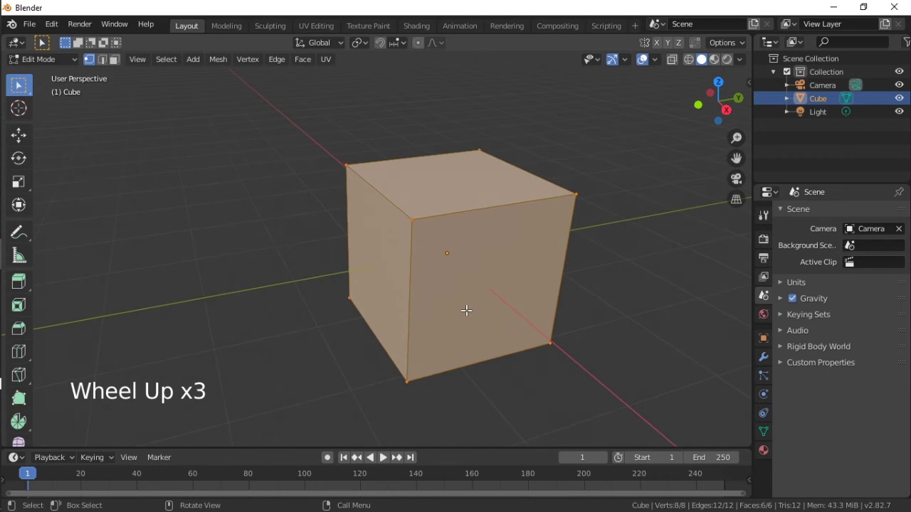
Switch the cube back to Object Mode and return it to Edit Mode.
{"action": "left_click", "coordinate": [74, 65]}
{"action": "left_click", "coordinate": [72, 77]}
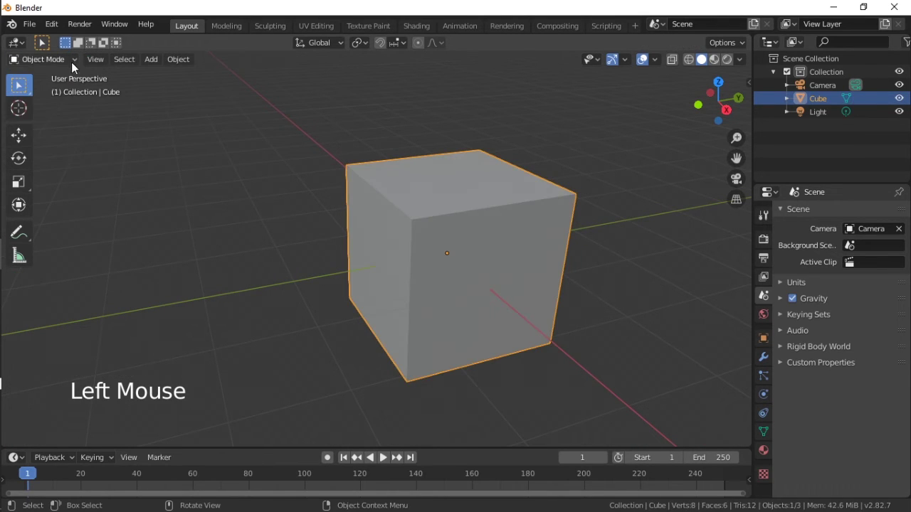
{"action": "left_click", "coordinate": [71, 62]}
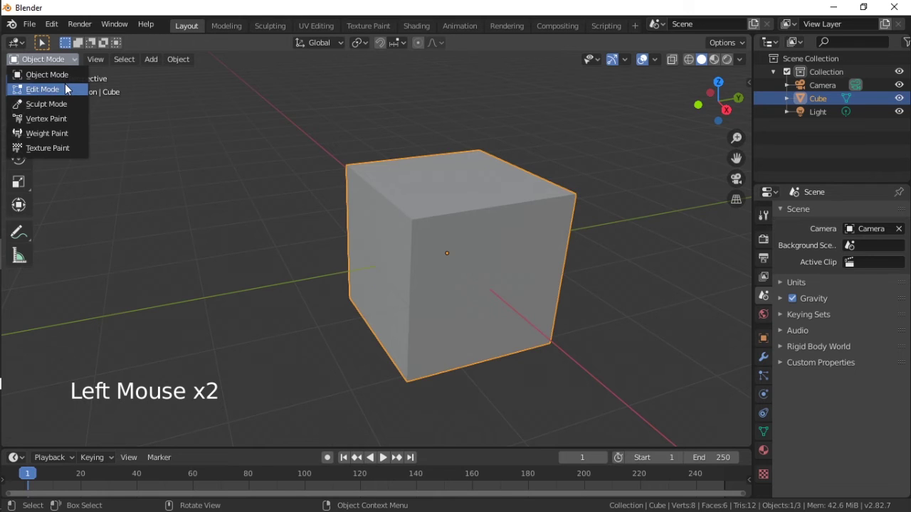
{"action": "left_click", "coordinate": [65, 89]}
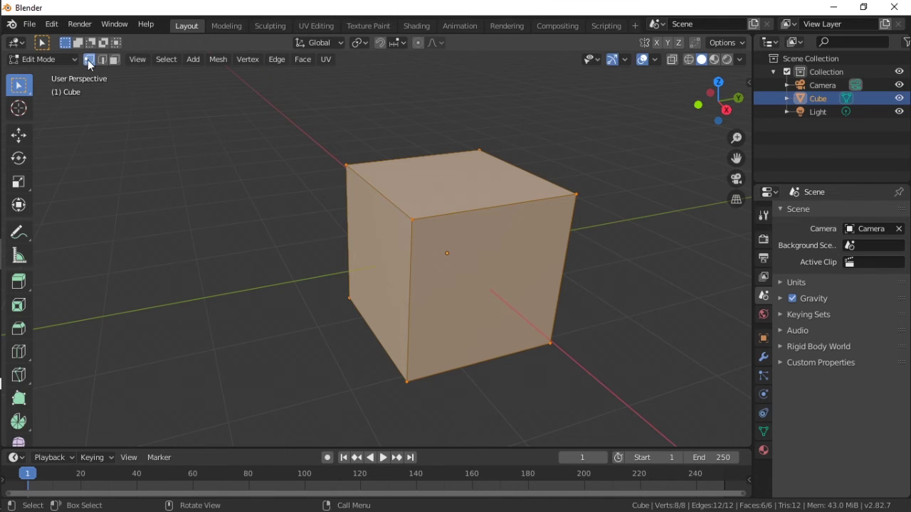
Select the cube's top corner vertices one at a time, ending with the far corner on the negative Y side.
{"action": "left_click", "coordinate": [413, 220]}
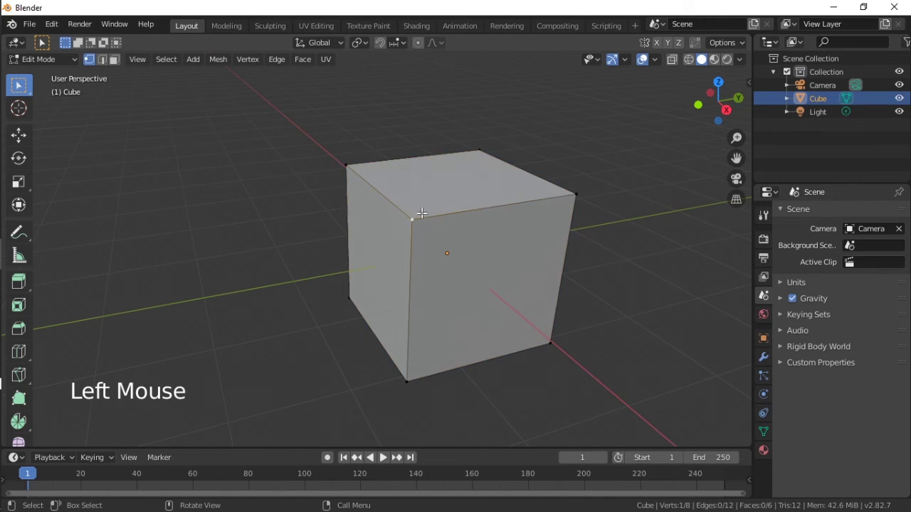
{"action": "middle_click_drag", "start_coordinate": [535, 222], "coordinate": [493, 211]}
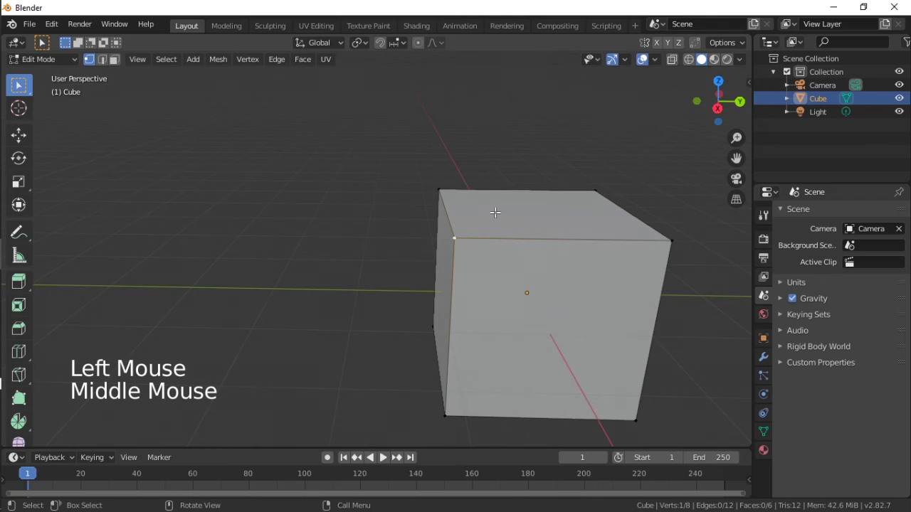
{"action": "left_click", "coordinate": [671, 240]}
{"action": "left_click", "coordinate": [593, 190]}
{"action": "left_click", "coordinate": [439, 189]}
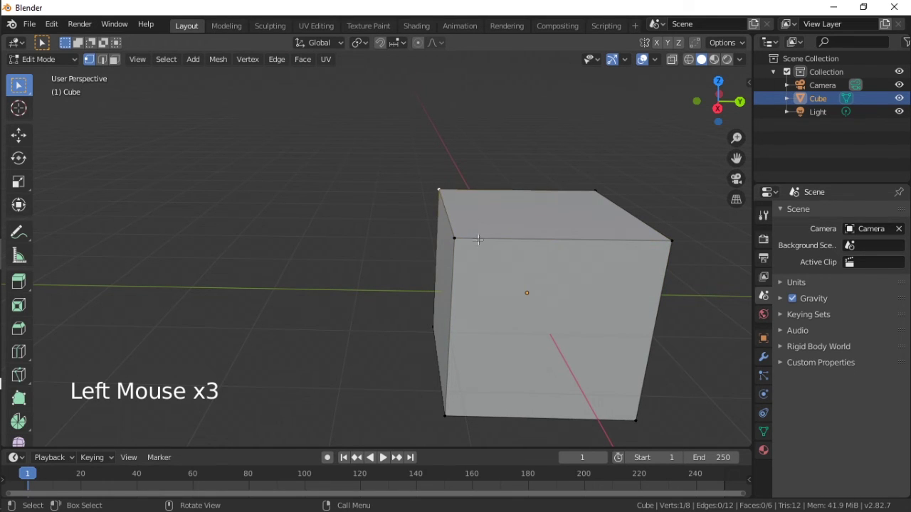
{"action": "left_click", "coordinate": [595, 189]}
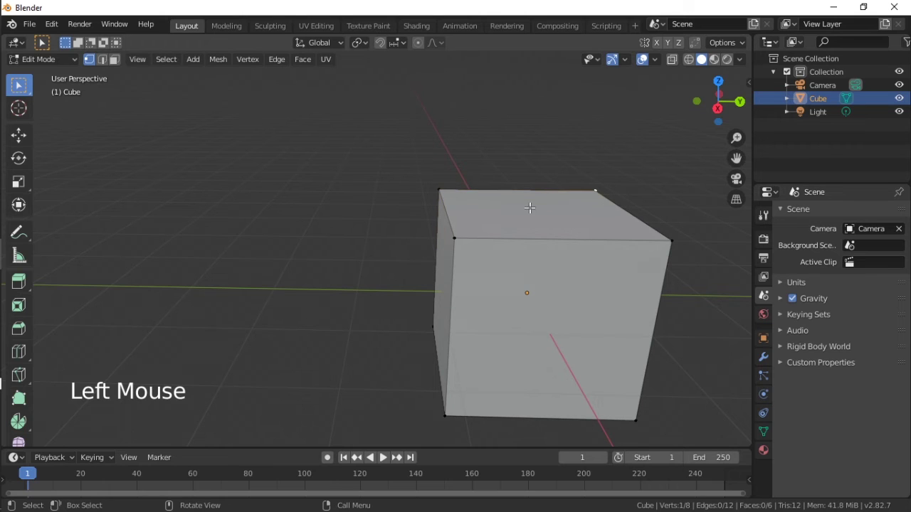
{"action": "left_click", "coordinate": [445, 189]}
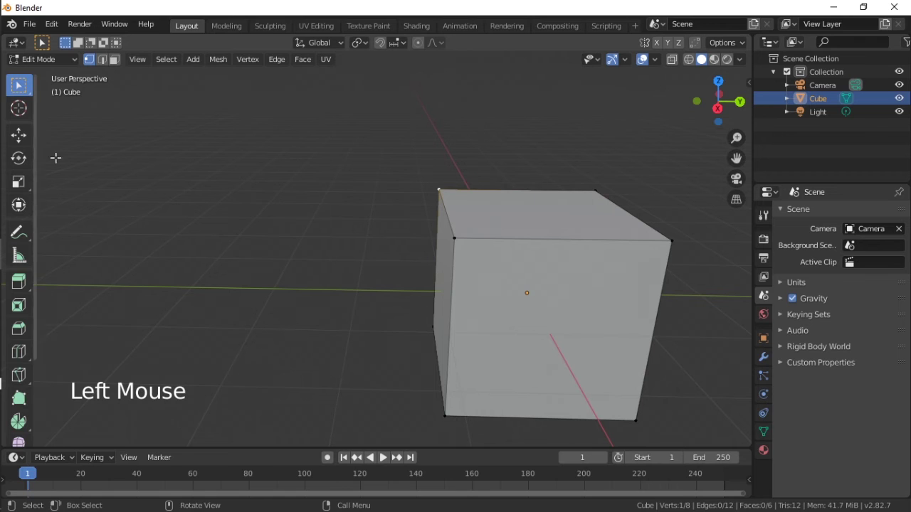
Try moving the selected top corner vertex outward along the Y and X axes, and undo both moves.
{"action": "left_click", "coordinate": [24, 136]}
{"action": "left_click_drag", "start_coordinate": [485, 190], "coordinate": [390, 189]}
{"action": "middle_click_drag", "start_coordinate": [363, 260], "coordinate": [378, 239]}
{"action": "scroll", "coordinate": [372, 258], "scroll_direction": "down", "scroll_amount": 2}
{"action": "scroll", "coordinate": [378, 239], "scroll_direction": "down", "scroll_amount": 1}
{"action": "scroll", "coordinate": [378, 240], "scroll_direction": "down", "scroll_amount": 1}
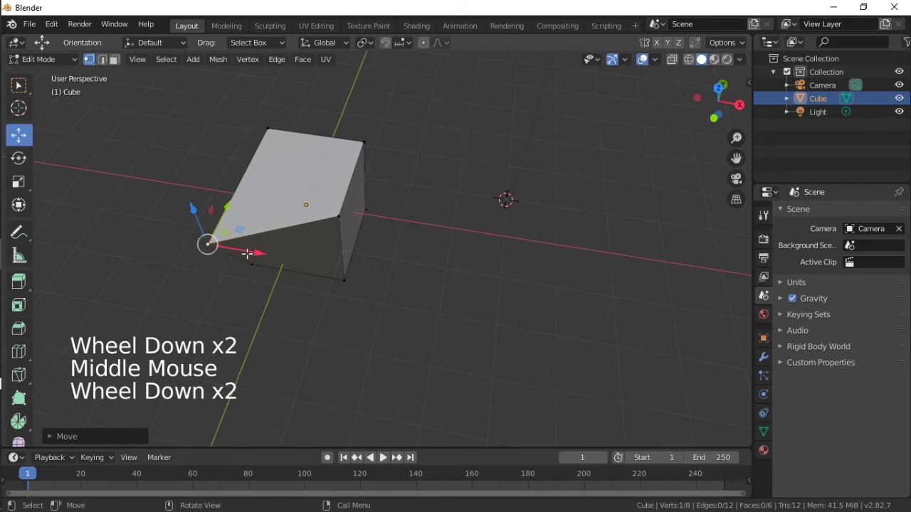
{"action": "left_click_drag", "start_coordinate": [249, 251], "coordinate": [195, 227]}
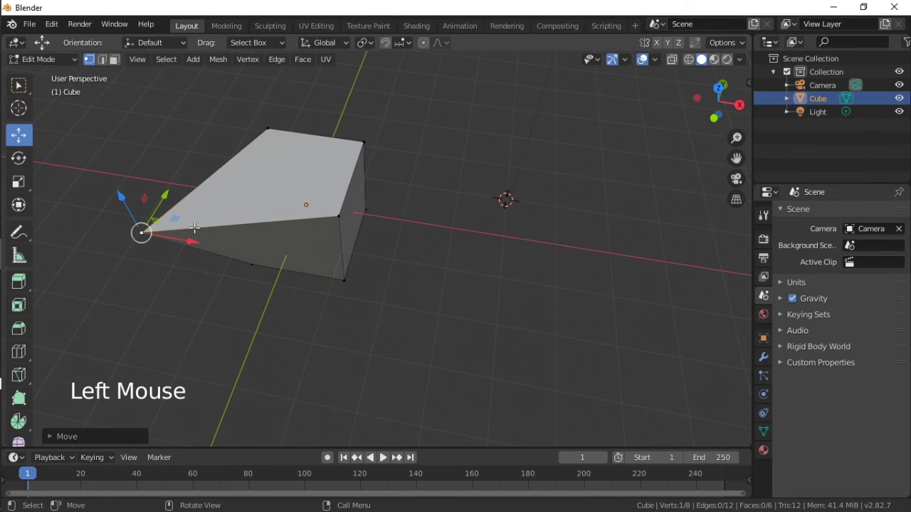
{"action": "key", "text": "ctrl+z"}
{"action": "key", "text": "ctrl+z"}
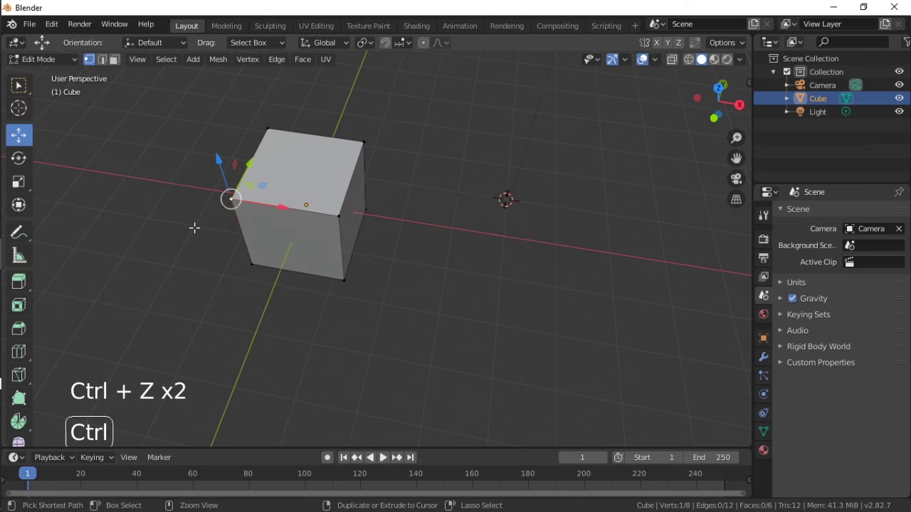
Switch to edge selection, try moving the cube's front top edge, and undo the move.
{"action": "left_click", "coordinate": [102, 62]}
{"action": "left_click", "coordinate": [276, 205]}
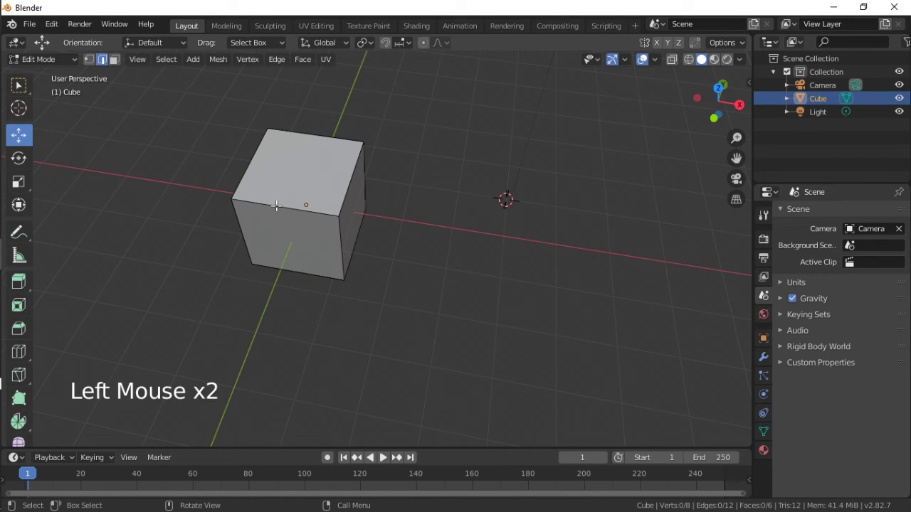
{"action": "left_click_drag", "start_coordinate": [293, 201], "coordinate": [331, 128]}
{"action": "key", "text": "ctrl+z"}
Switch to face selection, select the cube's top face and move it along the Z axis.
{"action": "left_click", "coordinate": [114, 59]}
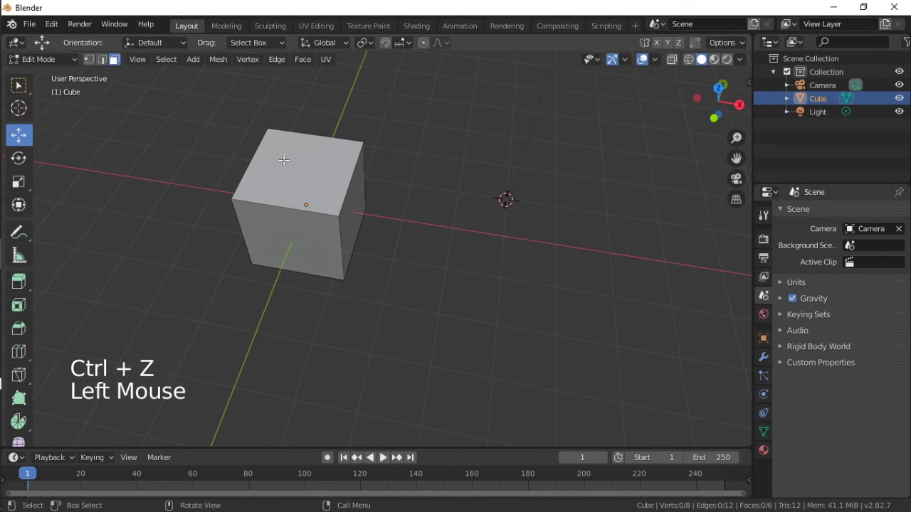
{"action": "left_click", "coordinate": [306, 207]}
{"action": "middle_click_drag", "start_coordinate": [306, 206], "coordinate": [306, 174]}
{"action": "left_click_drag", "start_coordinate": [356, 149], "coordinate": [357, 174]}
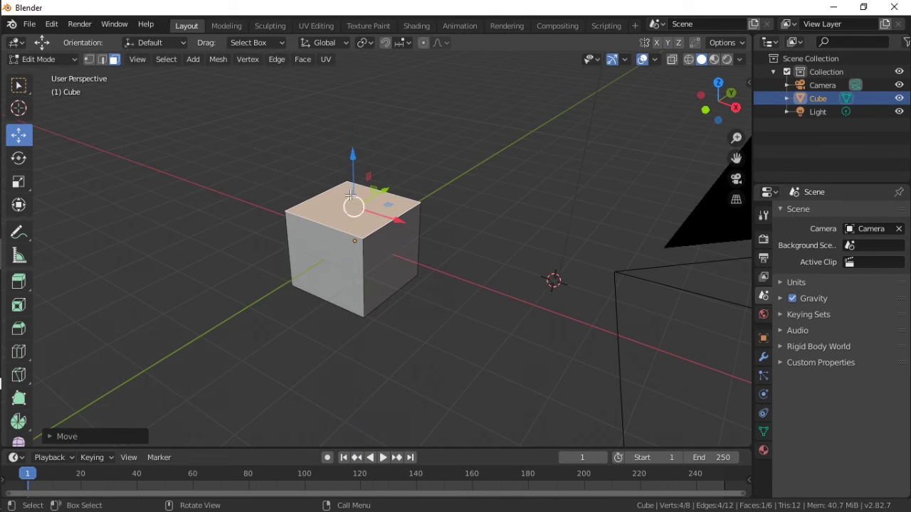
Try scaling down the cube's top face and moving it along Z, and undo both changes.
{"action": "key", "text": "s"}
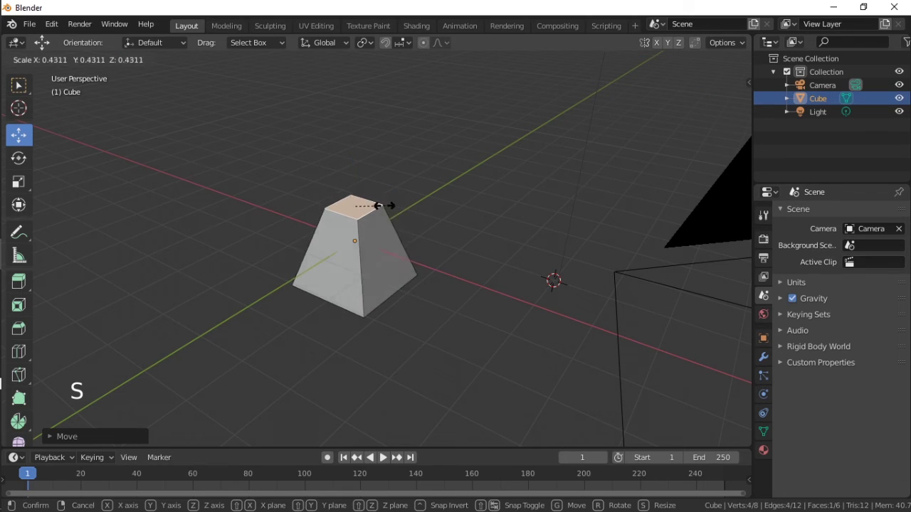
{"action": "left_click", "coordinate": [364, 204]}
{"action": "left_click_drag", "start_coordinate": [350, 165], "coordinate": [352, 220]}
{"action": "middle_click_drag", "start_coordinate": [431, 281], "coordinate": [321, 281]}
{"action": "key", "text": "ctrl+z"}
{"action": "key", "text": "ctrl+z"}
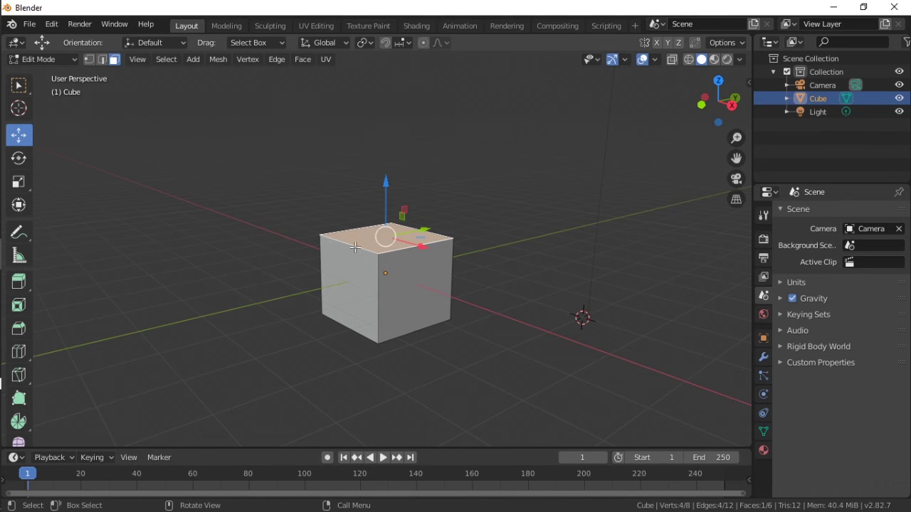
Lower the cube's top face along Z to form a thin slab, and select the whole mesh.
{"action": "scroll", "coordinate": [333, 263], "scroll_direction": "down", "scroll_amount": 2}
{"action": "scroll", "coordinate": [333, 263], "scroll_direction": "up", "scroll_amount": 3}
{"action": "mouse_move", "coordinate": [361, 282]}
{"action": "middle_mouse_down"}
{"action": "mouse_move", "coordinate": [401, 299]}
{"action": "mouse_move", "coordinate": [341, 280]}
{"action": "mouse_move", "coordinate": [365, 297]}
{"action": "mouse_move", "coordinate": [377, 285]}
{"action": "mouse_move", "coordinate": [371, 293]}
{"action": "middle_mouse_up"}
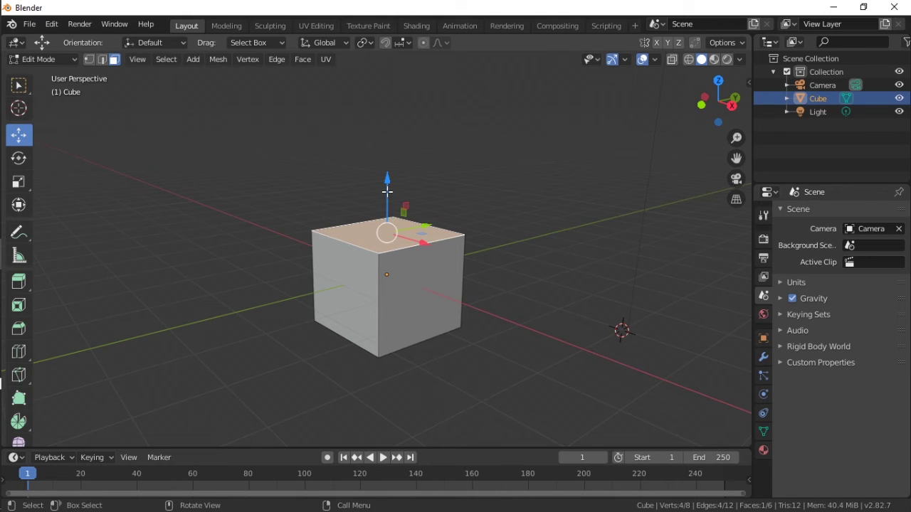
{"action": "left_click_drag", "start_coordinate": [387, 191], "coordinate": [387, 274]}
{"action": "mouse_move", "coordinate": [387, 311]}
{"action": "middle_mouse_down"}
{"action": "mouse_move", "coordinate": [444, 278]}
{"action": "mouse_move", "coordinate": [402, 253]}
{"action": "mouse_move", "coordinate": [352, 270]}
{"action": "mouse_move", "coordinate": [328, 307]}
{"action": "mouse_move", "coordinate": [366, 317]}
{"action": "mouse_move", "coordinate": [386, 304]}
{"action": "middle_mouse_up"}
{"action": "scroll", "coordinate": [385, 313], "scroll_direction": "down", "scroll_amount": 2}
{"action": "scroll", "coordinate": [387, 331], "scroll_direction": "up", "scroll_amount": 1}
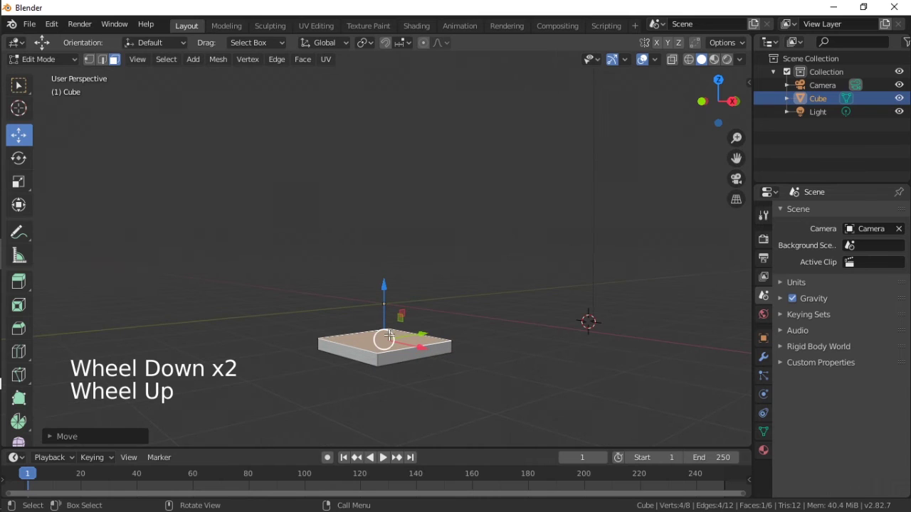
{"action": "key", "text": "a"}
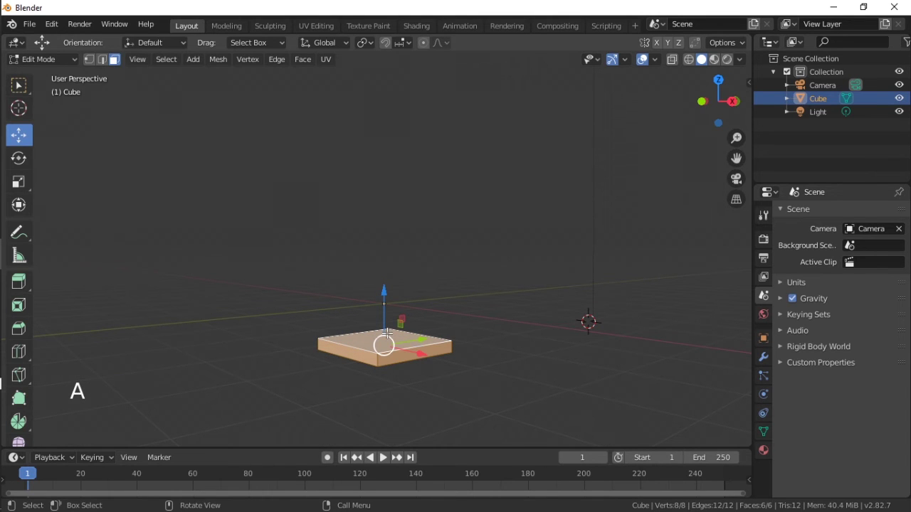
Raise the whole selected slab along Z until its underside sits near the object's origin.
{"action": "middle_click_drag", "start_coordinate": [387, 332], "coordinate": [463, 270]}
{"action": "scroll", "coordinate": [364, 350], "scroll_direction": "up", "scroll_amount": 4}
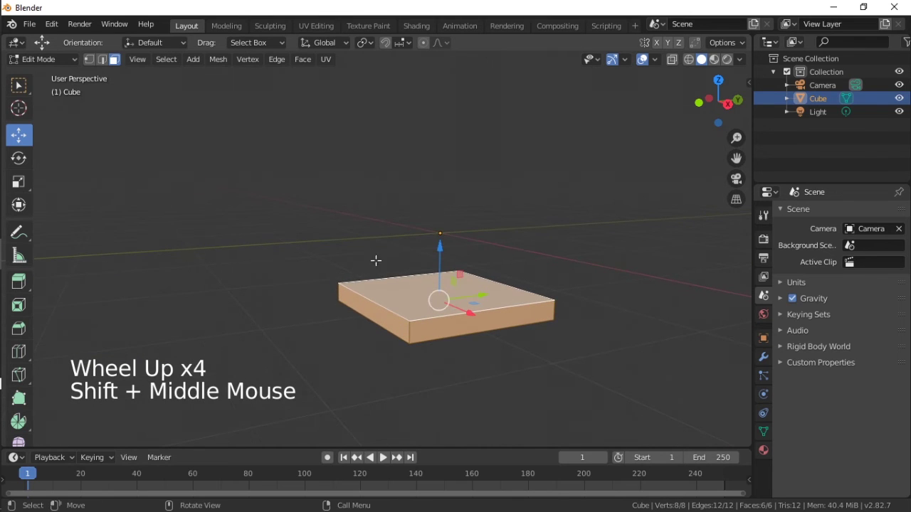
{"action": "left_click_drag", "start_coordinate": [439, 253], "coordinate": [441, 189]}
{"action": "middle_click_drag", "start_coordinate": [441, 188], "coordinate": [396, 256]}
{"action": "middle_click_drag", "start_coordinate": [429, 254], "coordinate": [500, 223]}
{"action": "left_click", "coordinate": [496, 206]}
{"action": "left_click_drag", "start_coordinate": [496, 207], "coordinate": [488, 191]}
{"action": "middle_click_drag", "start_coordinate": [457, 282], "coordinate": [459, 276]}
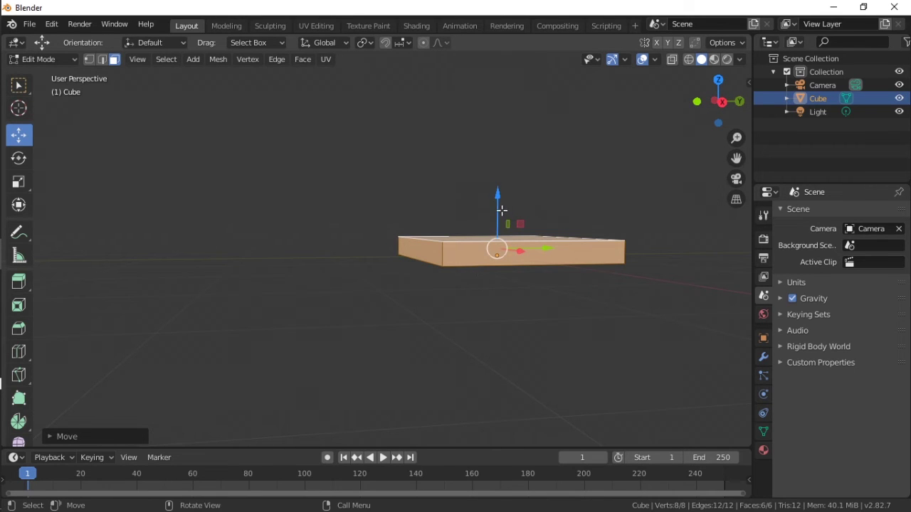
Split the 3D viewport vertically and set the new one to the Front view, framed closely on the slab's end.
{"action": "middle_click_drag", "start_coordinate": [485, 249], "coordinate": [685, 180]}
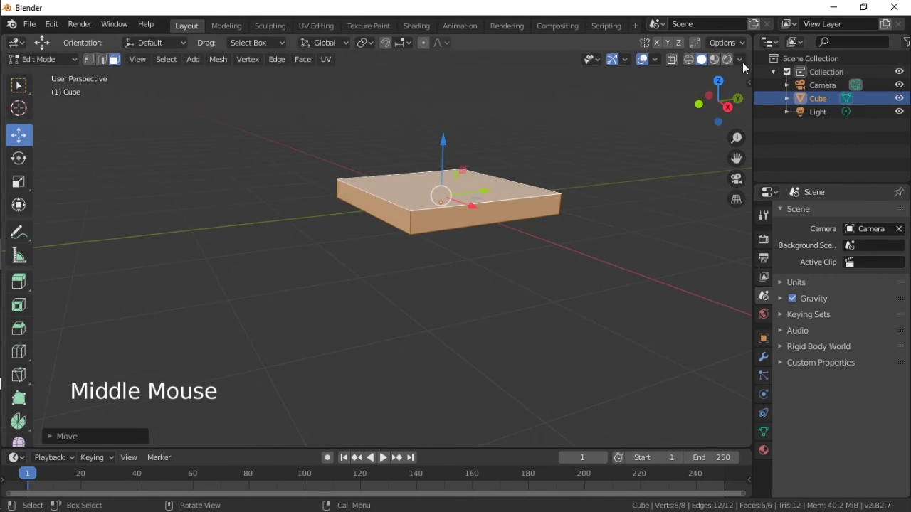
{"action": "left_click_drag", "start_coordinate": [742, 62], "coordinate": [435, 95]}
{"action": "middle_click", "coordinate": [508, 210]}
{"action": "key", "text": "KP_1"}
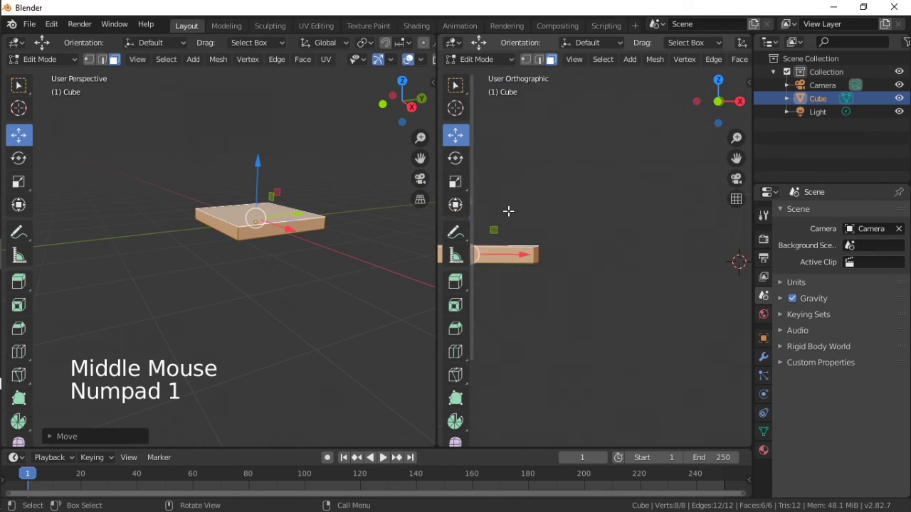
{"action": "scroll", "coordinate": [526, 235], "scroll_direction": "down", "scroll_amount": 2}
{"action": "middle_click_drag", "start_coordinate": [534, 246], "coordinate": [615, 242], "text": "shift"}
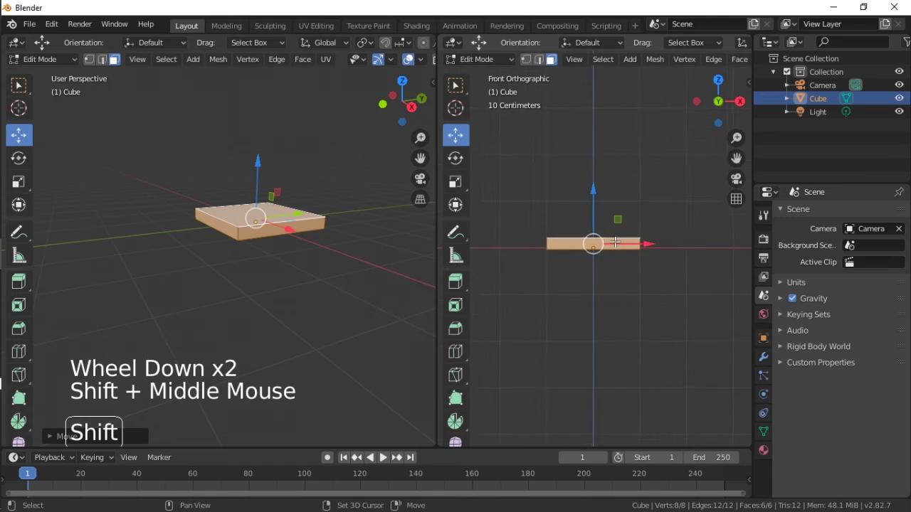
{"action": "scroll", "coordinate": [615, 242], "scroll_direction": "up", "scroll_amount": 6}
{"action": "middle_click_drag", "start_coordinate": [449, 248], "coordinate": [544, 264], "text": "shift"}
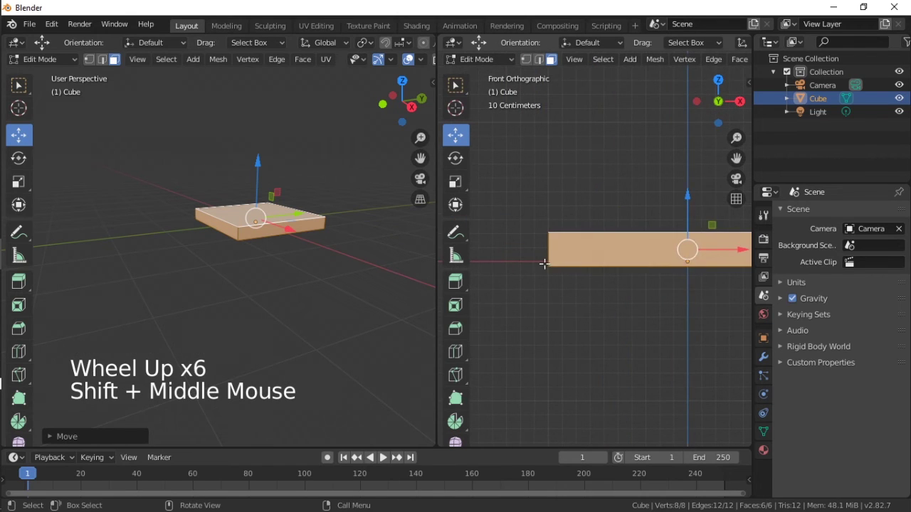
{"action": "scroll", "coordinate": [543, 264], "scroll_direction": "up", "scroll_amount": 3}
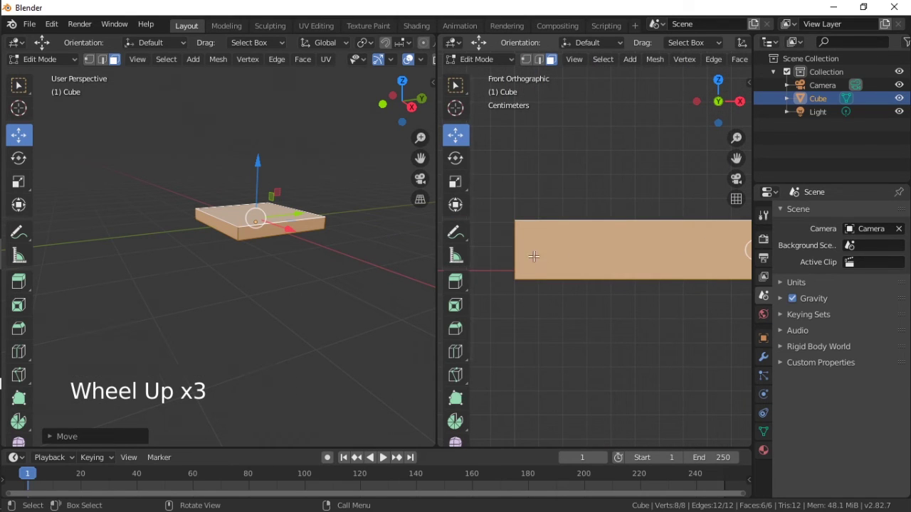
Move the whole slab slightly up along Z so its bottom edge aligns with the X axis line in the Front view.
{"action": "middle_click", "coordinate": [256, 180]}
{"action": "mouse_move", "coordinate": [256, 180]}
{"action": "left_mouse_down"}
{"action": "mouse_move", "coordinate": [261, 172]}
{"action": "mouse_move", "coordinate": [248, 173]}
{"action": "left_mouse_up"}
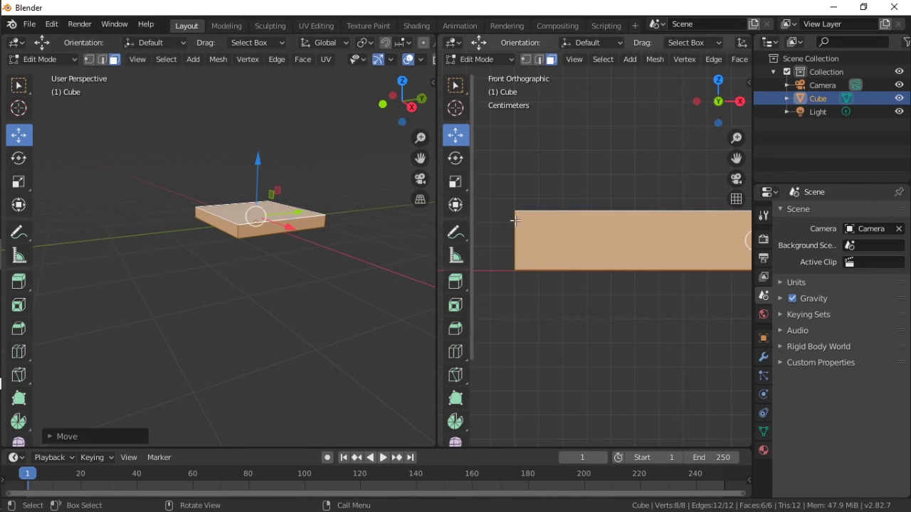
{"action": "scroll", "coordinate": [626, 270], "scroll_direction": "down", "scroll_amount": 5}
{"action": "scroll", "coordinate": [298, 236], "scroll_direction": "up", "scroll_amount": 3}
Select the slab's end face on the positive X side and move it outward along X to lengthen the slab.
{"action": "middle_click_drag", "start_coordinate": [343, 239], "coordinate": [296, 252]}
{"action": "scroll", "coordinate": [299, 235], "scroll_direction": "down", "scroll_amount": 2}
{"action": "scroll", "coordinate": [296, 252], "scroll_direction": "down", "scroll_amount": 2}
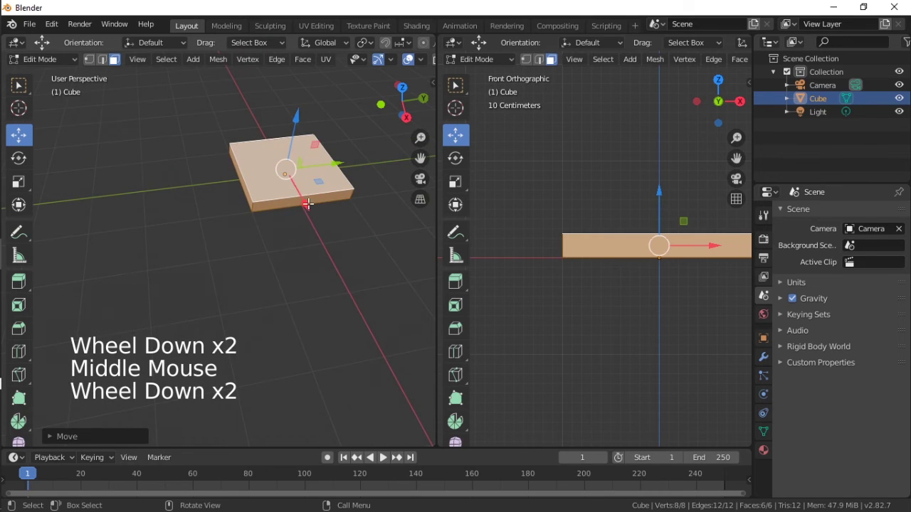
{"action": "left_click", "coordinate": [287, 201]}
{"action": "mouse_move", "coordinate": [304, 203]}
{"action": "middle_mouse_down"}
{"action": "mouse_move", "coordinate": [325, 203]}
{"action": "mouse_move", "coordinate": [307, 216]}
{"action": "middle_mouse_up"}
{"action": "left_click_drag", "start_coordinate": [307, 217], "coordinate": [364, 296]}
Select the slab's long side face on the negative Y side and adjust its position along the Y axis.
{"action": "left_click", "coordinate": [266, 249]}
{"action": "left_click_drag", "start_coordinate": [289, 198], "coordinate": [267, 202]}
{"action": "mouse_move", "coordinate": [267, 202]}
{"action": "middle_mouse_down"}
{"action": "mouse_move", "coordinate": [299, 206]}
{"action": "mouse_move", "coordinate": [253, 204]}
{"action": "middle_mouse_up"}
{"action": "left_click_drag", "start_coordinate": [260, 212], "coordinate": [264, 210]}
{"action": "middle_click_drag", "start_coordinate": [273, 272], "coordinate": [276, 271]}
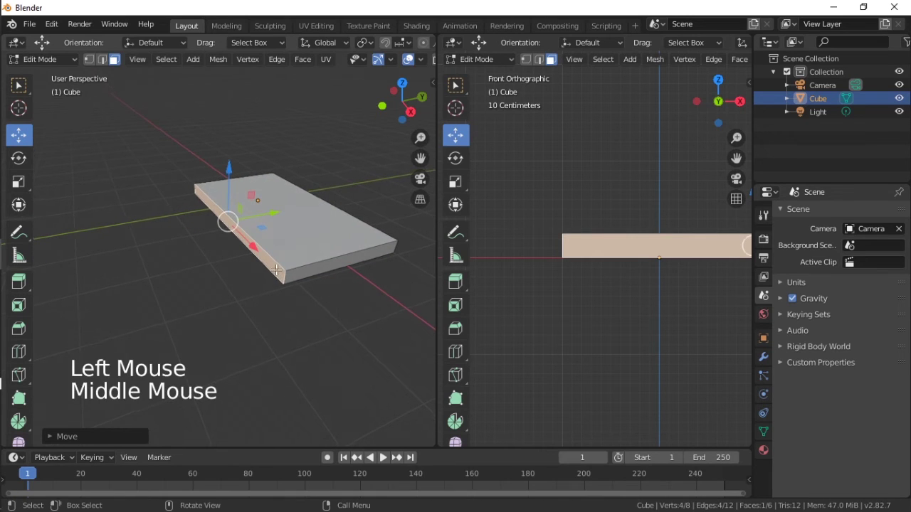
Lower the slab's top face along Z to make it thinner, and select the bottom face.
{"action": "left_click", "coordinate": [304, 199]}
{"action": "left_click_drag", "start_coordinate": [284, 168], "coordinate": [281, 175]}
{"action": "middle_click_drag", "start_coordinate": [285, 295], "coordinate": [320, 154]}
{"action": "scroll", "coordinate": [392, 230], "scroll_direction": "up", "scroll_amount": 2}
{"action": "middle_click_drag", "start_coordinate": [311, 232], "coordinate": [252, 166]}
{"action": "left_click", "coordinate": [307, 289]}
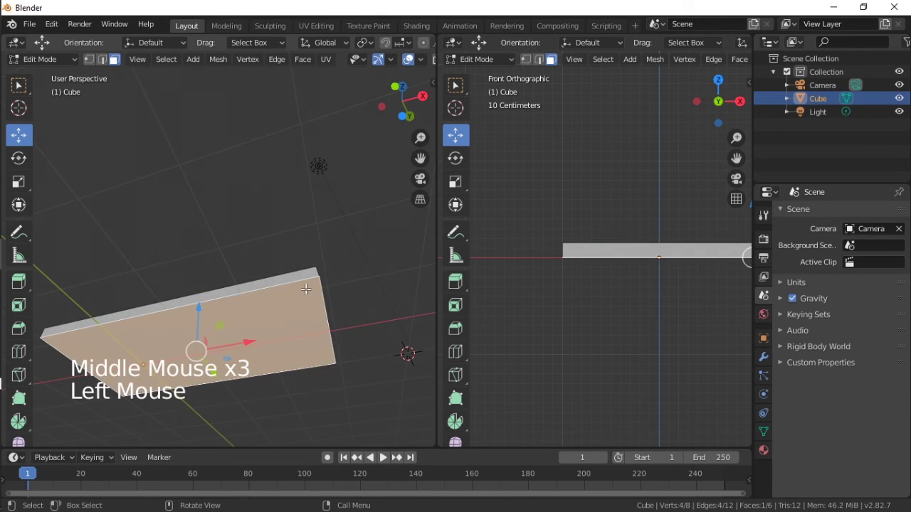
Add a single loop cut across the slab's width and slide it slightly toward the positive X end.
{"action": "middle_click_drag", "start_coordinate": [240, 303], "coordinate": [238, 370]}
{"action": "middle_click_drag", "start_coordinate": [230, 275], "coordinate": [236, 380]}
{"action": "scroll", "coordinate": [256, 260], "scroll_direction": "up", "scroll_amount": 2}
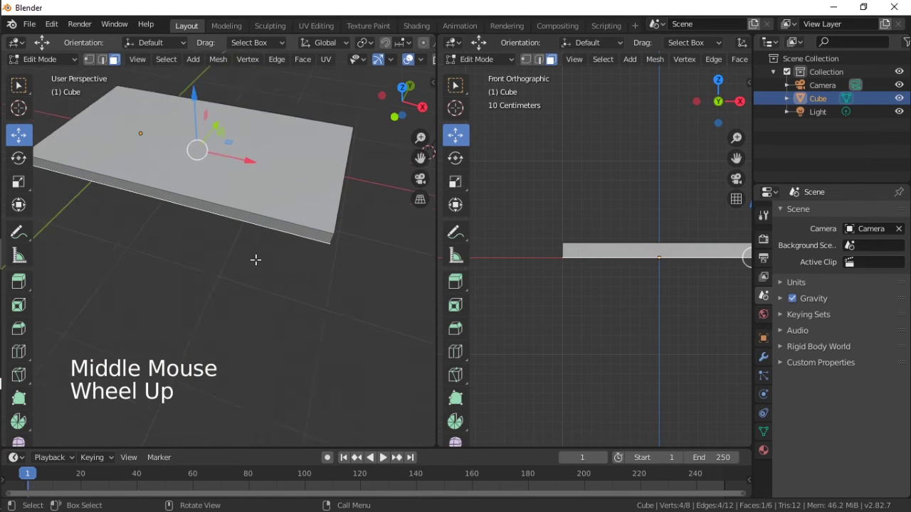
{"action": "middle_click_drag", "start_coordinate": [222, 189], "coordinate": [291, 260], "text": "shift"}
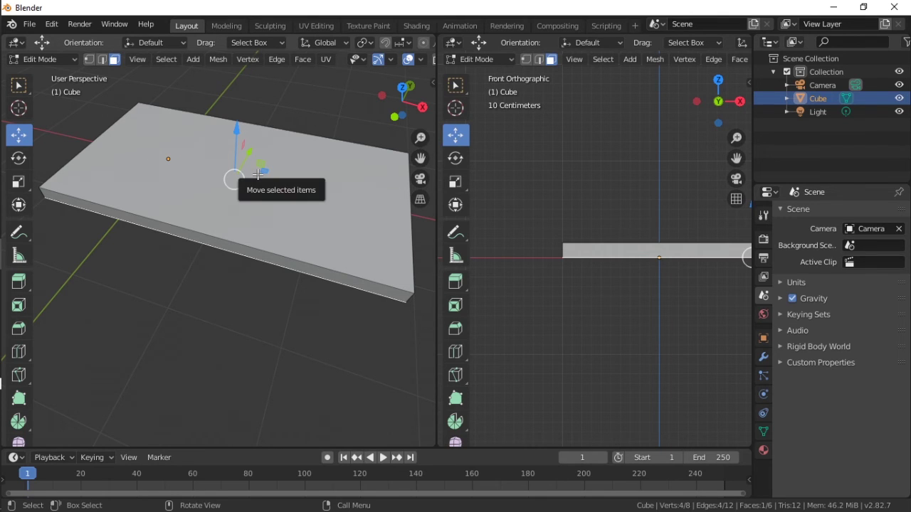
{"action": "middle_click_drag", "start_coordinate": [257, 174], "coordinate": [296, 192]}
{"action": "middle_click_drag", "start_coordinate": [375, 243], "coordinate": [365, 304]}
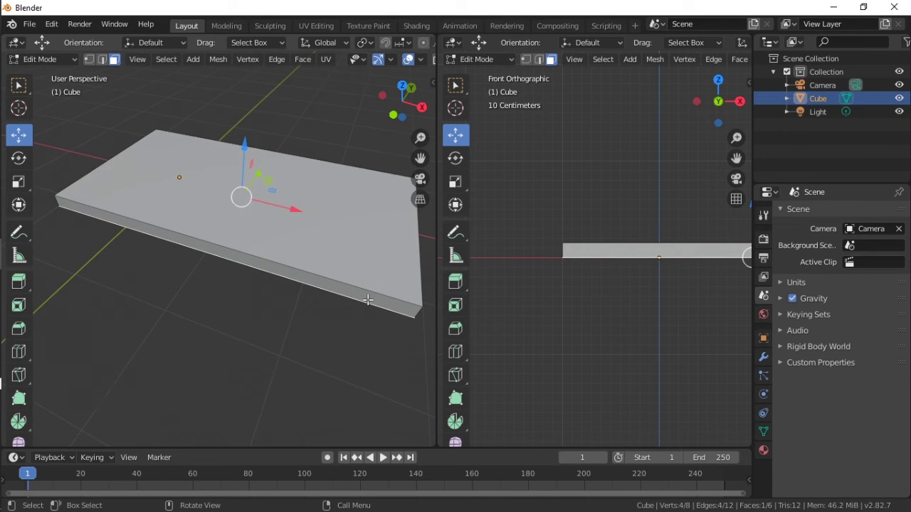
{"action": "middle_click_drag", "start_coordinate": [335, 225], "coordinate": [291, 206], "text": "shift"}
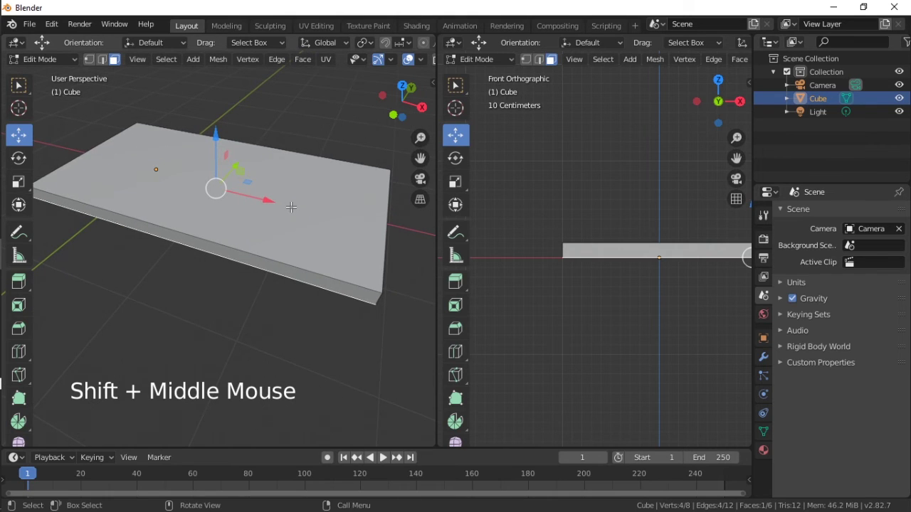
{"action": "scroll", "coordinate": [296, 218], "scroll_direction": "down", "scroll_amount": 2}
{"action": "scroll", "coordinate": [295, 219], "scroll_direction": "up", "scroll_amount": 2}
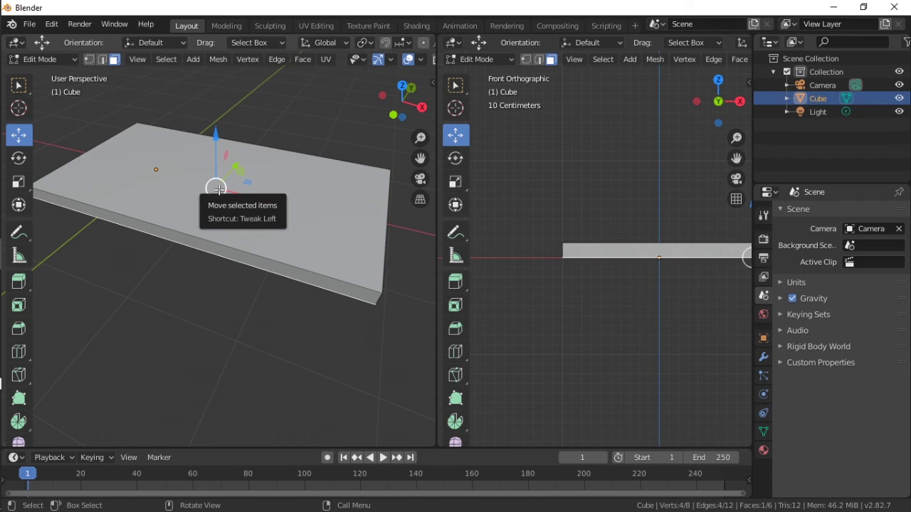
{"action": "key", "text": "ctrl"}
{"action": "key", "text": "ctrl+r"}
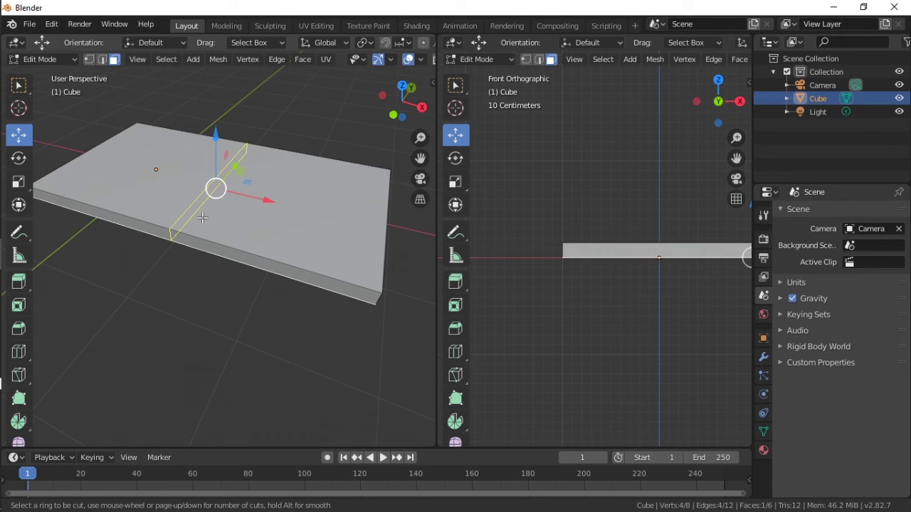
{"action": "left_click", "coordinate": [202, 218]}
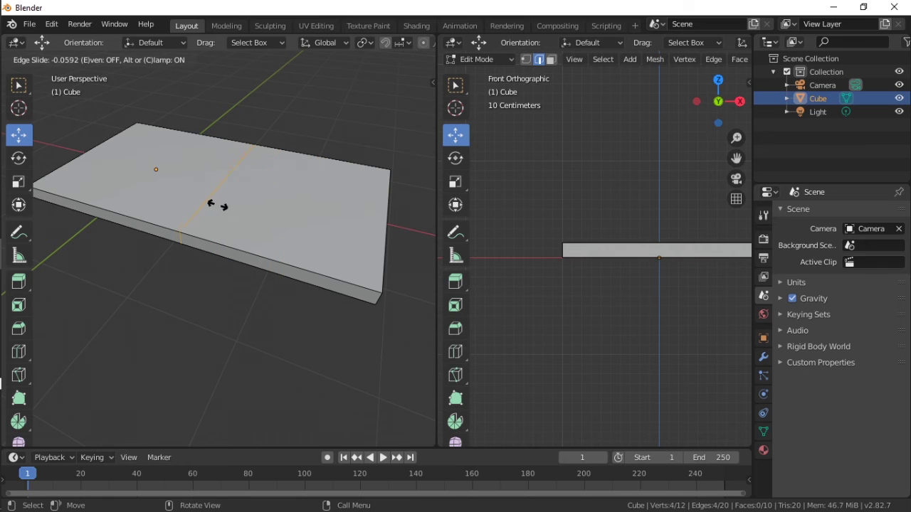
{"action": "left_click", "coordinate": [222, 206]}
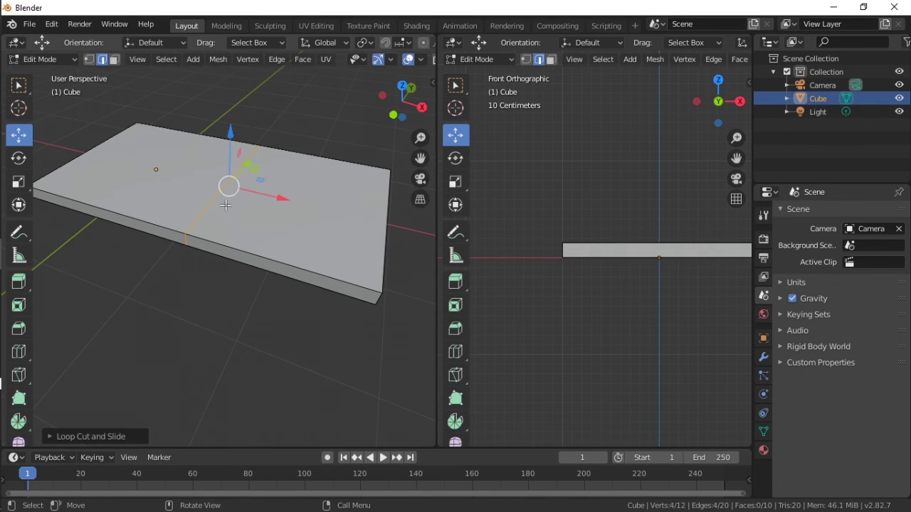
Try raising the loop cut along Z to form a peak, and undo both the move and the cut.
{"action": "middle_click_drag", "start_coordinate": [251, 229], "coordinate": [224, 185]}
{"action": "left_click_drag", "start_coordinate": [232, 160], "coordinate": [224, 467]}
{"action": "scroll", "coordinate": [251, 255], "scroll_direction": "down", "scroll_amount": 2}
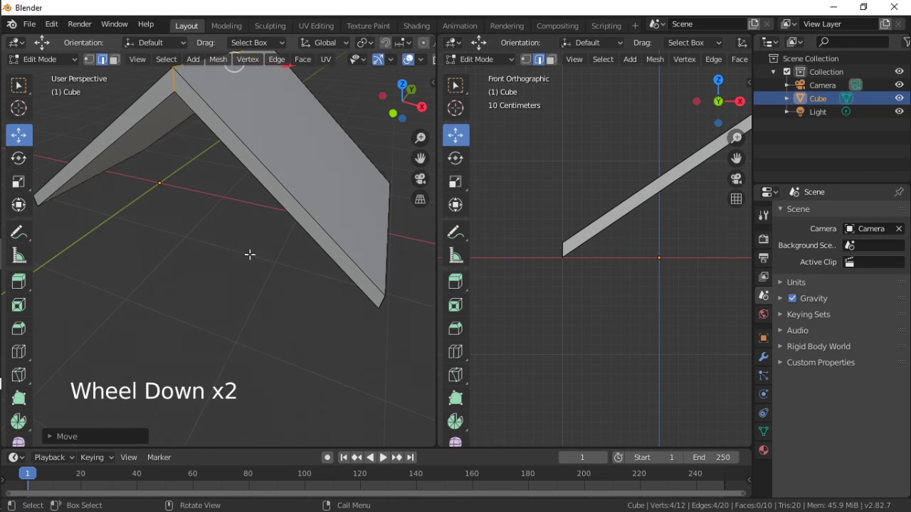
{"action": "middle_click_drag", "start_coordinate": [249, 254], "coordinate": [266, 340]}
{"action": "scroll", "coordinate": [254, 289], "scroll_direction": "down", "scroll_amount": 3}
{"action": "scroll", "coordinate": [254, 289], "scroll_direction": "down", "scroll_amount": 2}
{"action": "mouse_move", "coordinate": [235, 260]}
{"action": "middle_mouse_down"}
{"action": "mouse_move", "coordinate": [207, 235]}
{"action": "mouse_move", "coordinate": [228, 256]}
{"action": "middle_mouse_up"}
{"action": "key", "text": "ctrl+z"}
{"action": "key", "text": "ctrl+z"}
{"action": "scroll", "coordinate": [208, 235], "scroll_direction": "up", "scroll_amount": 2}
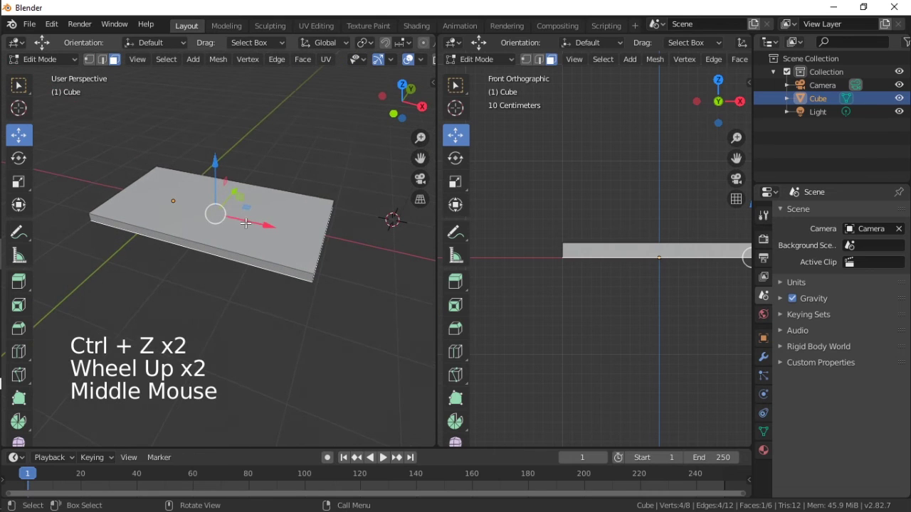
Join the two 3D viewports back into one, keeping the User Perspective view.
{"action": "right_click", "coordinate": [437, 266]}
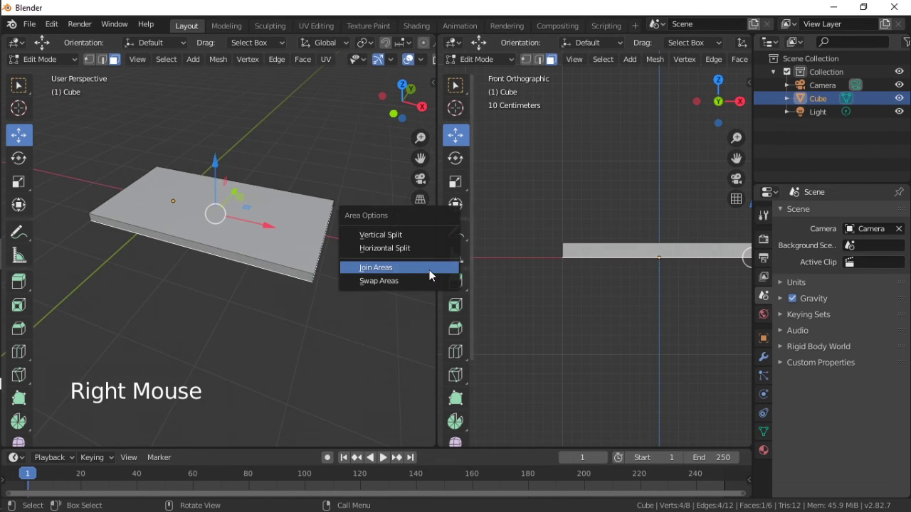
{"action": "left_click", "coordinate": [429, 270]}
{"action": "left_click", "coordinate": [450, 268]}
Add two evenly spaced loop cuts across the slab's width without sliding them.
{"action": "scroll", "coordinate": [414, 255], "scroll_direction": "up", "scroll_amount": 1}
{"action": "mouse_move", "coordinate": [415, 252]}
{"action": "middle_mouse_down"}
{"action": "mouse_move", "coordinate": [420, 197]}
{"action": "mouse_move", "coordinate": [407, 240]}
{"action": "middle_mouse_up"}
{"action": "scroll", "coordinate": [405, 199], "scroll_direction": "up", "scroll_amount": 2}
{"action": "middle_click_drag", "start_coordinate": [404, 199], "coordinate": [404, 246], "text": "shift"}
{"action": "key", "text": "ctrl+r"}
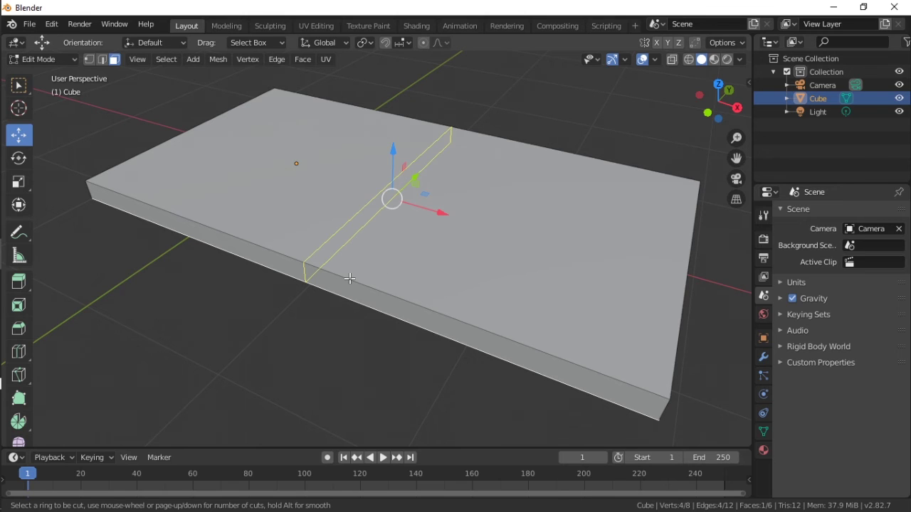
{"action": "scroll", "coordinate": [349, 278], "scroll_direction": "up", "scroll_amount": 1}
{"action": "scroll", "coordinate": [350, 279], "scroll_direction": "down", "scroll_amount": 1}
{"action": "scroll", "coordinate": [349, 278], "scroll_direction": "up", "scroll_amount": 1}
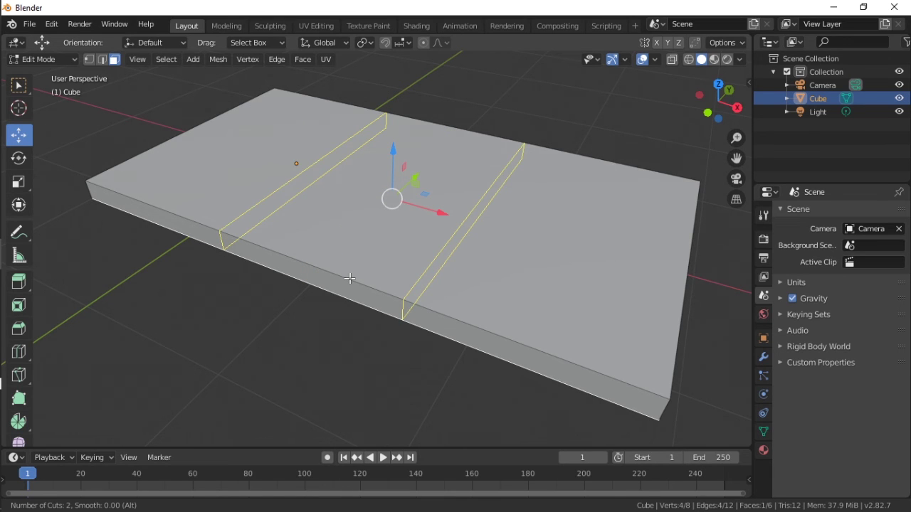
{"action": "scroll", "coordinate": [349, 278], "scroll_direction": "up", "scroll_amount": 2}
{"action": "scroll", "coordinate": [350, 278], "scroll_direction": "up", "scroll_amount": 10}
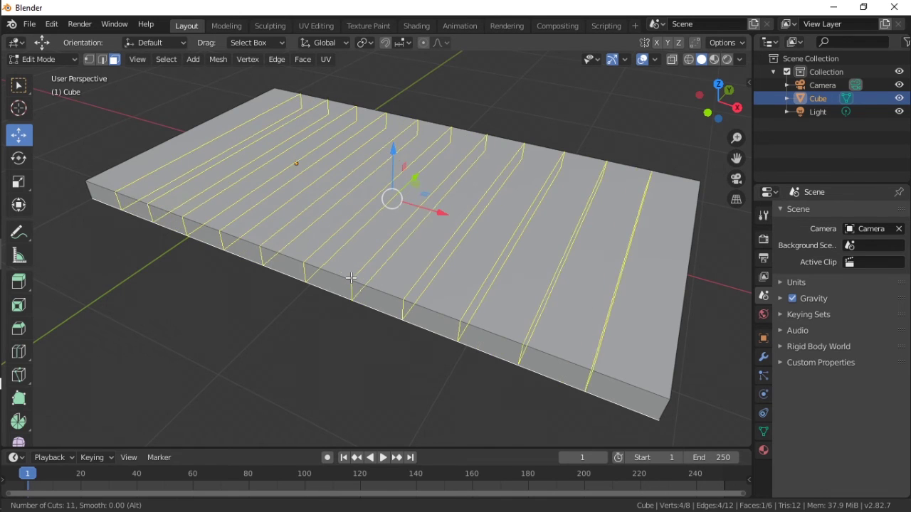
{"action": "scroll", "coordinate": [351, 278], "scroll_direction": "down", "scroll_amount": 4}
{"action": "scroll", "coordinate": [351, 277], "scroll_direction": "down", "scroll_amount": 7}
{"action": "scroll", "coordinate": [351, 278], "scroll_direction": "down", "scroll_amount": 1}
{"action": "left_click", "coordinate": [351, 277]}
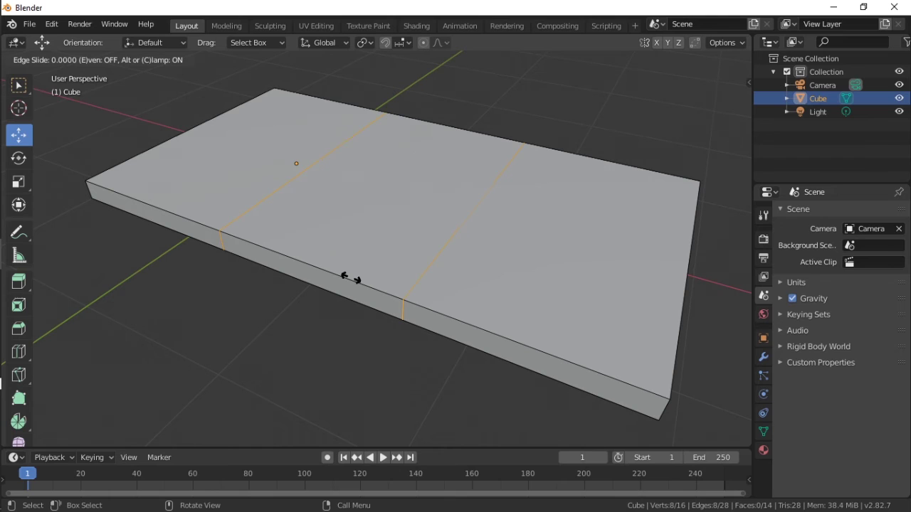
{"action": "right_click", "coordinate": [350, 277]}
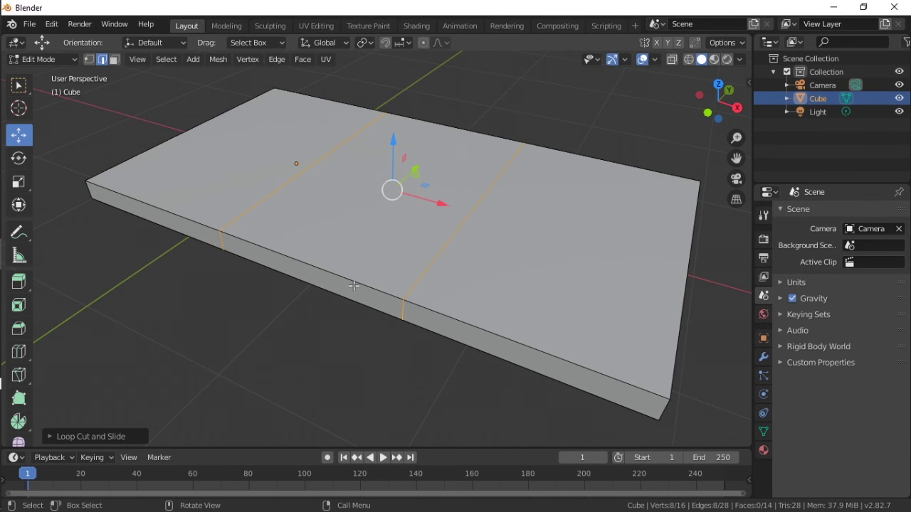
Scale the two loop cuts apart along X so they lie near the slab's short ends.
{"action": "left_click", "coordinate": [19, 182]}
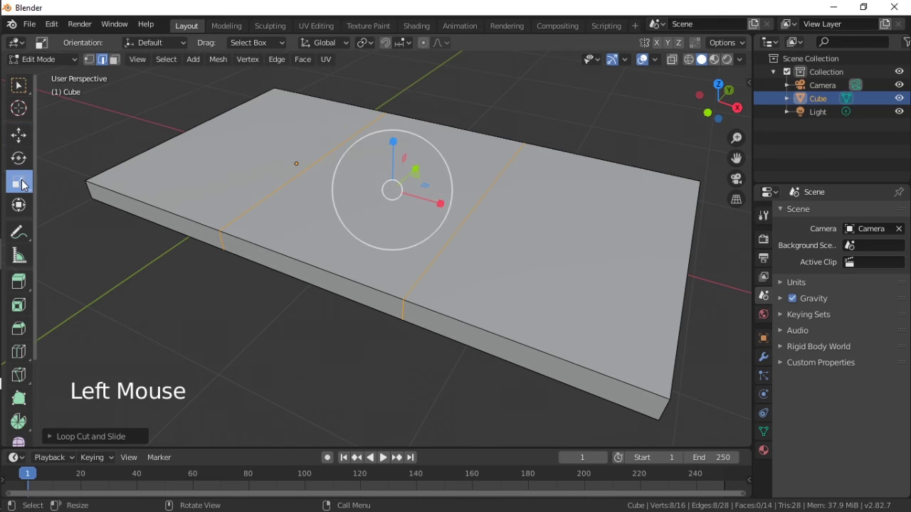
{"action": "left_click_drag", "start_coordinate": [440, 205], "coordinate": [518, 232]}
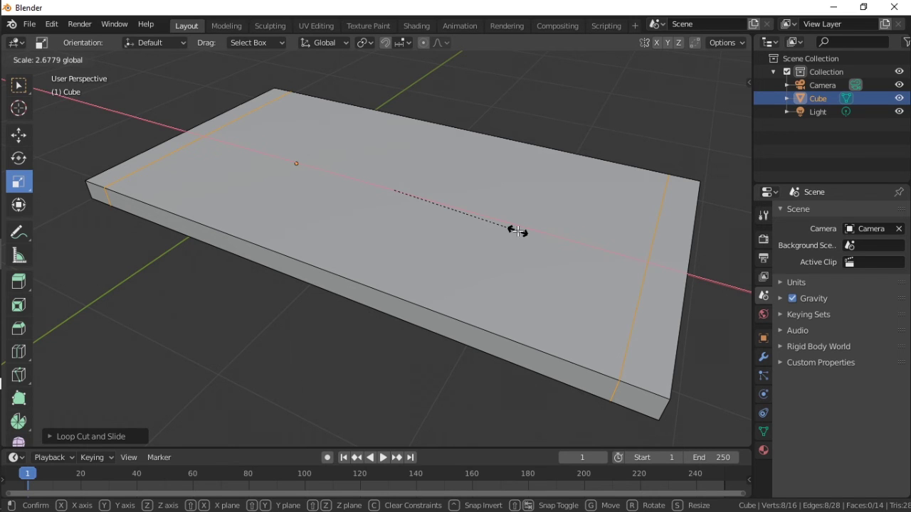
{"action": "left_click_drag", "start_coordinate": [518, 231], "coordinate": [532, 224]}
Try adding two evenly spaced loop cuts along the slab's length, and undo them.
{"action": "middle_click_drag", "start_coordinate": [532, 225], "coordinate": [541, 293]}
{"action": "scroll", "coordinate": [562, 269], "scroll_direction": "down", "scroll_amount": 3}
{"action": "scroll", "coordinate": [541, 294], "scroll_direction": "down", "scroll_amount": 2}
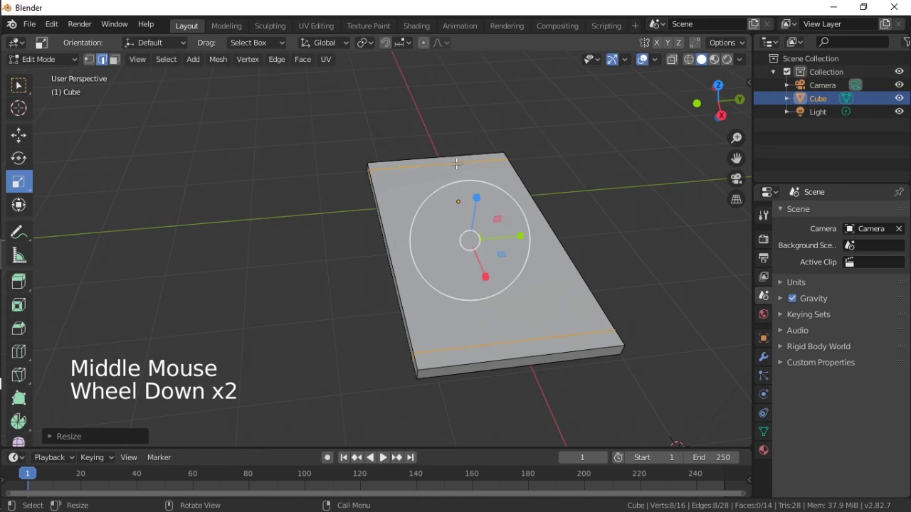
{"action": "key", "text": "ctrl"}
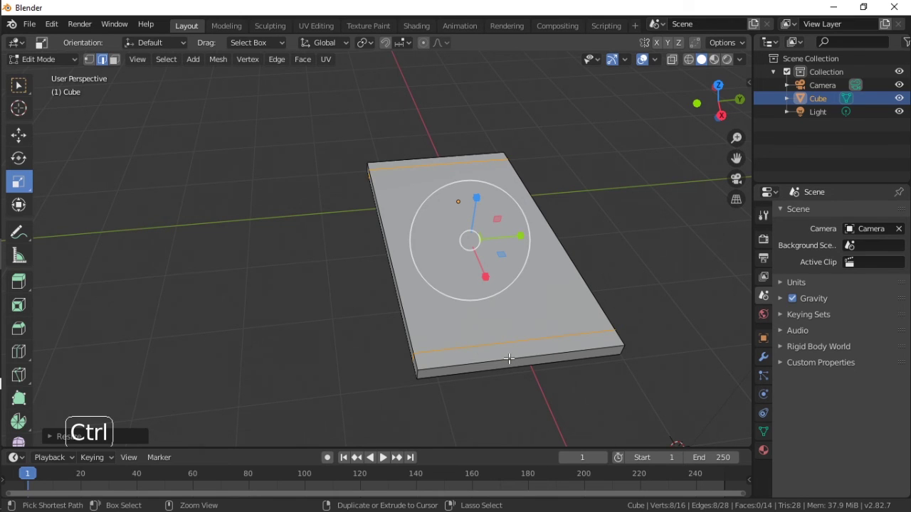
{"action": "key", "text": "ctrl+r"}
{"action": "scroll", "coordinate": [510, 359], "scroll_direction": "up", "scroll_amount": 1}
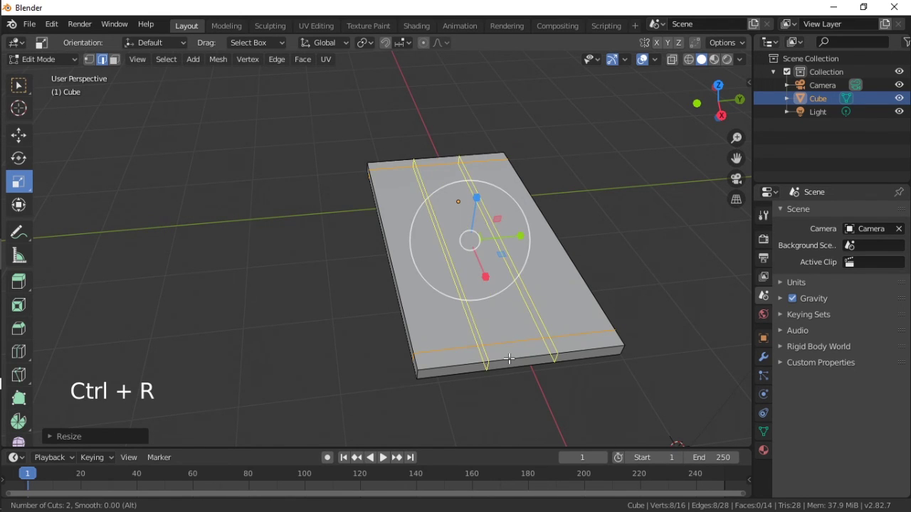
{"action": "left_click", "coordinate": [510, 359]}
{"action": "right_click", "coordinate": [509, 359]}
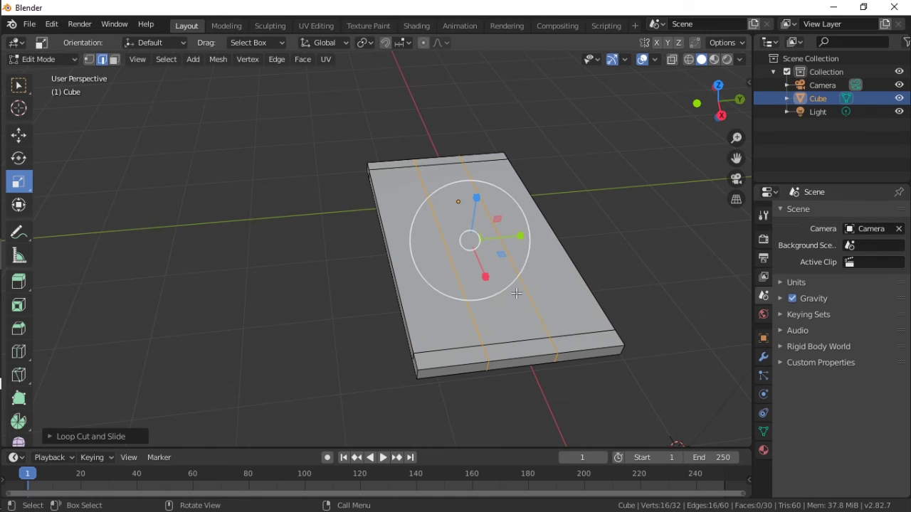
{"action": "key", "text": "ctrl+z"}
Try adding a single centred loop cut along the slab's length, and undo it.
{"action": "key", "text": "ctrl+r"}
{"action": "left_click", "coordinate": [511, 319]}
{"action": "right_click", "coordinate": [509, 319]}
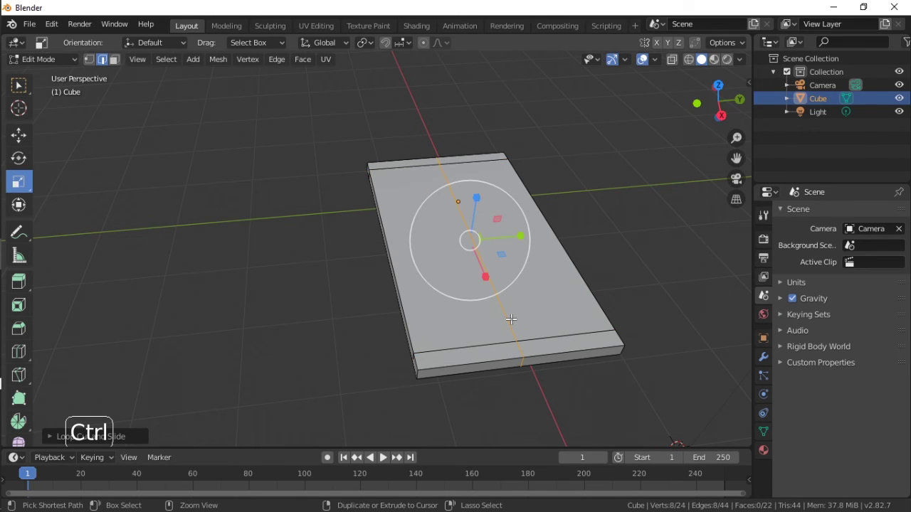
{"action": "key", "text": "ctrl+z"}
Add two evenly spaced loop cuts along the slab's length and scale them apart along Y so they lie near the long edges.
{"action": "key", "text": "ctrl+r"}
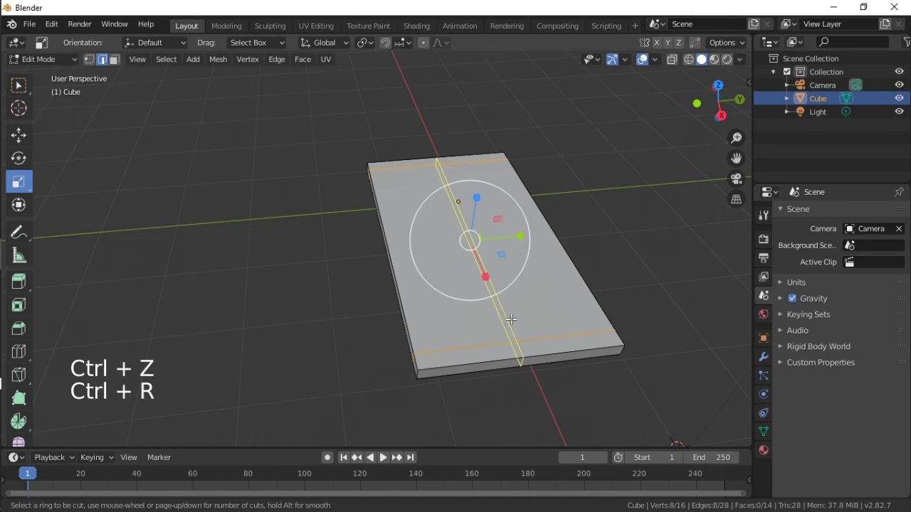
{"action": "scroll", "coordinate": [511, 320], "scroll_direction": "up", "scroll_amount": 1}
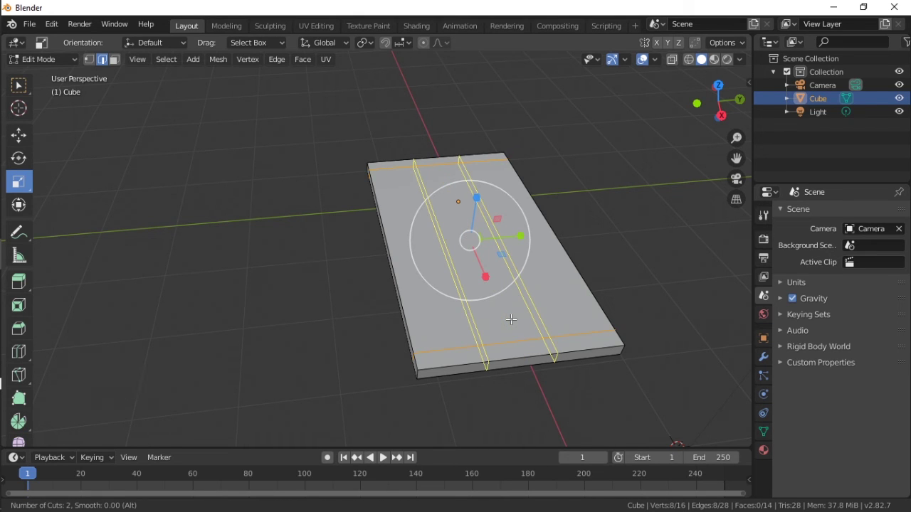
{"action": "left_click", "coordinate": [511, 320]}
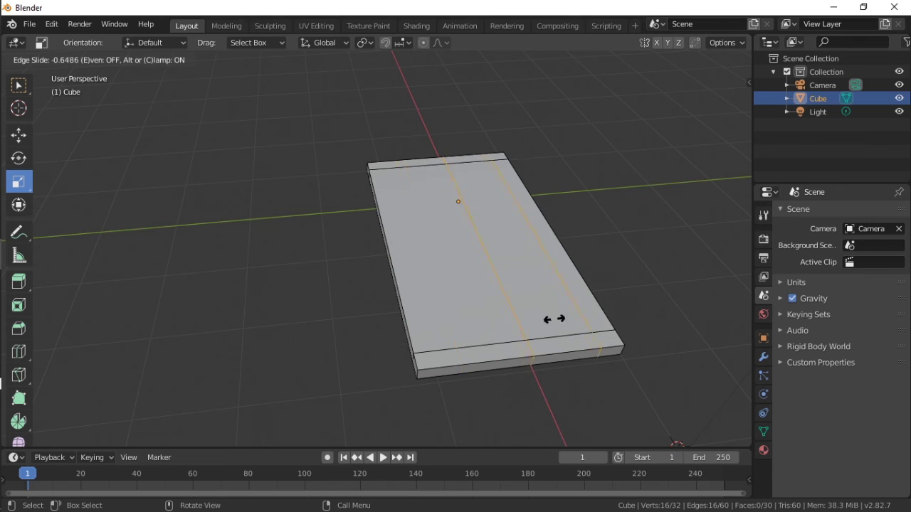
{"action": "left_click", "coordinate": [518, 329]}
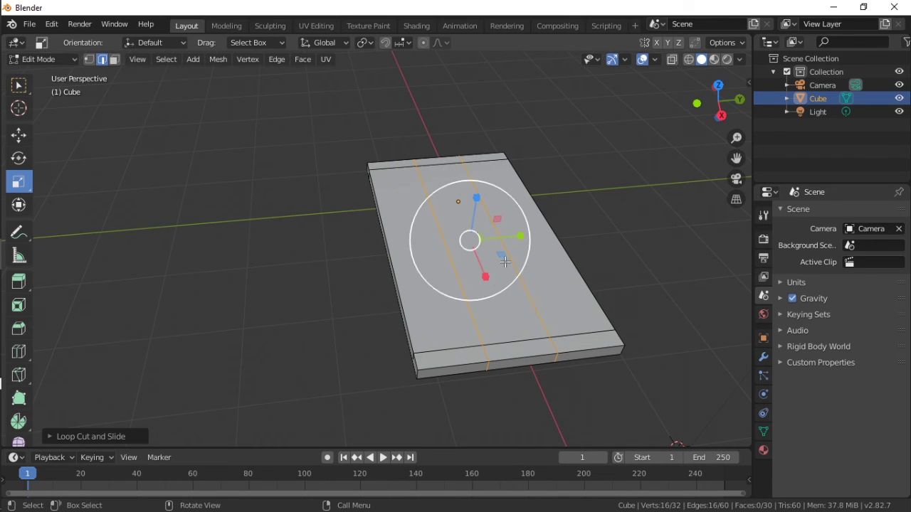
{"action": "left_click_drag", "start_coordinate": [514, 239], "coordinate": [573, 229]}
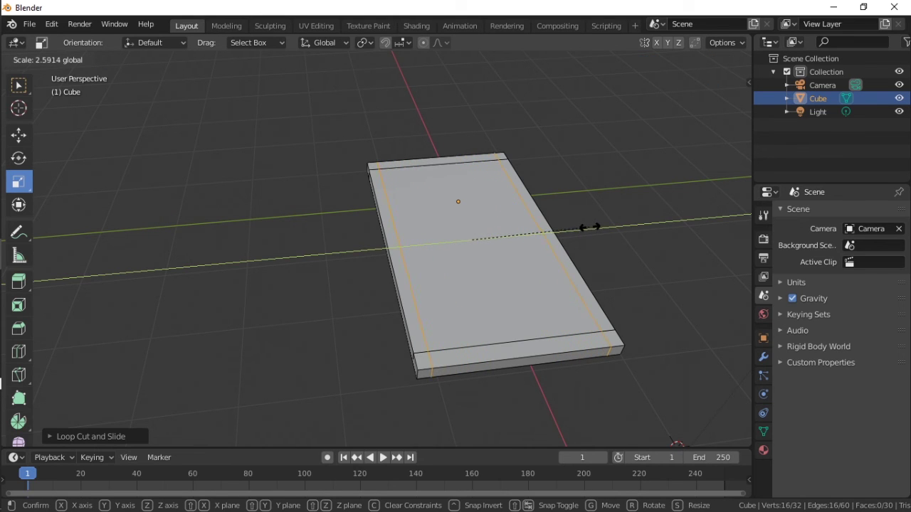
{"action": "left_click", "coordinate": [587, 227]}
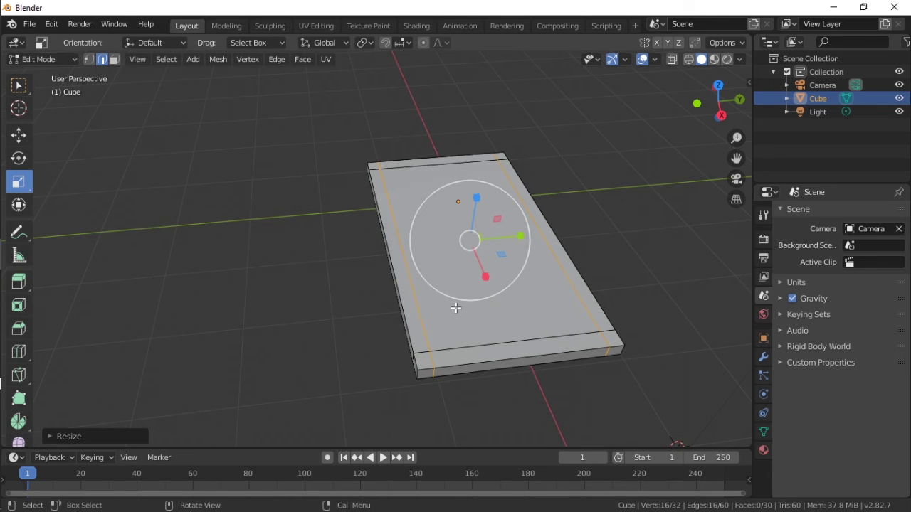
Switch to face selection and select a small corner face on the slab's underside, with the box selection tool active.
{"action": "middle_click_drag", "start_coordinate": [457, 337], "coordinate": [478, 258]}
{"action": "scroll", "coordinate": [494, 264], "scroll_direction": "down", "scroll_amount": 2}
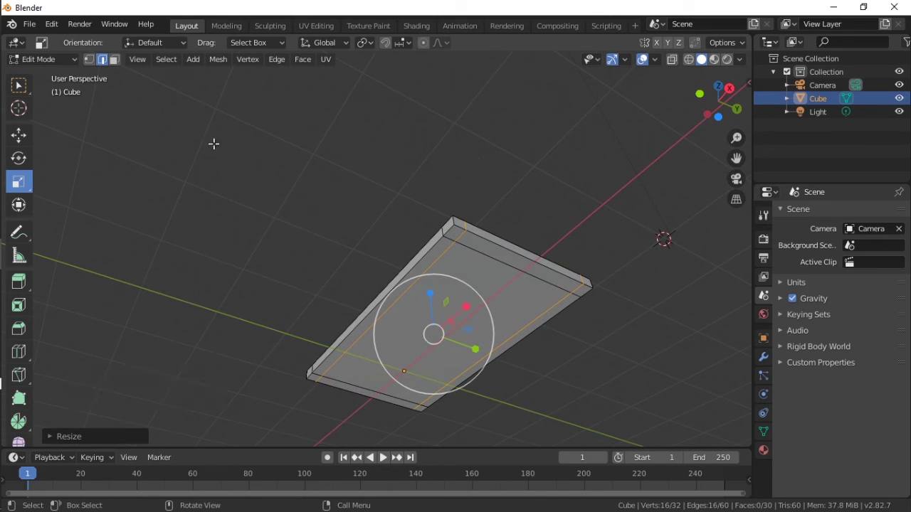
{"action": "left_click", "coordinate": [115, 59]}
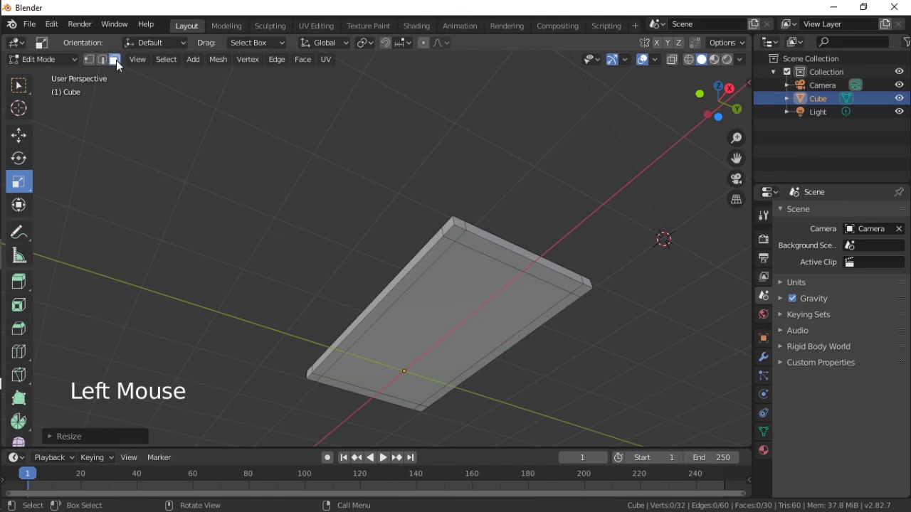
{"action": "left_click", "coordinate": [454, 233]}
{"action": "middle_click_drag", "start_coordinate": [454, 234], "coordinate": [458, 240]}
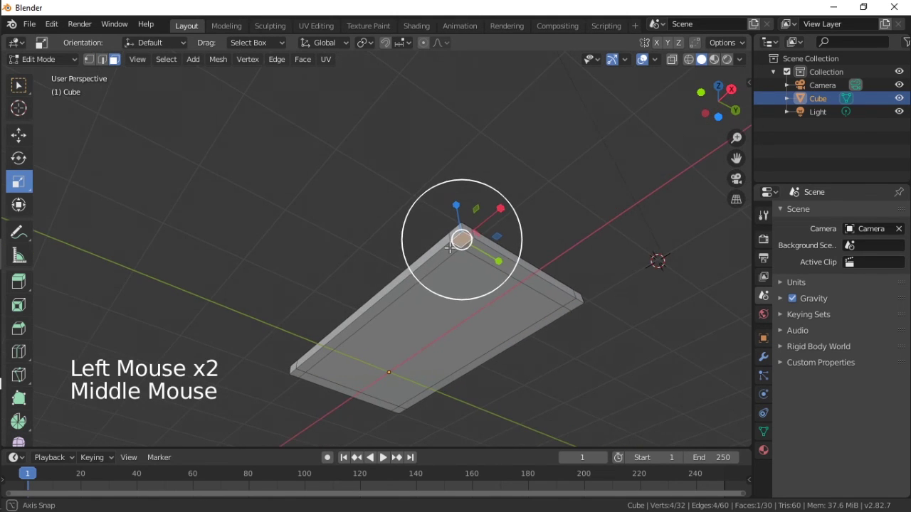
{"action": "key", "text": "w"}
{"action": "scroll", "coordinate": [450, 247], "scroll_direction": "up", "scroll_amount": 2}
{"action": "middle_click_drag", "start_coordinate": [526, 232], "coordinate": [473, 222]}
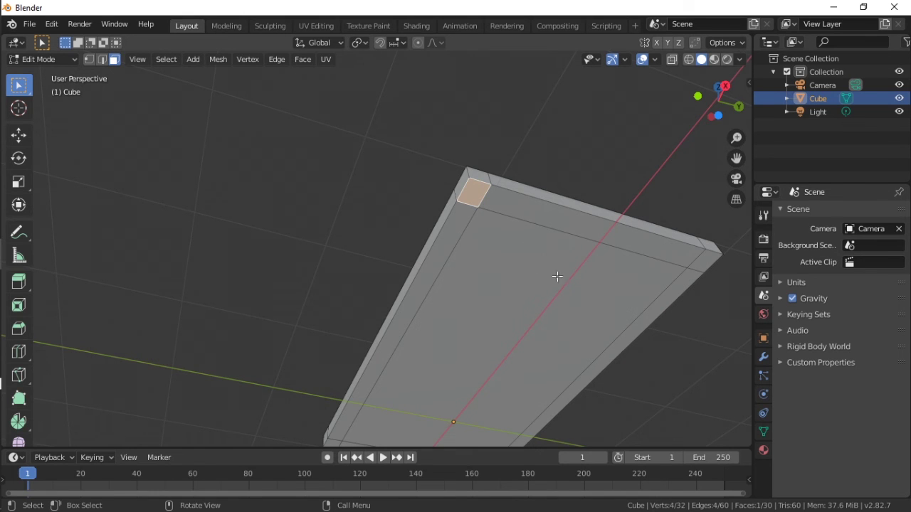
Select the neighbouring corner face and the large centre face of the underside one at a time, finishing on the original corner face.
{"action": "middle_click_drag", "start_coordinate": [610, 295], "coordinate": [481, 238], "text": "ctrl"}
{"action": "left_click", "coordinate": [575, 212]}
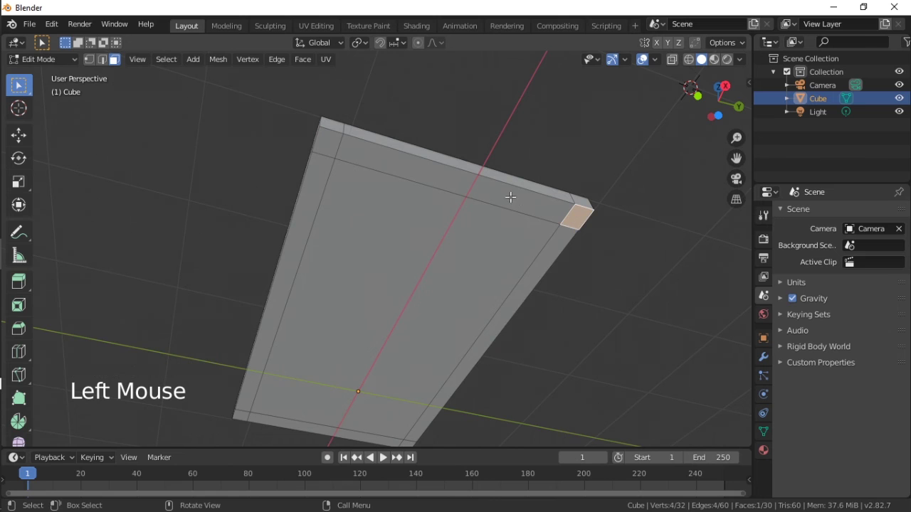
{"action": "left_click", "coordinate": [334, 141]}
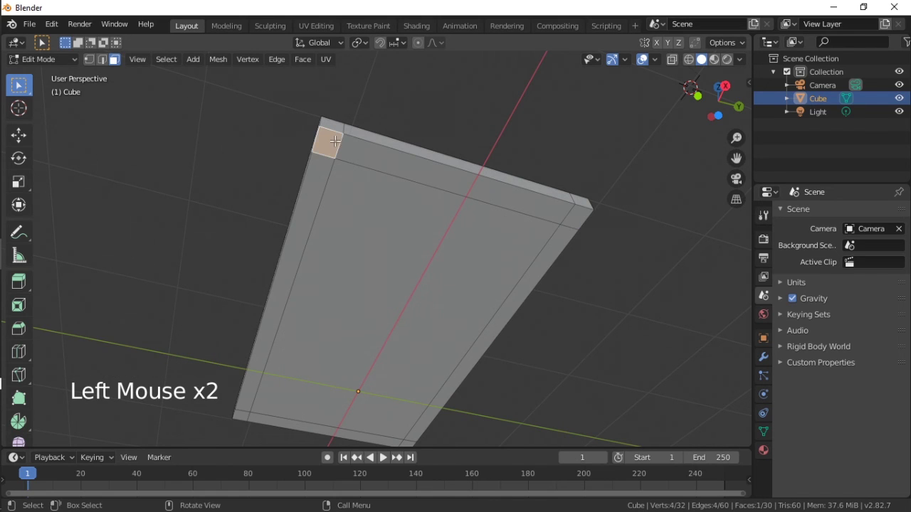
{"action": "left_click", "coordinate": [583, 212]}
{"action": "left_click", "coordinate": [469, 272]}
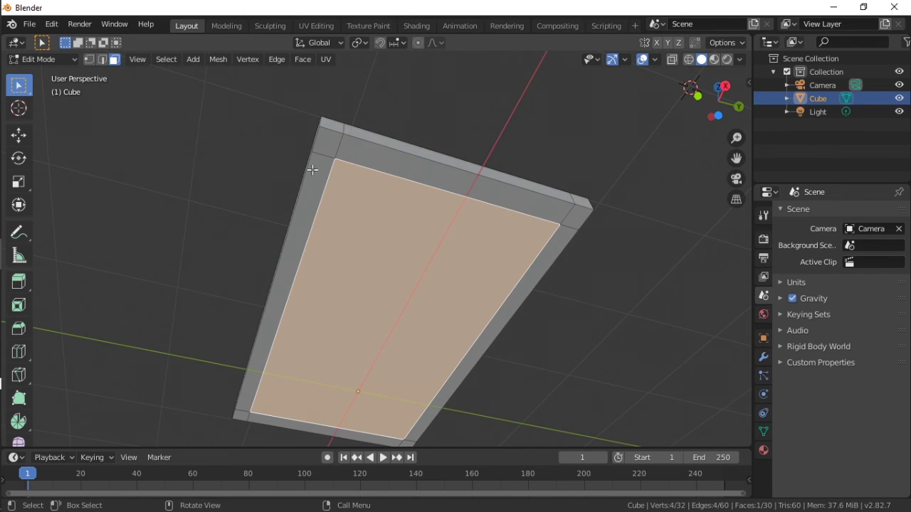
{"action": "left_click", "coordinate": [577, 219]}
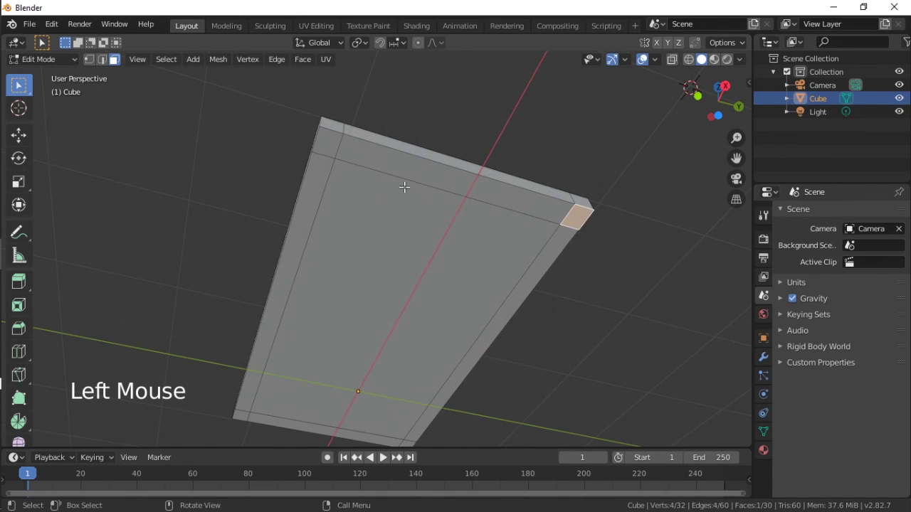
{"action": "left_click", "coordinate": [323, 145]}
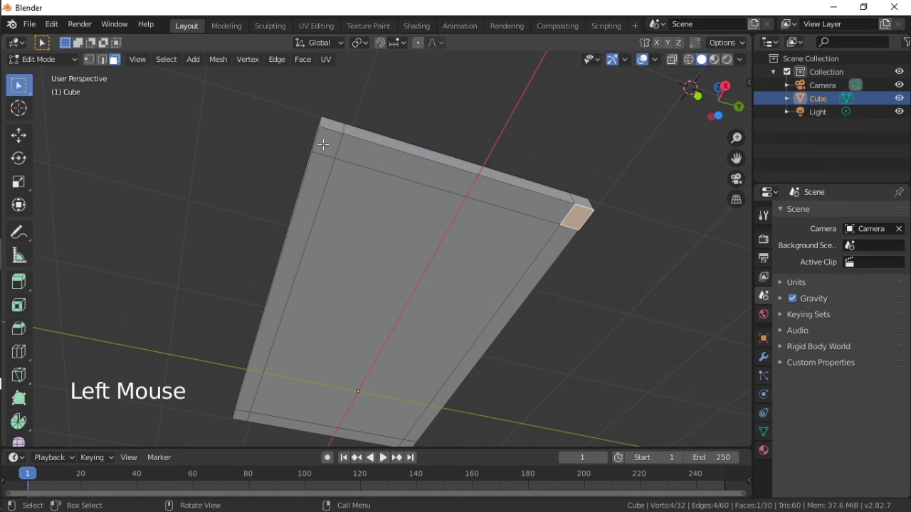
{"action": "left_click", "coordinate": [584, 213]}
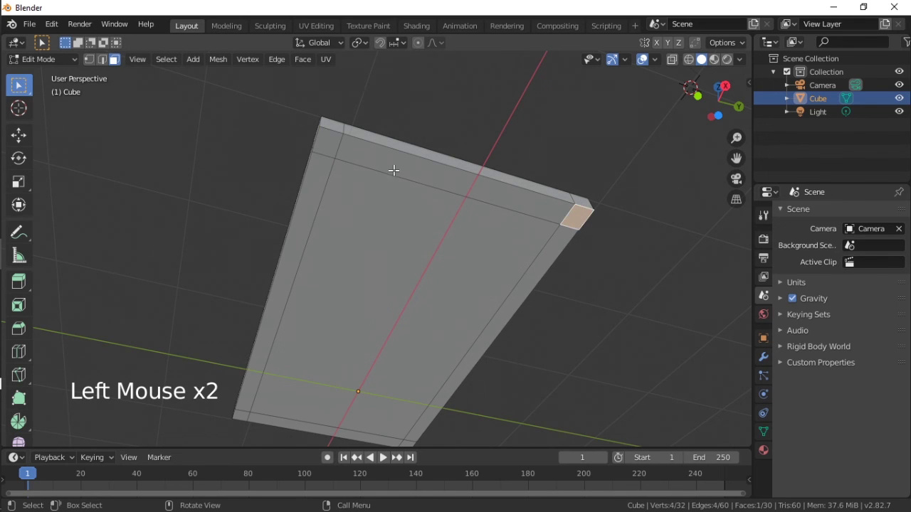
{"action": "left_click", "coordinate": [325, 143]}
{"action": "middle_click_drag", "start_coordinate": [326, 143], "coordinate": [348, 217]}
{"action": "scroll", "coordinate": [348, 218], "scroll_direction": "down", "scroll_amount": 1}
{"action": "scroll", "coordinate": [347, 220], "scroll_direction": "up", "scroll_amount": 1}
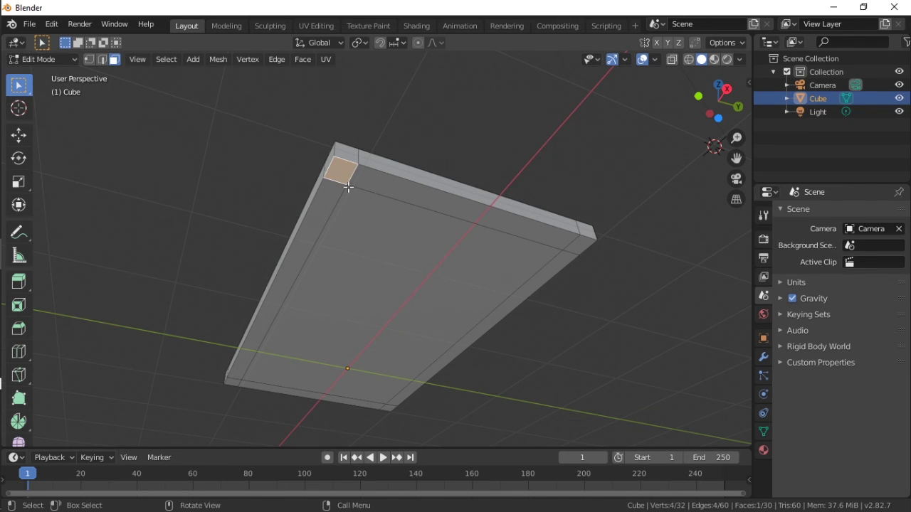
Extrude the selected corner face downward with the Extrude Region tool to form a single table leg.
{"action": "left_click", "coordinate": [26, 285]}
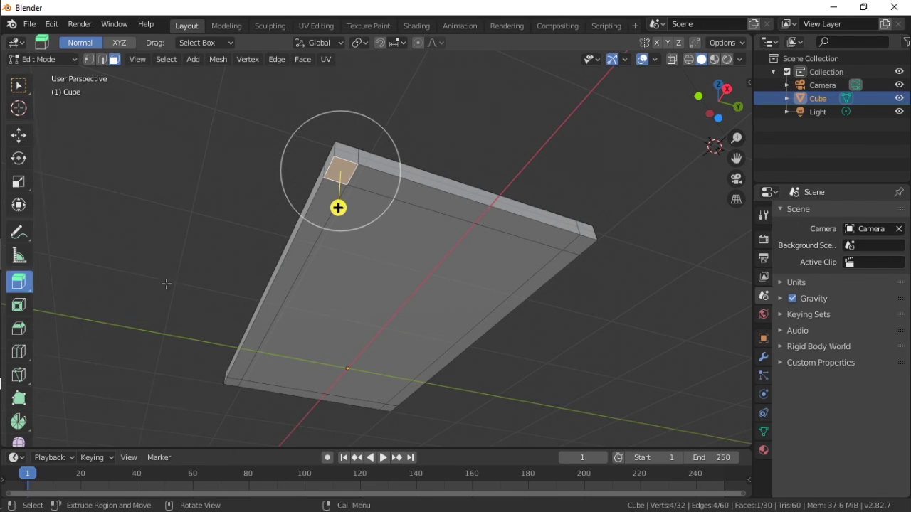
{"action": "left_click_drag", "start_coordinate": [339, 208], "coordinate": [347, 329]}
{"action": "middle_click_drag", "start_coordinate": [332, 286], "coordinate": [413, 360]}
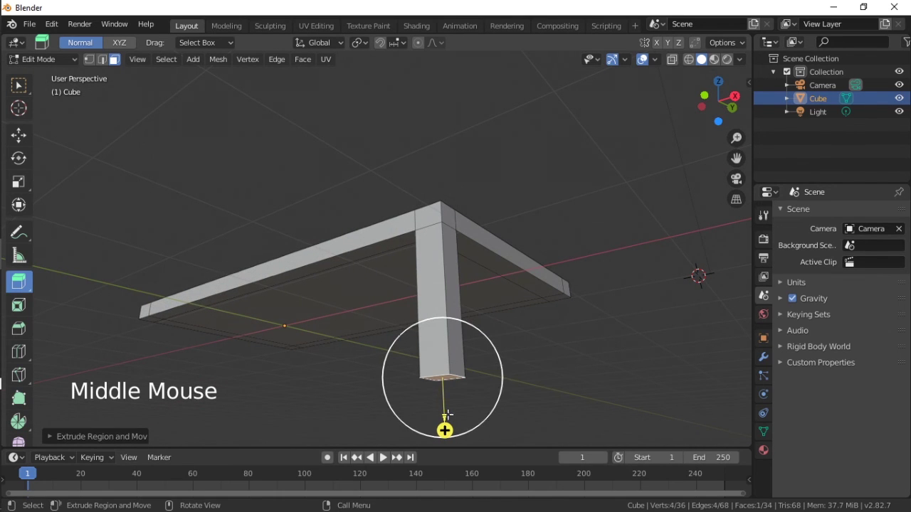
Extend the leg's end with another short extrusion, and undo both leg extrusions.
{"action": "left_click_drag", "start_coordinate": [444, 430], "coordinate": [445, 57]}
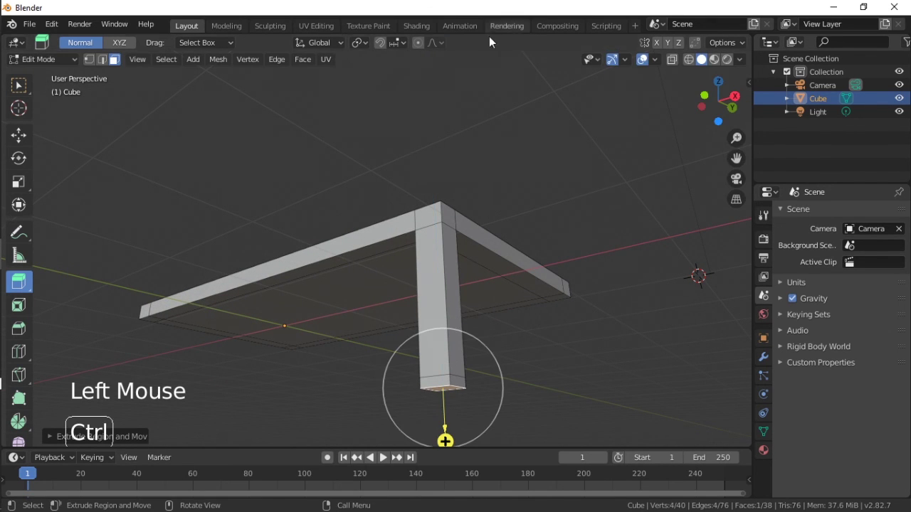
{"action": "middle_click_drag", "start_coordinate": [506, 271], "coordinate": [463, 228]}
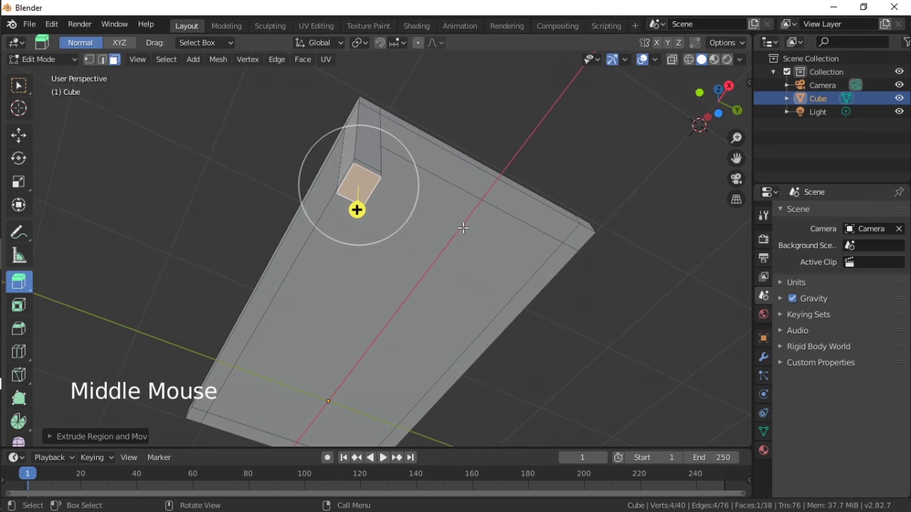
{"action": "scroll", "coordinate": [377, 381], "scroll_direction": "down", "scroll_amount": 2}
{"action": "scroll", "coordinate": [378, 379], "scroll_direction": "up", "scroll_amount": 1}
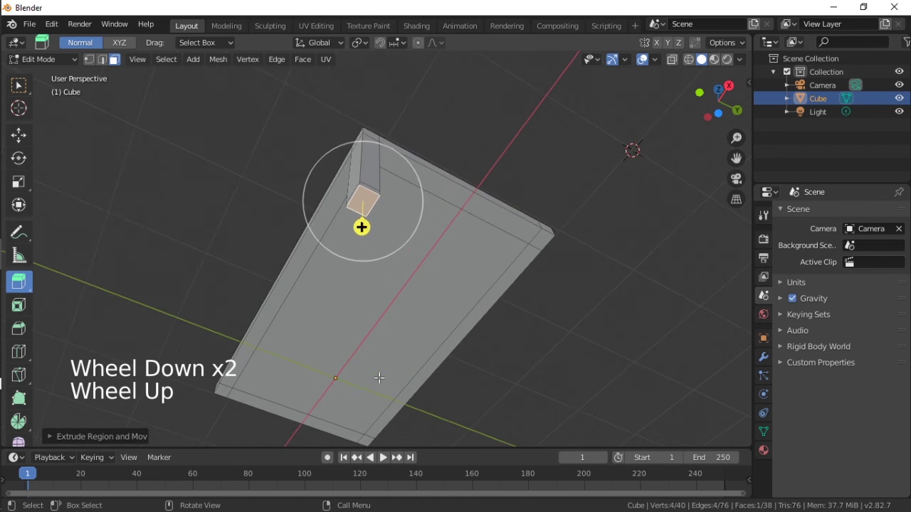
{"action": "scroll", "coordinate": [379, 378], "scroll_direction": "down", "scroll_amount": 1}
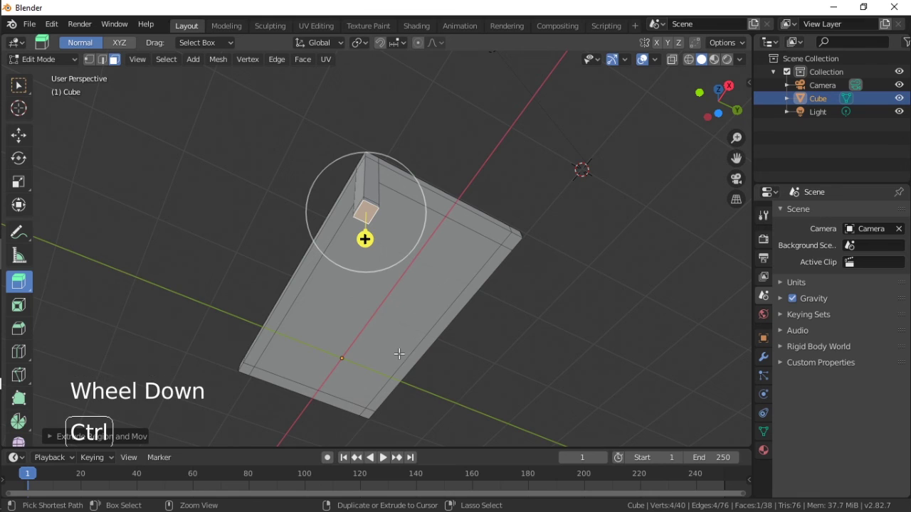
{"action": "mouse_move", "coordinate": [469, 266]}
{"action": "middle_mouse_down"}
{"action": "mouse_move", "coordinate": [479, 318]}
{"action": "mouse_move", "coordinate": [478, 264]}
{"action": "middle_mouse_up"}
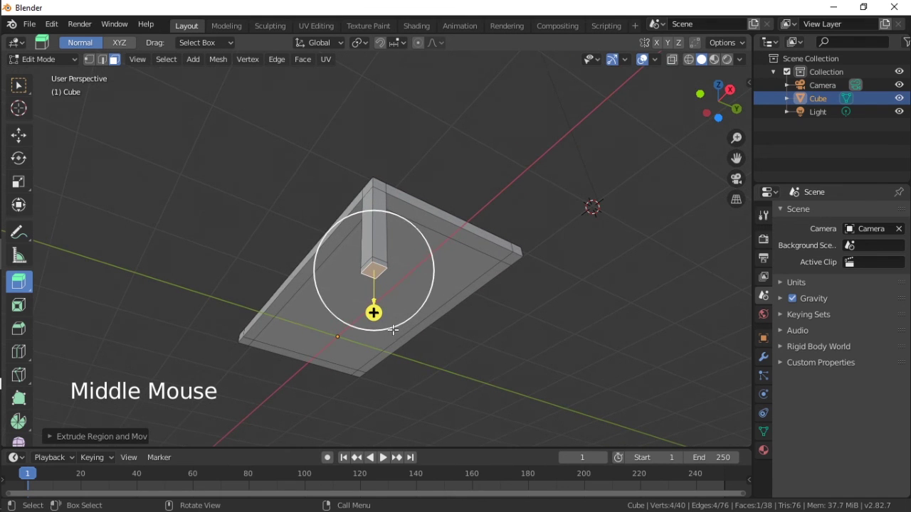
{"action": "key", "text": "ctrl+z"}
{"action": "key", "text": "ctrl+z"}
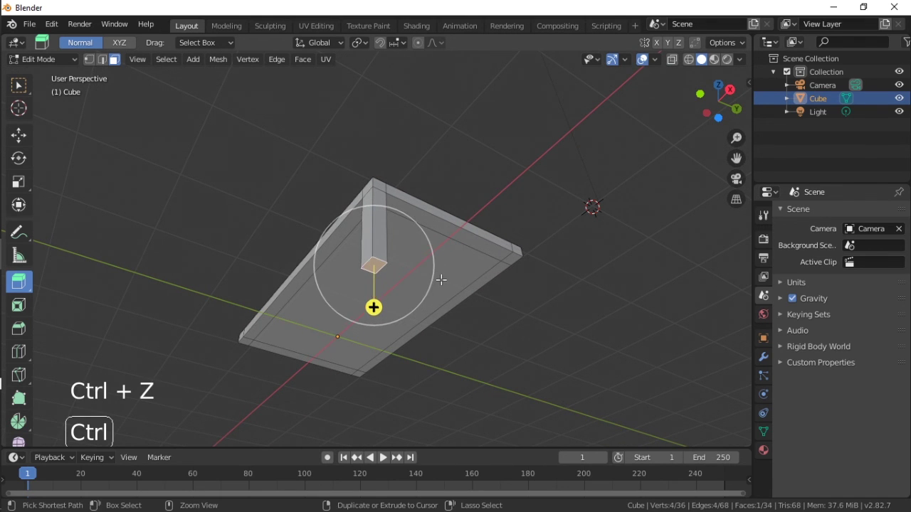
{"action": "key", "text": "ctrl"}
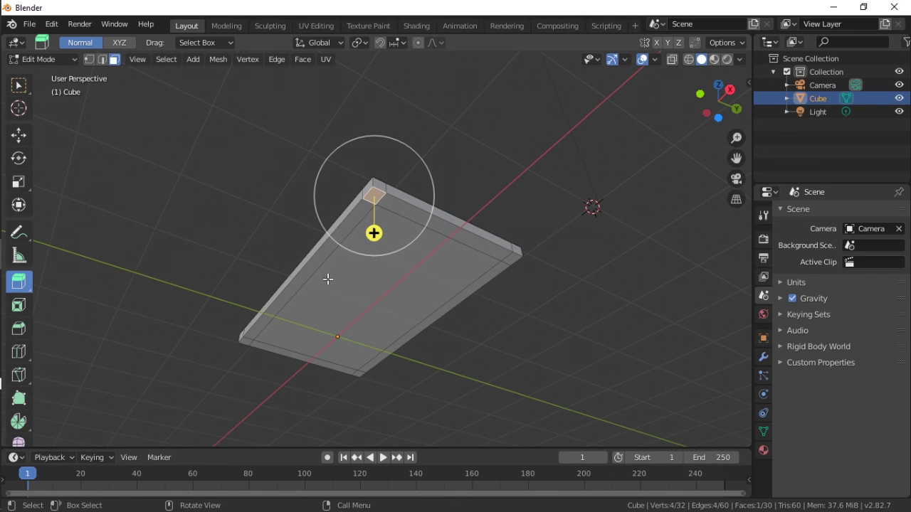
Add the other three underside corner faces to the selection so all four corners are selected.
{"action": "key", "text": "shift"}
{"action": "left_click", "coordinate": [512, 260], "text": "shift"}
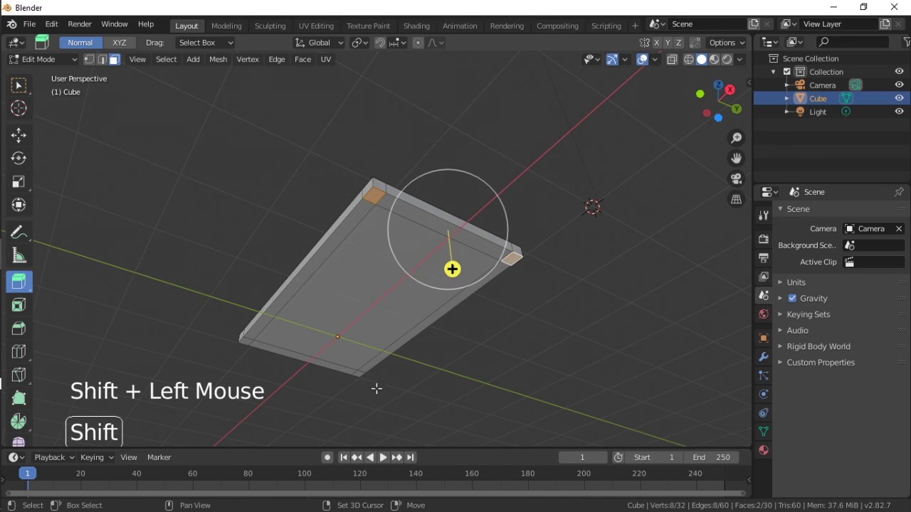
{"action": "left_click", "coordinate": [360, 373], "text": "shift"}
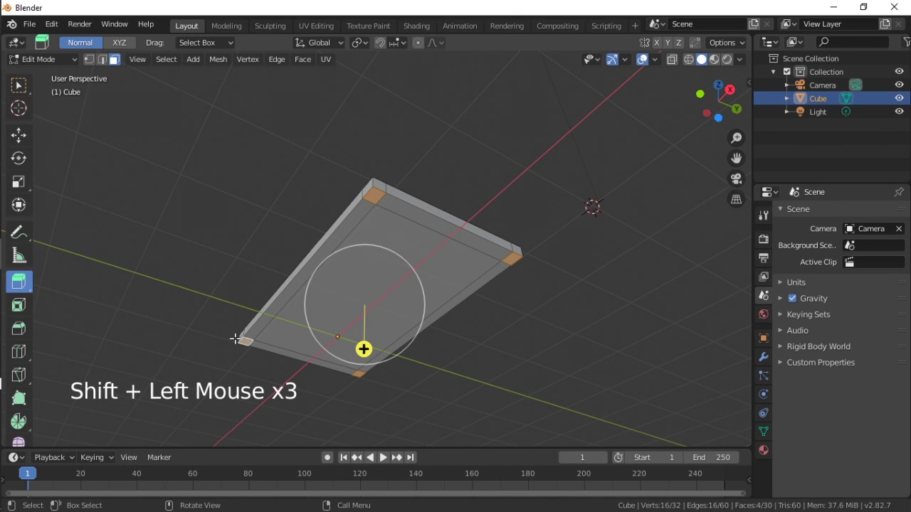
{"action": "left_click", "coordinate": [242, 340], "text": "shift"}
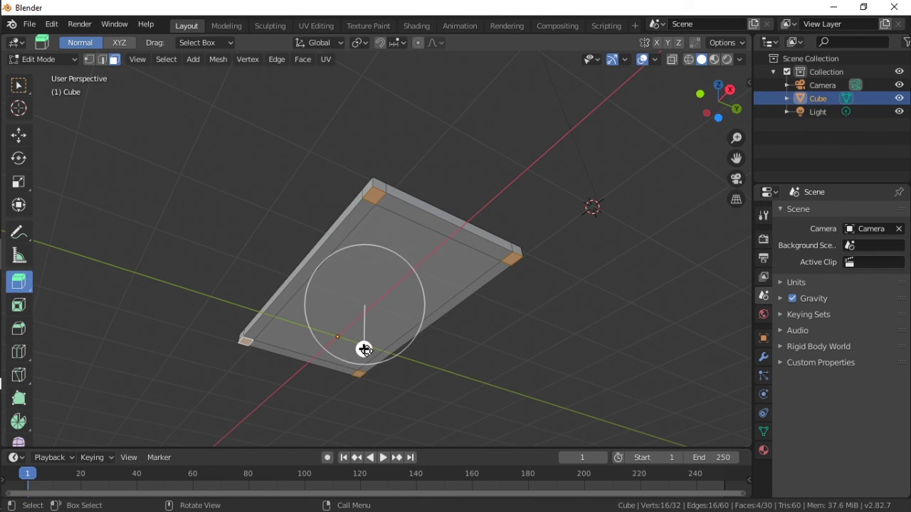
Try extruding the four corner faces downward into legs in successive sections with the Extrude Region tool, and undo the extrusions.
{"action": "left_click_drag", "start_coordinate": [364, 350], "coordinate": [362, 418]}
{"action": "middle_click_drag", "start_coordinate": [361, 418], "coordinate": [350, 414]}
{"action": "left_click_drag", "start_coordinate": [349, 413], "coordinate": [350, 57]}
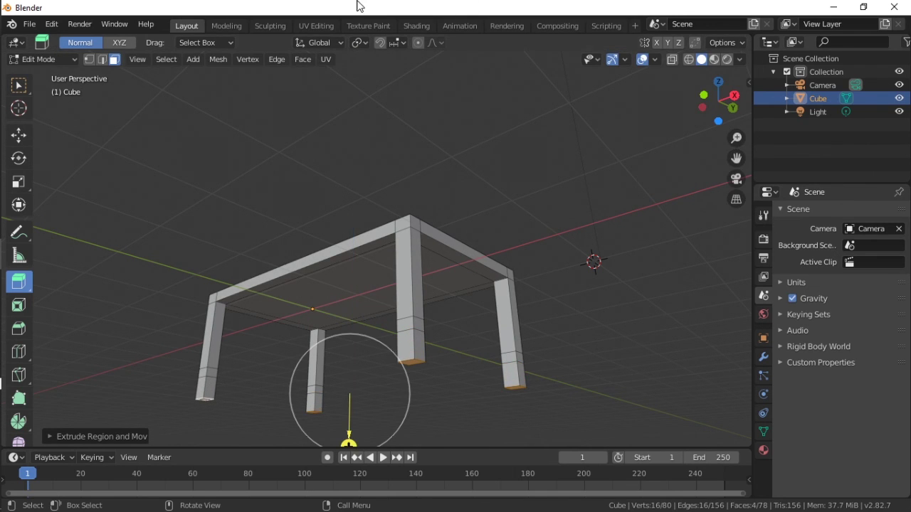
{"action": "middle_click_drag", "start_coordinate": [432, 283], "coordinate": [405, 269]}
{"action": "key", "text": "ctrl+z"}
{"action": "key", "text": "ctrl+z"}
{"action": "key", "text": "ctrl+z"}
{"action": "key", "text": "ctrl+z"}
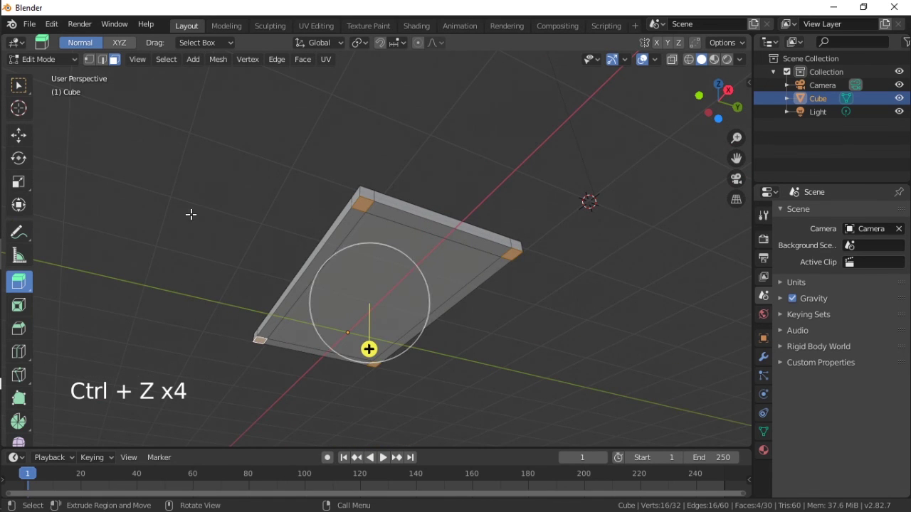
Return to the box selection tool and extrude the four selected corner faces downward as table legs.
{"action": "left_click", "coordinate": [19, 86]}
{"action": "middle_click_drag", "start_coordinate": [379, 302], "coordinate": [413, 234]}
{"action": "key", "text": "e"}
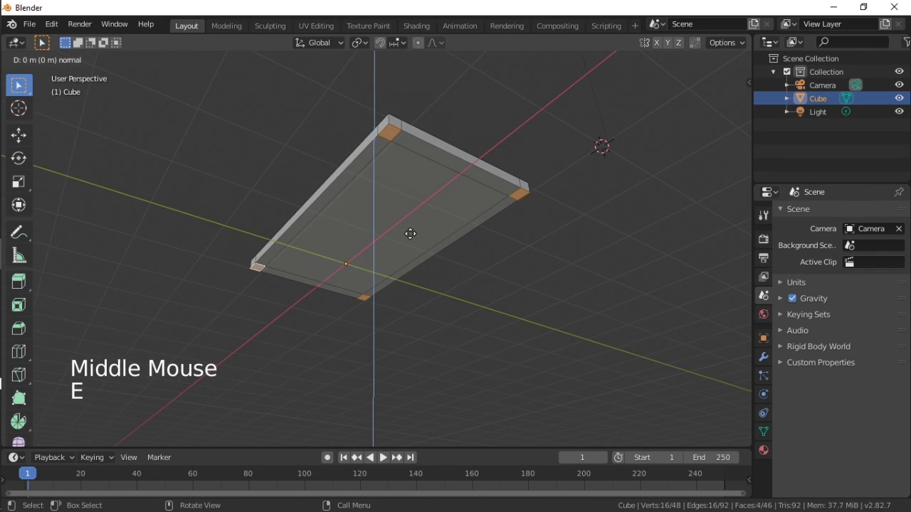
{"action": "left_click", "coordinate": [405, 291]}
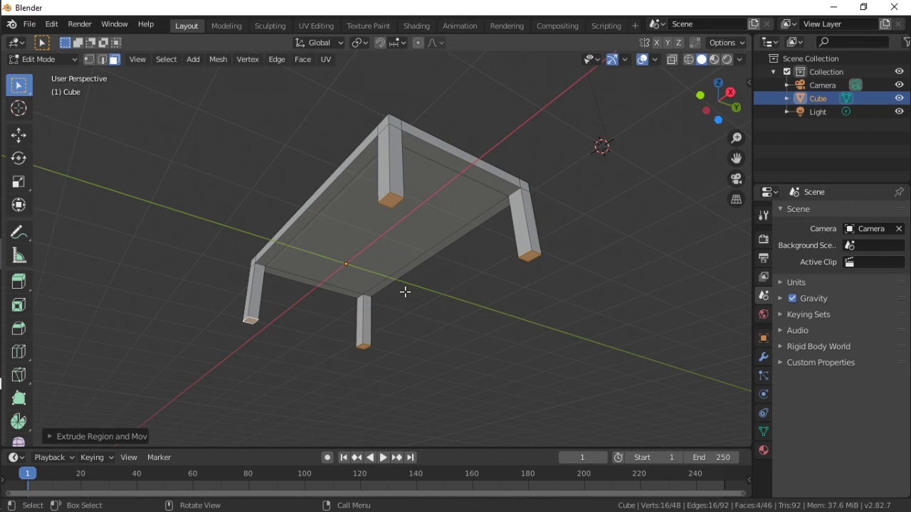
Extrude the four leg ends downward by about 0.13 m, and extrude them once more to form longer foot sections.
{"action": "key", "text": "e"}
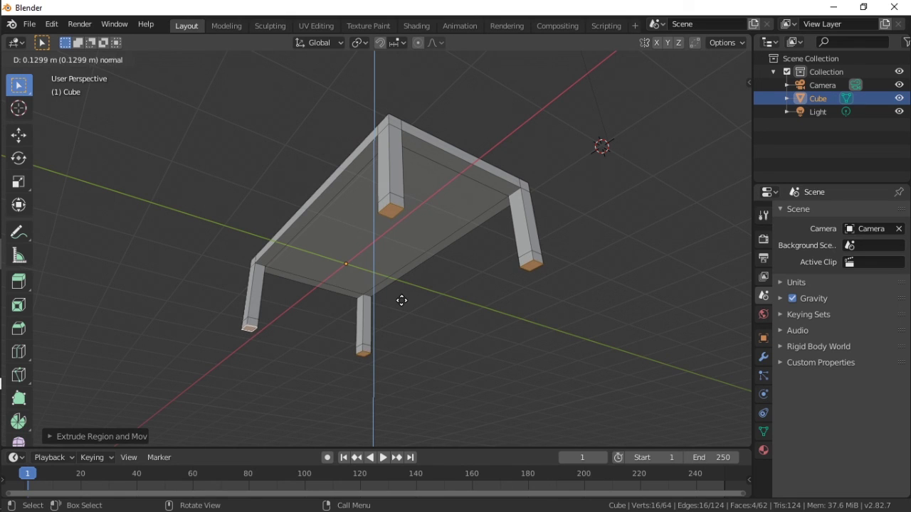
{"action": "left_click", "coordinate": [401, 301]}
{"action": "key", "text": "e"}
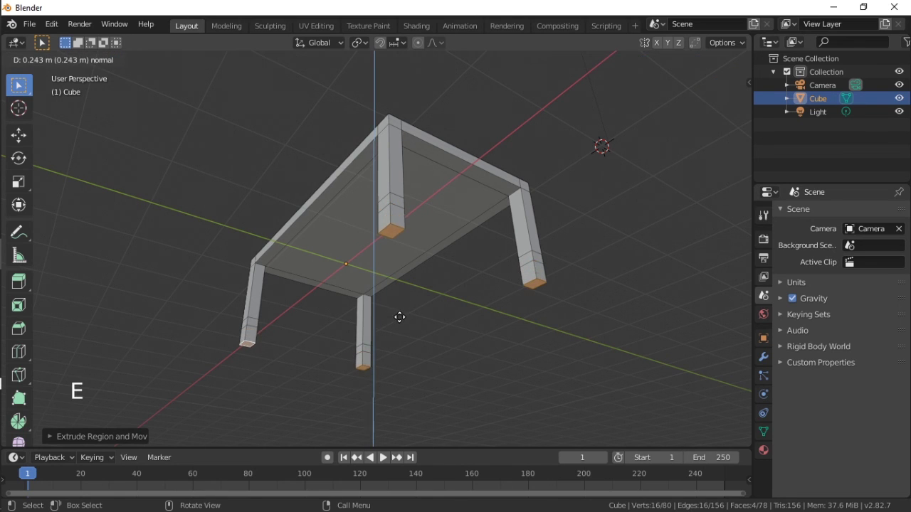
{"action": "left_click", "coordinate": [399, 323]}
{"action": "middle_click_drag", "start_coordinate": [408, 315], "coordinate": [353, 365]}
{"action": "scroll", "coordinate": [315, 320], "scroll_direction": "down", "scroll_amount": 2}
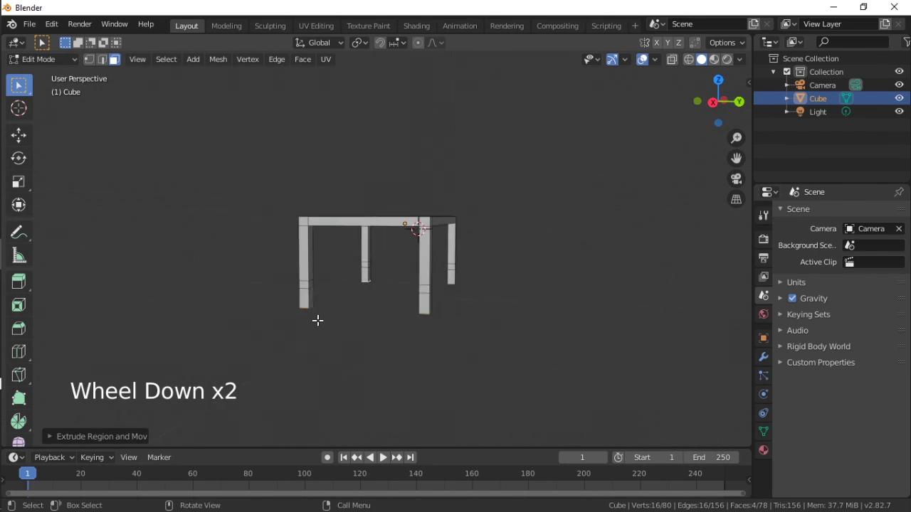
{"action": "scroll", "coordinate": [306, 321], "scroll_direction": "up", "scroll_amount": 2}
Select the facing inner faces of the short leg sections at one end of the table and try extruding them toward each other.
{"action": "middle_click_drag", "start_coordinate": [307, 321], "coordinate": [554, 318]}
{"action": "left_click", "coordinate": [296, 318]}
{"action": "left_click", "coordinate": [510, 282], "text": "ctrl"}
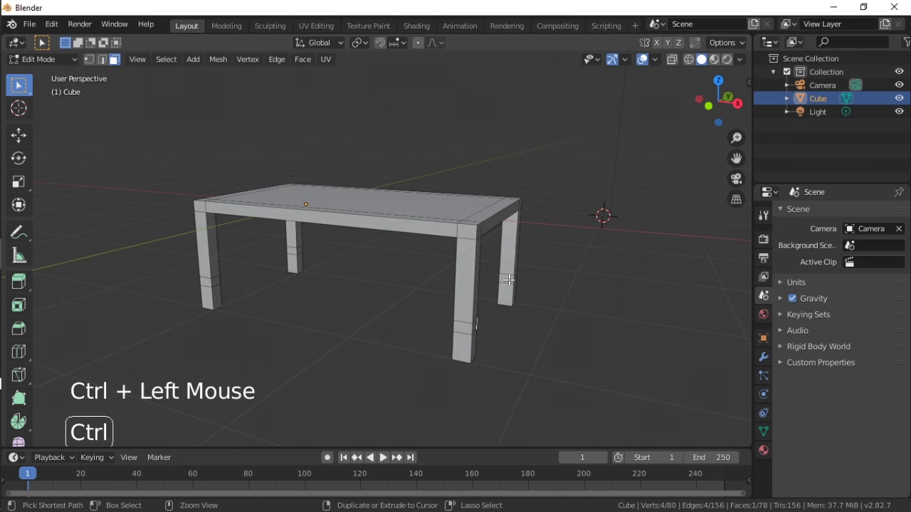
{"action": "left_click", "coordinate": [507, 281]}
{"action": "middle_click_drag", "start_coordinate": [508, 281], "coordinate": [399, 313]}
{"action": "left_click", "coordinate": [400, 313]}
{"action": "middle_click_drag", "start_coordinate": [491, 339], "coordinate": [371, 321]}
{"action": "left_click", "coordinate": [512, 304]}
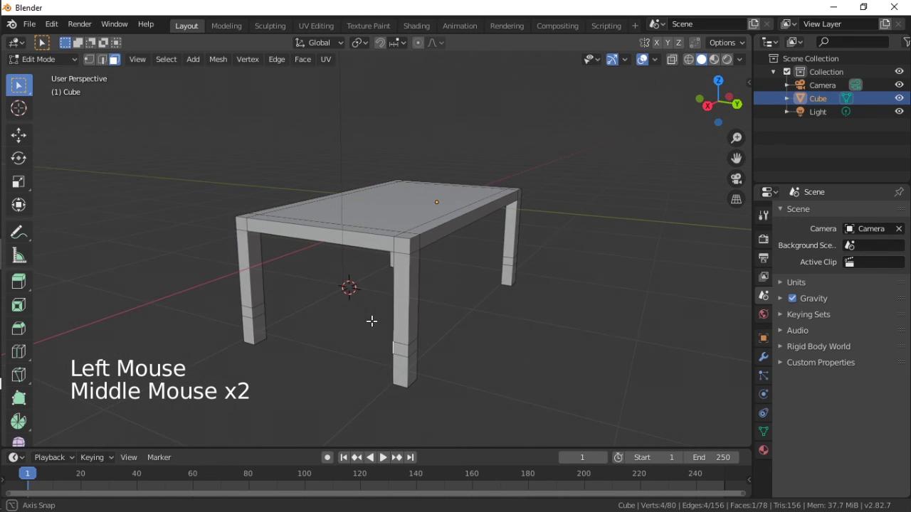
{"action": "left_click", "coordinate": [260, 309], "text": "shift"}
{"action": "middle_click_drag", "start_coordinate": [281, 335], "coordinate": [398, 338]}
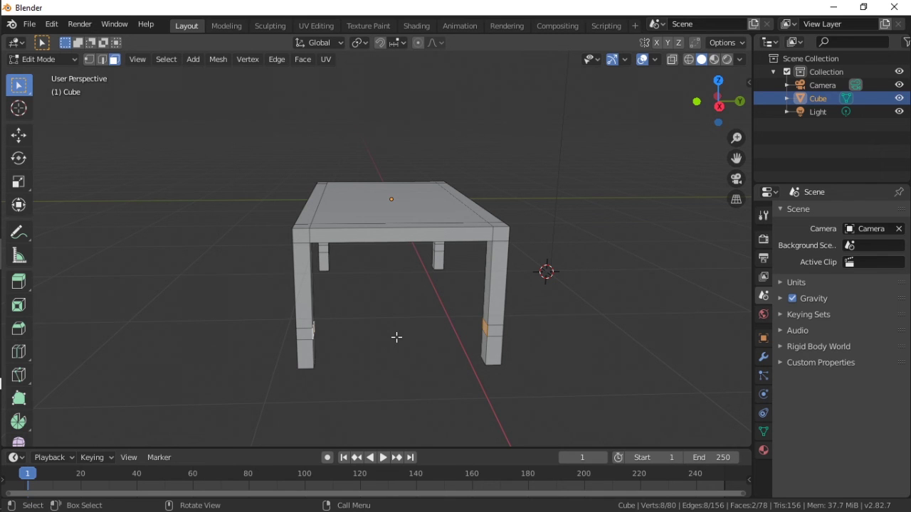
{"action": "key", "text": "e"}
{"action": "left_click", "coordinate": [381, 336]}
{"action": "left_click", "coordinate": [439, 335]}
Try extruding one leg's inner section face across to the opposite leg, the second time by about 1.89 m, and undo both extrusions.
{"action": "middle_click_drag", "start_coordinate": [453, 337], "coordinate": [478, 336]}
{"action": "left_click", "coordinate": [508, 314]}
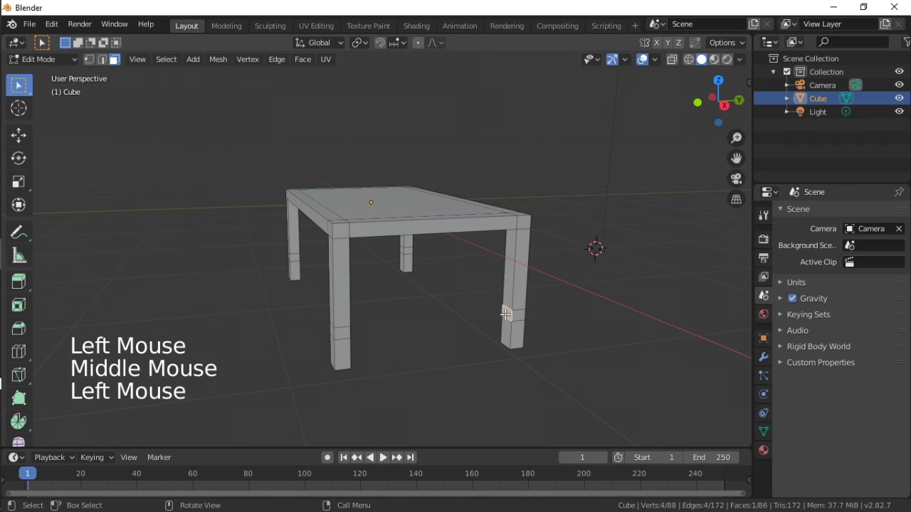
{"action": "key", "text": "e"}
{"action": "left_click", "coordinate": [409, 329]}
{"action": "middle_click_drag", "start_coordinate": [409, 330], "coordinate": [361, 339]}
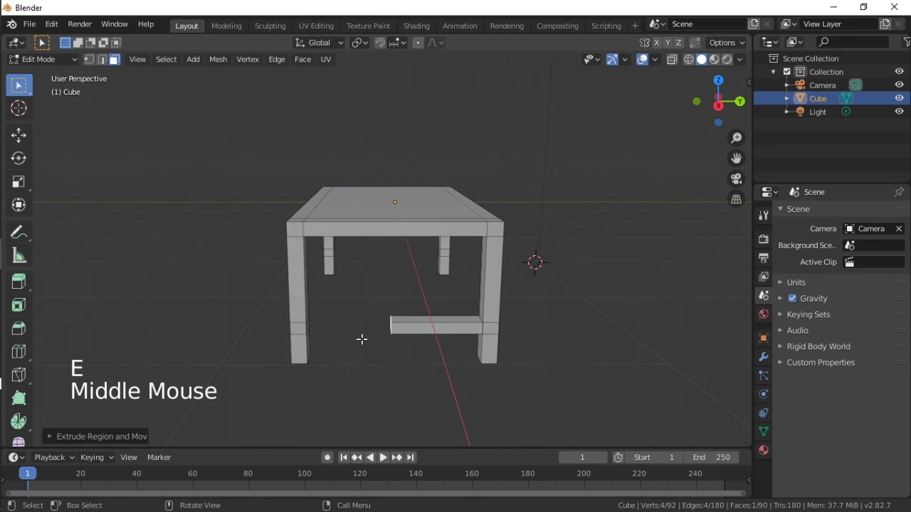
{"action": "key", "text": "ctrl+z"}
{"action": "key", "text": "e"}
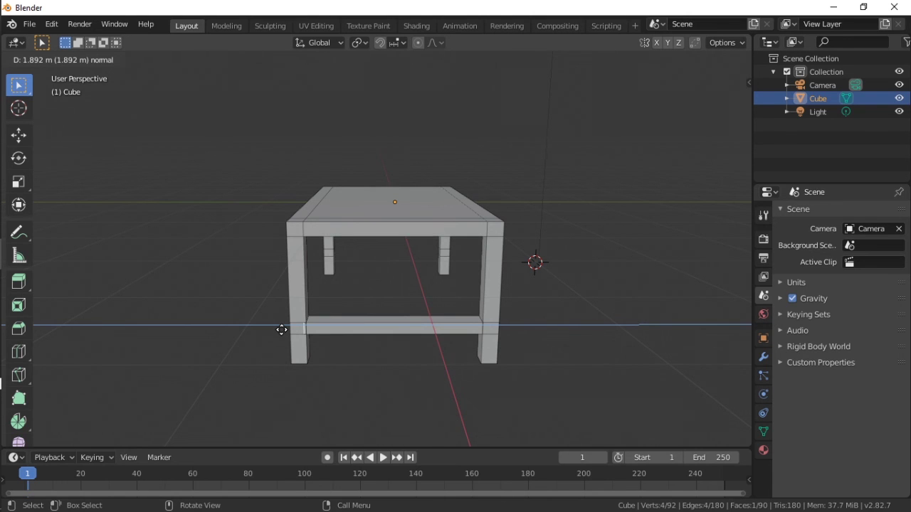
{"action": "left_click", "coordinate": [282, 329]}
{"action": "key", "text": "ctrl+z"}
Select both facing inner section faces at this end of the table and join the two legs with Bridge Faces.
{"action": "mouse_move", "coordinate": [352, 321]}
{"action": "middle_mouse_down"}
{"action": "mouse_move", "coordinate": [302, 331]}
{"action": "mouse_move", "coordinate": [368, 325]}
{"action": "mouse_move", "coordinate": [360, 329]}
{"action": "middle_mouse_up"}
{"action": "key", "text": "shift"}
{"action": "left_click", "coordinate": [276, 318], "text": "shift"}
{"action": "middle_click_drag", "start_coordinate": [447, 329], "coordinate": [471, 328]}
{"action": "right_click", "coordinate": [501, 311]}
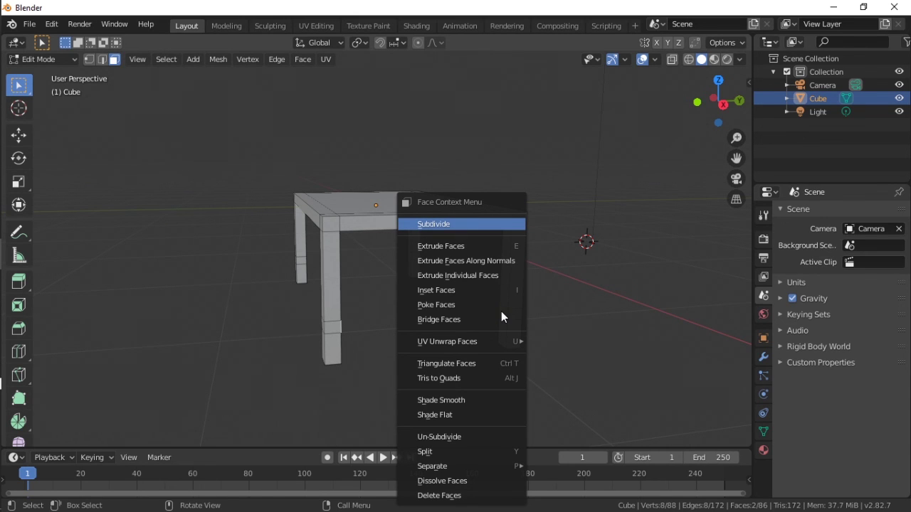
{"action": "left_click", "coordinate": [449, 319]}
Select the facing inner section faces of the two legs at the opposite end and connect them with Bridge Faces.
{"action": "middle_click_drag", "start_coordinate": [386, 361], "coordinate": [390, 331]}
{"action": "left_click", "coordinate": [283, 269]}
{"action": "middle_click_drag", "start_coordinate": [289, 281], "coordinate": [143, 281]}
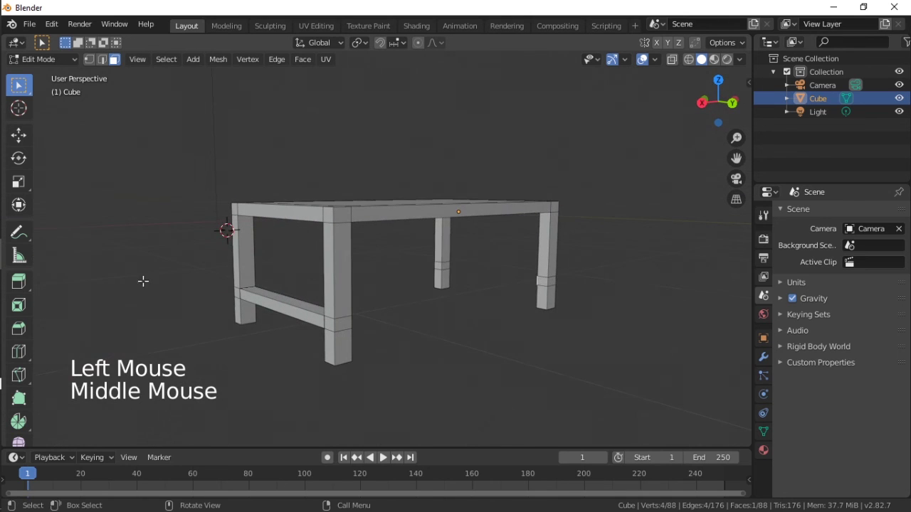
{"action": "left_click", "coordinate": [445, 266], "text": "shift"}
{"action": "right_click", "coordinate": [445, 267]}
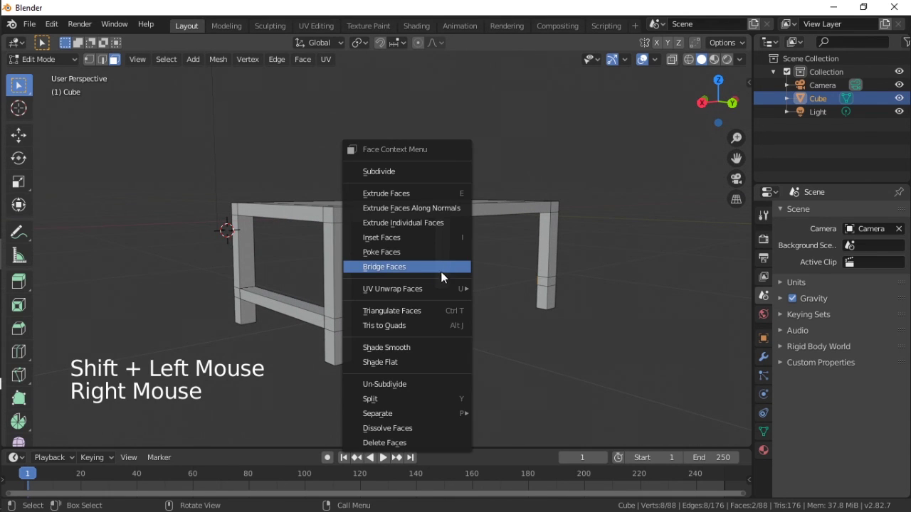
{"action": "left_click", "coordinate": [431, 271]}
Clear the face selection, inspect the finished table, and switch from Edit Mode to Object Mode.
{"action": "middle_click_drag", "start_coordinate": [427, 301], "coordinate": [562, 316]}
{"action": "left_click", "coordinate": [561, 315]}
{"action": "scroll", "coordinate": [510, 338], "scroll_direction": "down", "scroll_amount": 2}
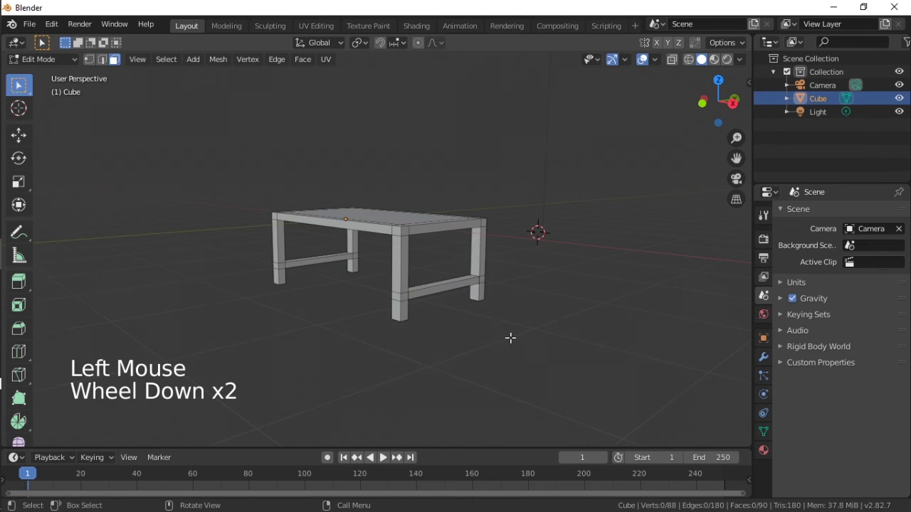
{"action": "scroll", "coordinate": [495, 340], "scroll_direction": "up", "scroll_amount": 1}
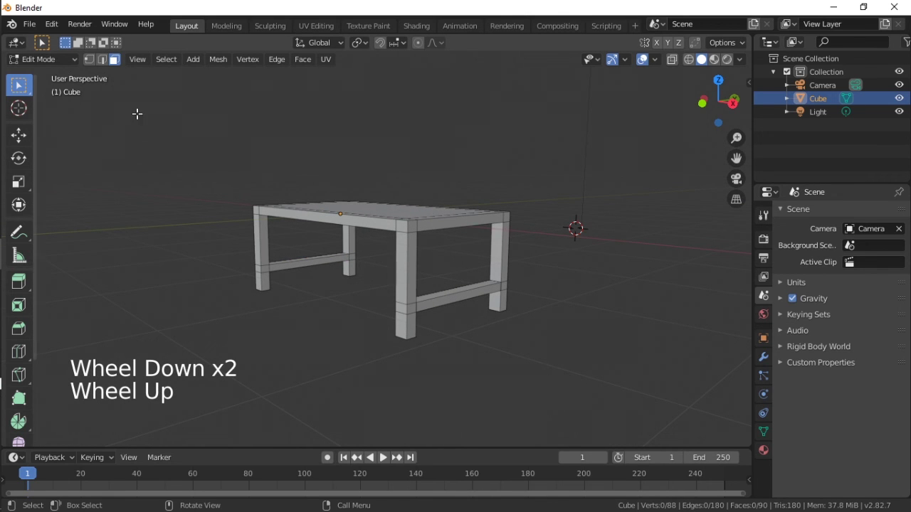
{"action": "middle_click_drag", "start_coordinate": [476, 270], "coordinate": [427, 271], "text": "shift"}
{"action": "scroll", "coordinate": [432, 279], "scroll_direction": "up", "scroll_amount": 2}
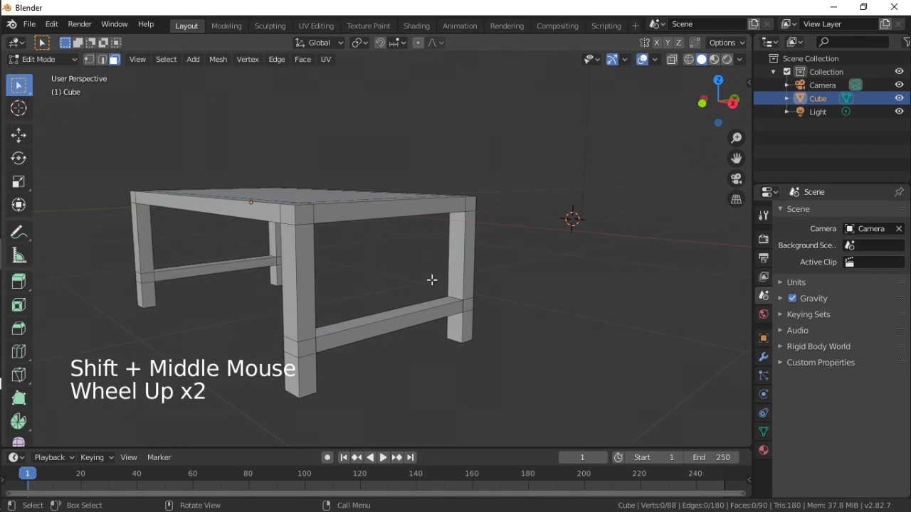
{"action": "middle_click_drag", "start_coordinate": [193, 149], "coordinate": [171, 143]}
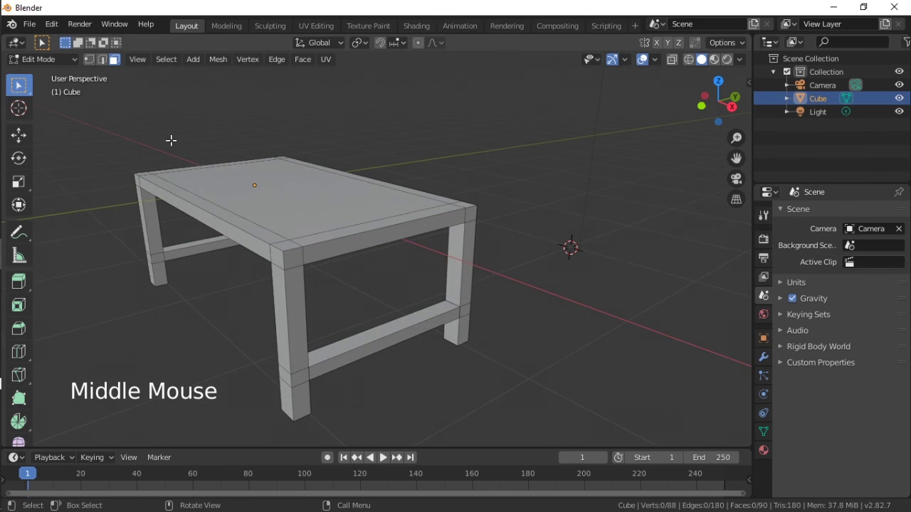
{"action": "left_click", "coordinate": [66, 62]}
{"action": "left_click", "coordinate": [62, 74]}
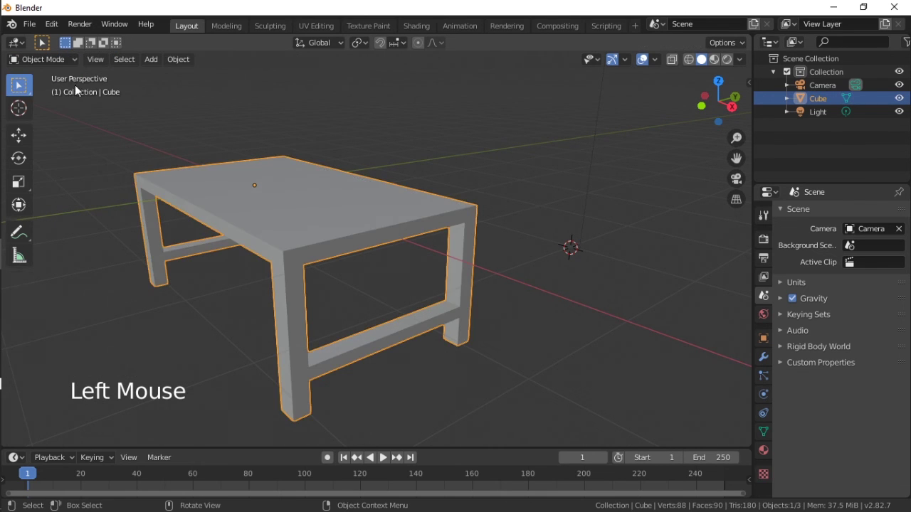
Duplicate the table with Duplicate Objects and cancel the movement, leaving the copy in the original's place.
{"action": "scroll", "coordinate": [274, 212], "scroll_direction": "down", "scroll_amount": 2}
{"action": "mouse_move", "coordinate": [377, 274]}
{"action": "middle_mouse_down"}
{"action": "mouse_move", "coordinate": [392, 281]}
{"action": "mouse_move", "coordinate": [325, 289]}
{"action": "mouse_move", "coordinate": [234, 256]}
{"action": "mouse_move", "coordinate": [346, 294]}
{"action": "mouse_move", "coordinate": [363, 284]}
{"action": "middle_mouse_up"}
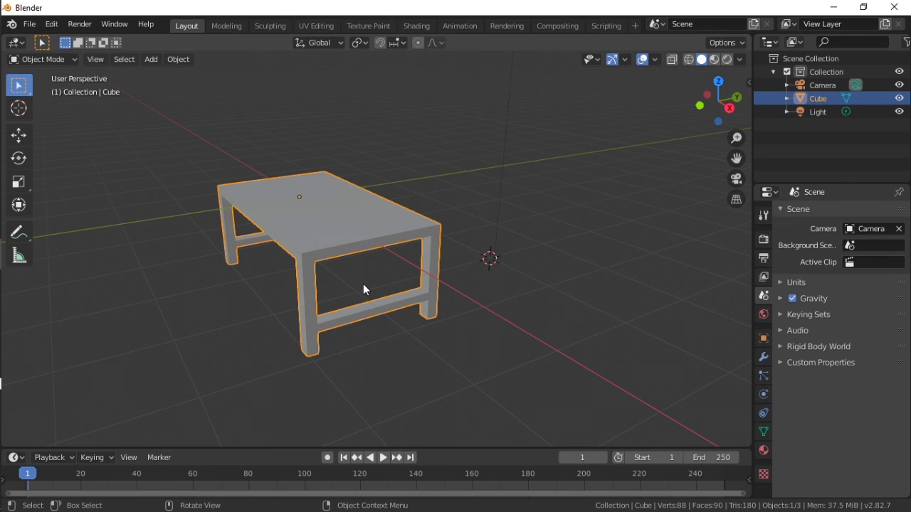
{"action": "key", "text": "shift"}
{"action": "right_click", "coordinate": [362, 231]}
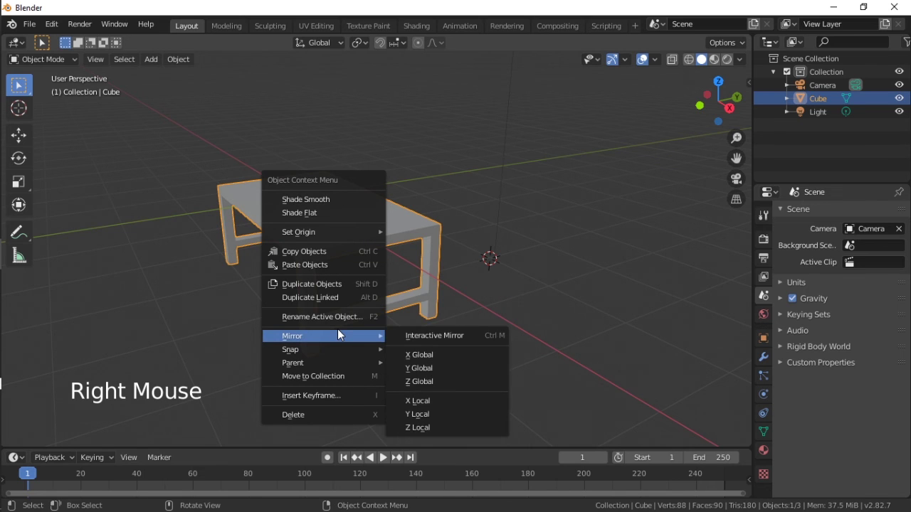
{"action": "left_click", "coordinate": [314, 283]}
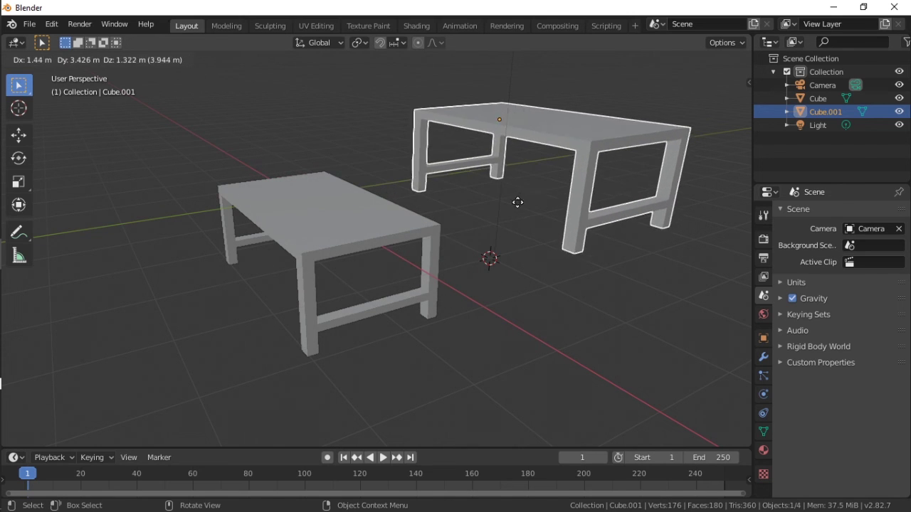
{"action": "right_click", "coordinate": [433, 227]}
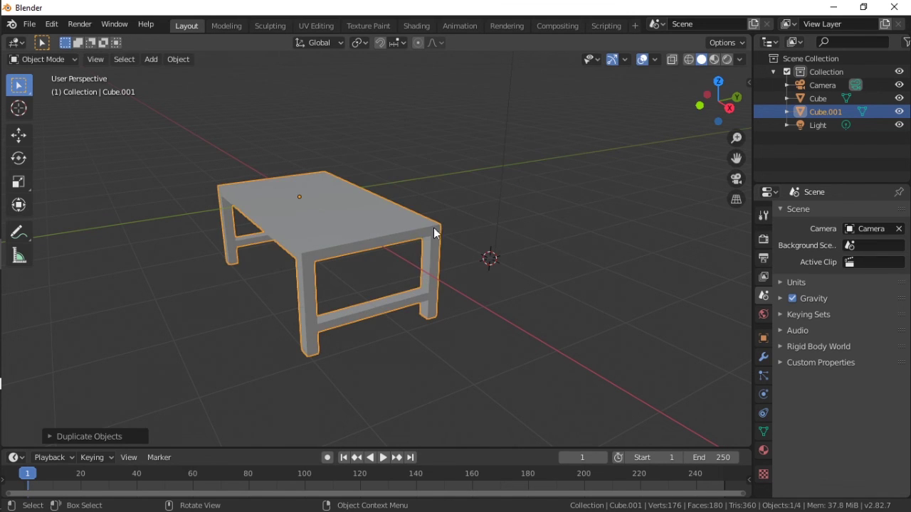
Duplicate the selected table again and place the copy about 4.07 m away along the global Y axis.
{"action": "right_click", "coordinate": [356, 239]}
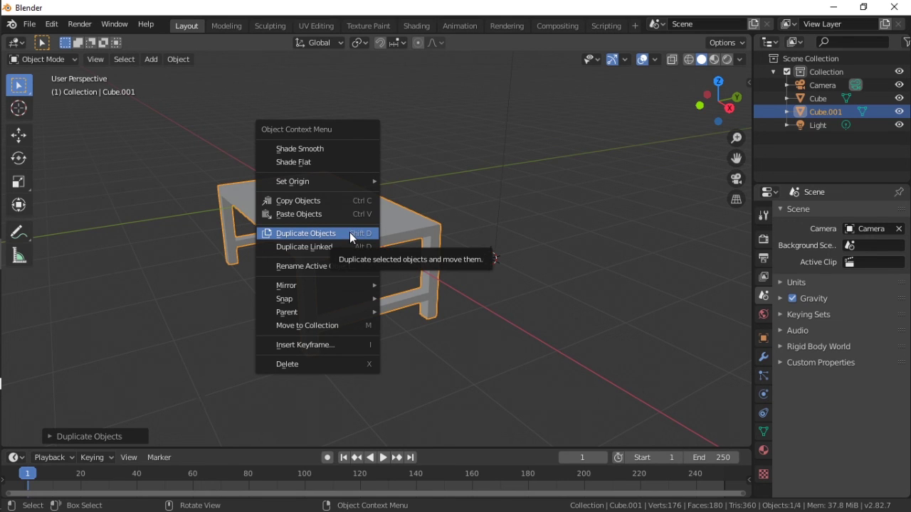
{"action": "left_click", "coordinate": [349, 233]}
{"action": "key", "text": "y"}
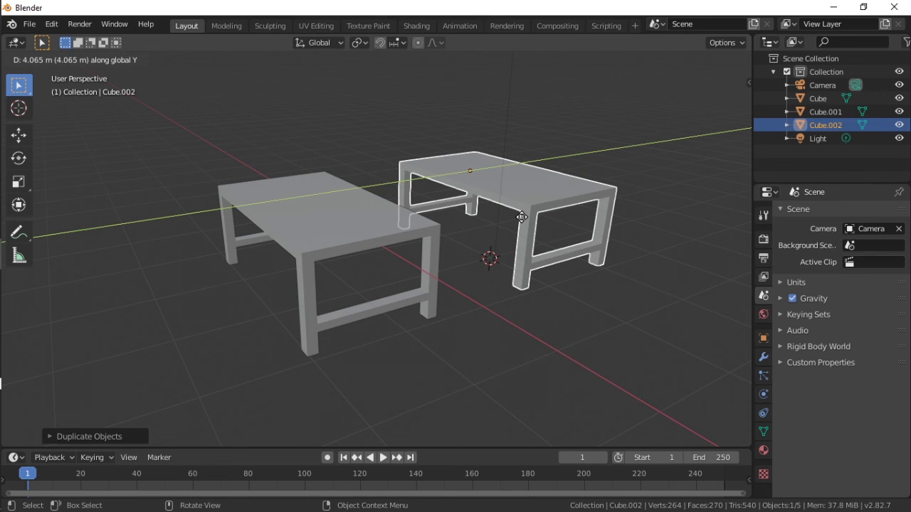
{"action": "left_click", "coordinate": [521, 217]}
{"action": "middle_click_drag", "start_coordinate": [449, 240], "coordinate": [450, 274]}
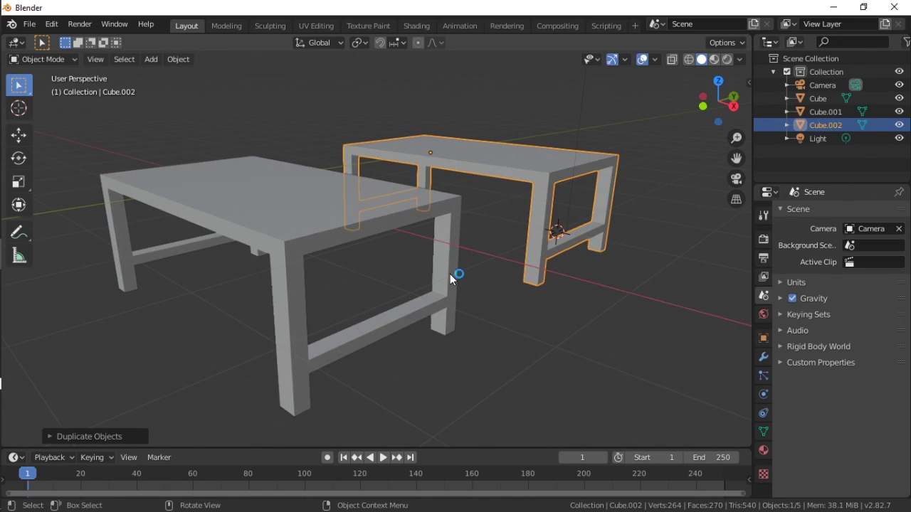